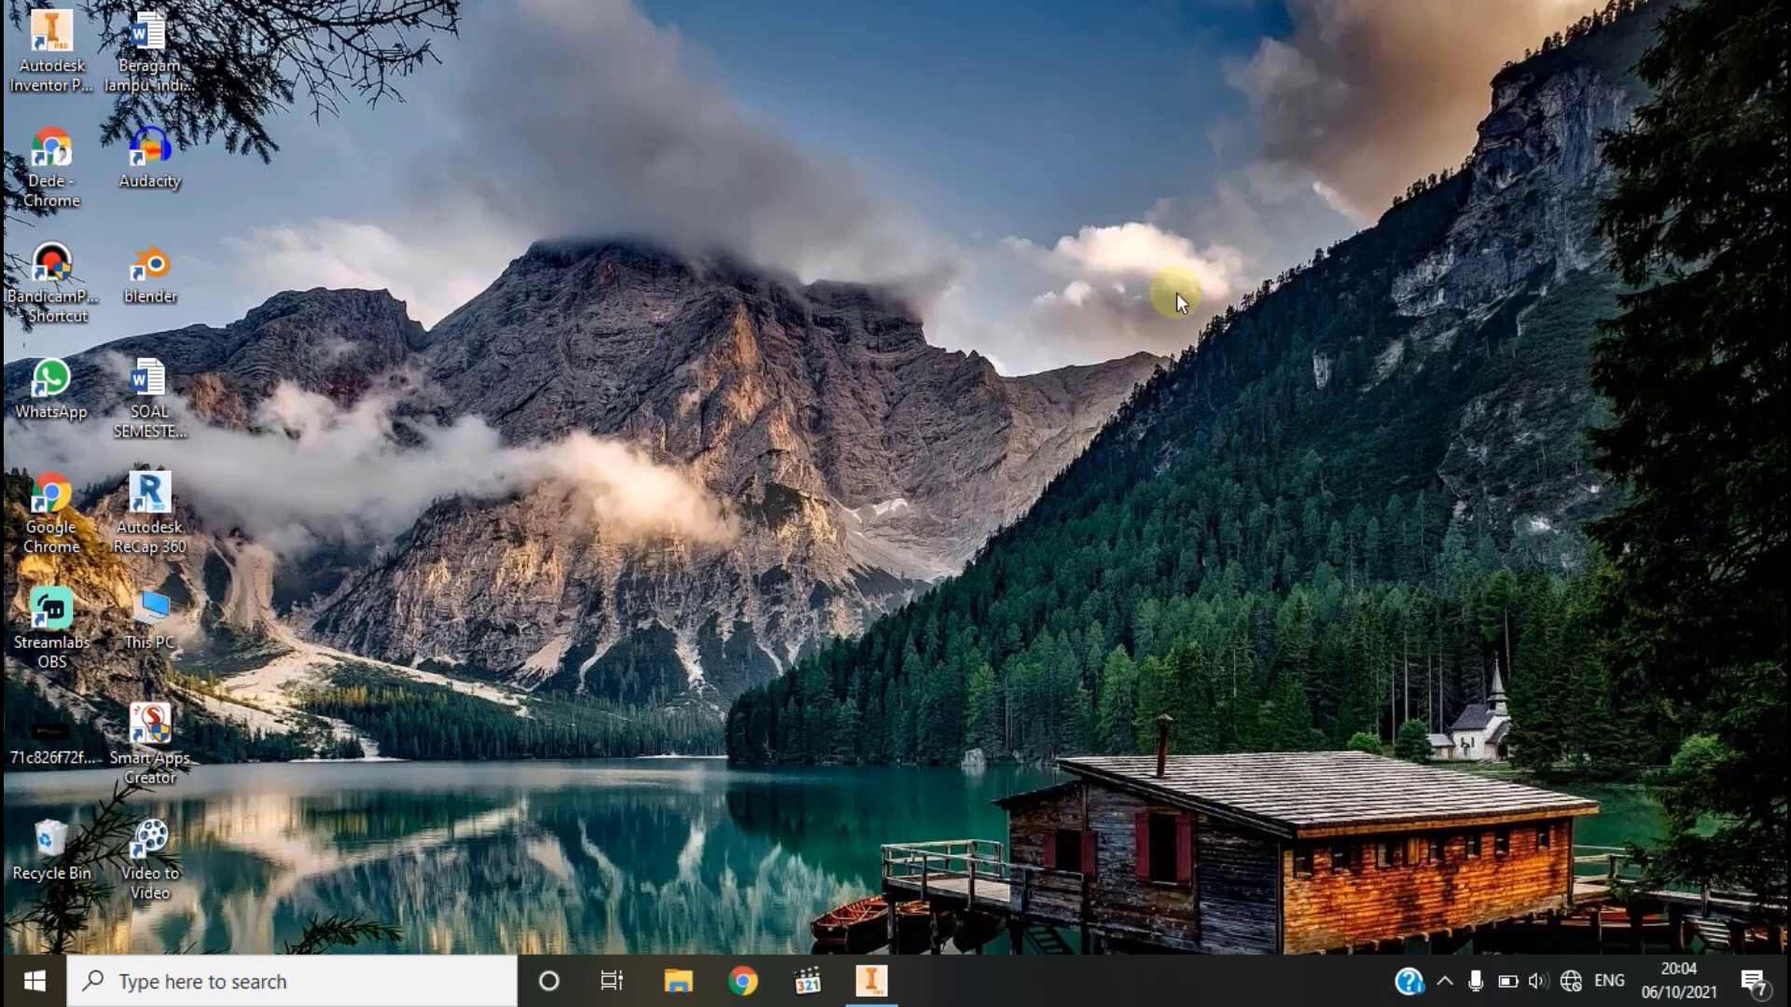
- Bring the Inventor window to the front, showing the finished three-ring steel logo part
left_click(869, 975)
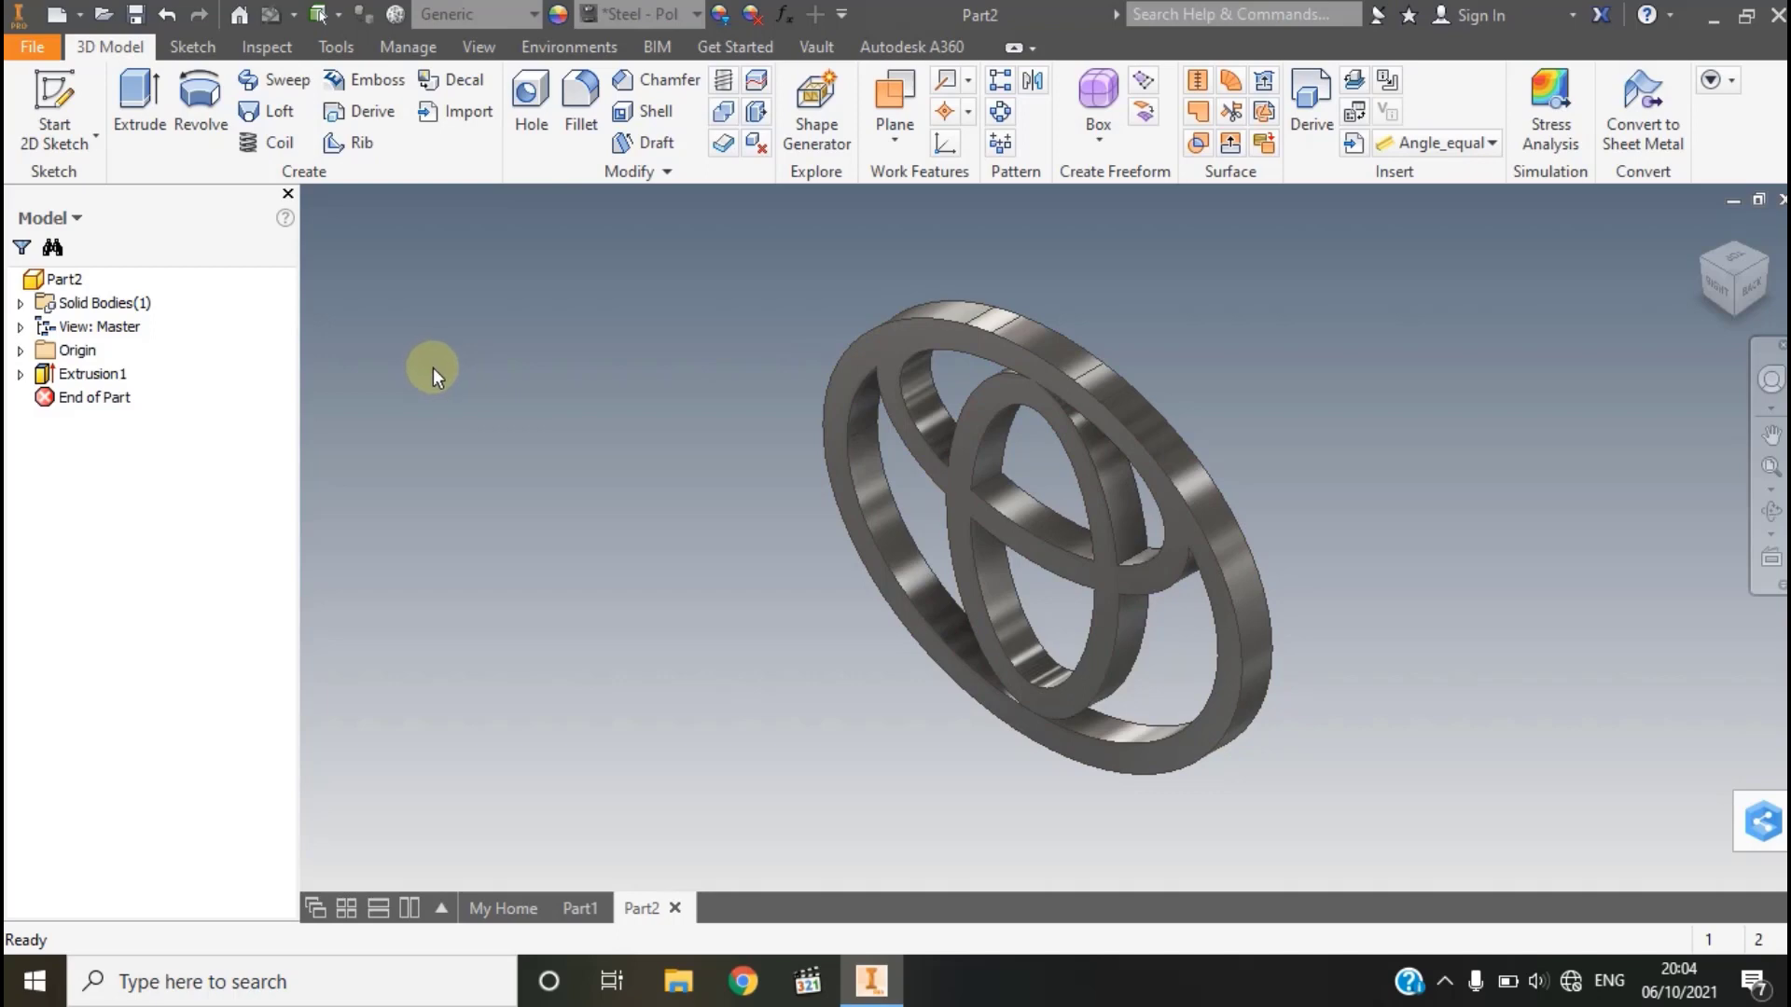
- Create a new part from the Metric Standard (mm).ipt template
key("ctrl+n")
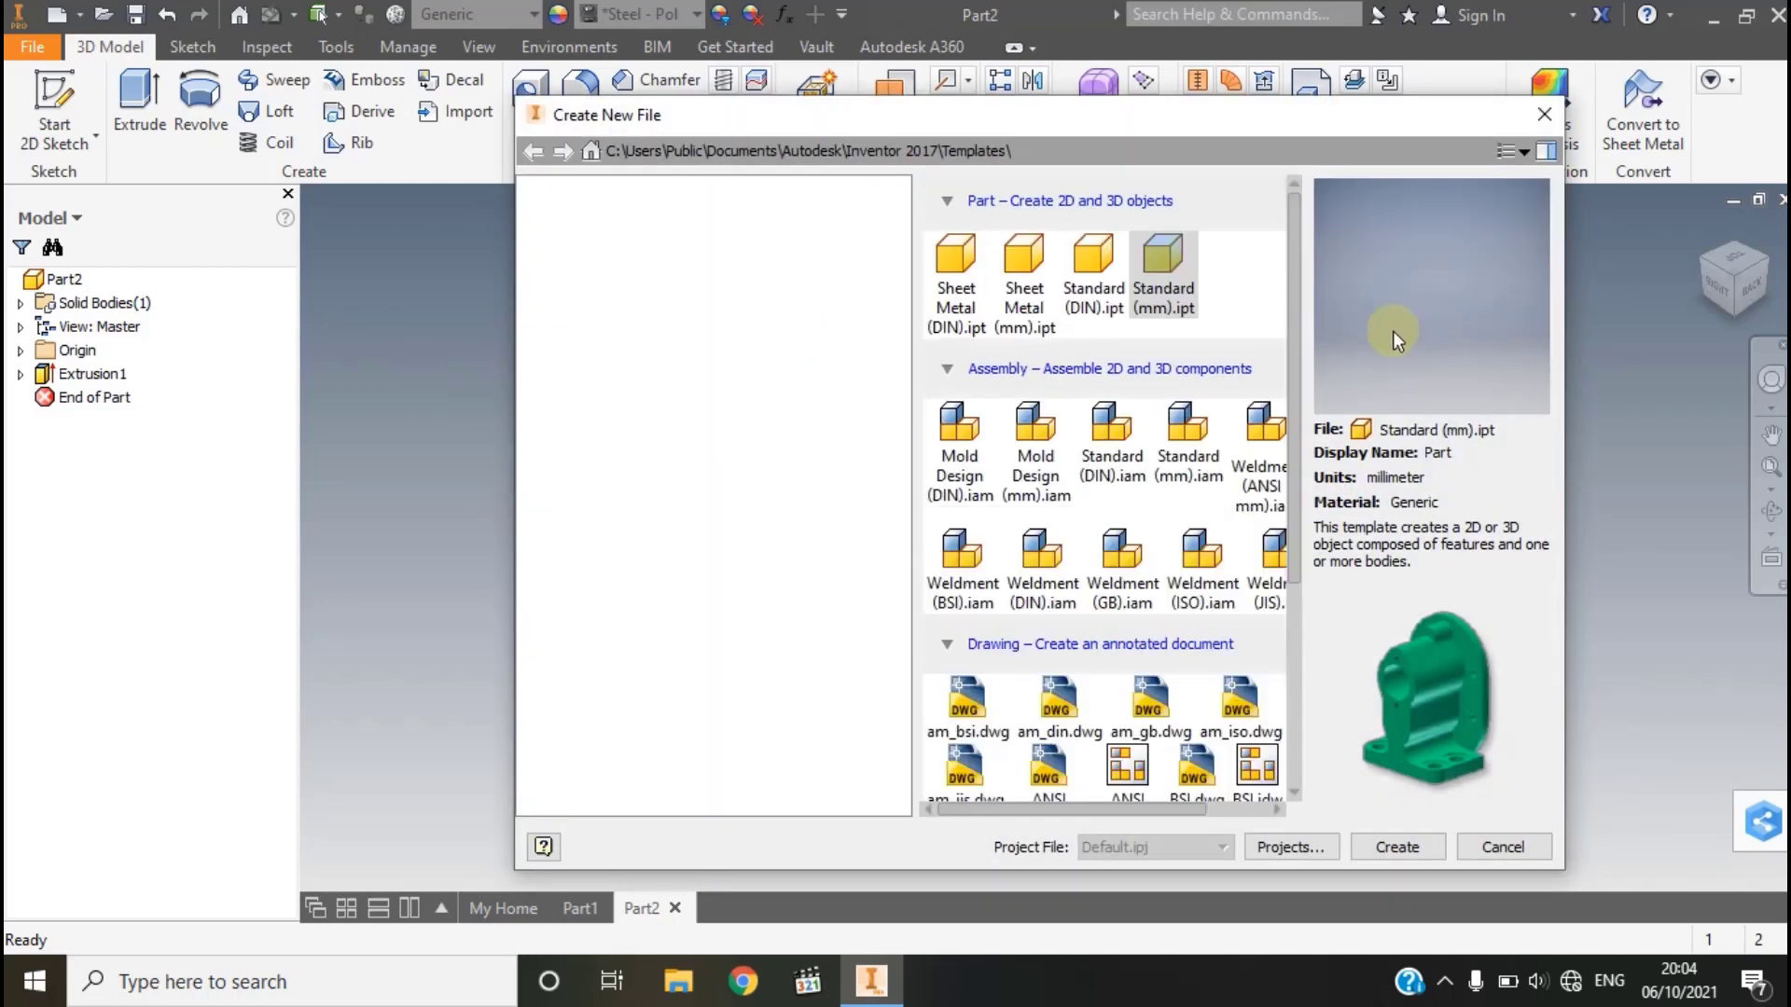
left_click(1161, 280)
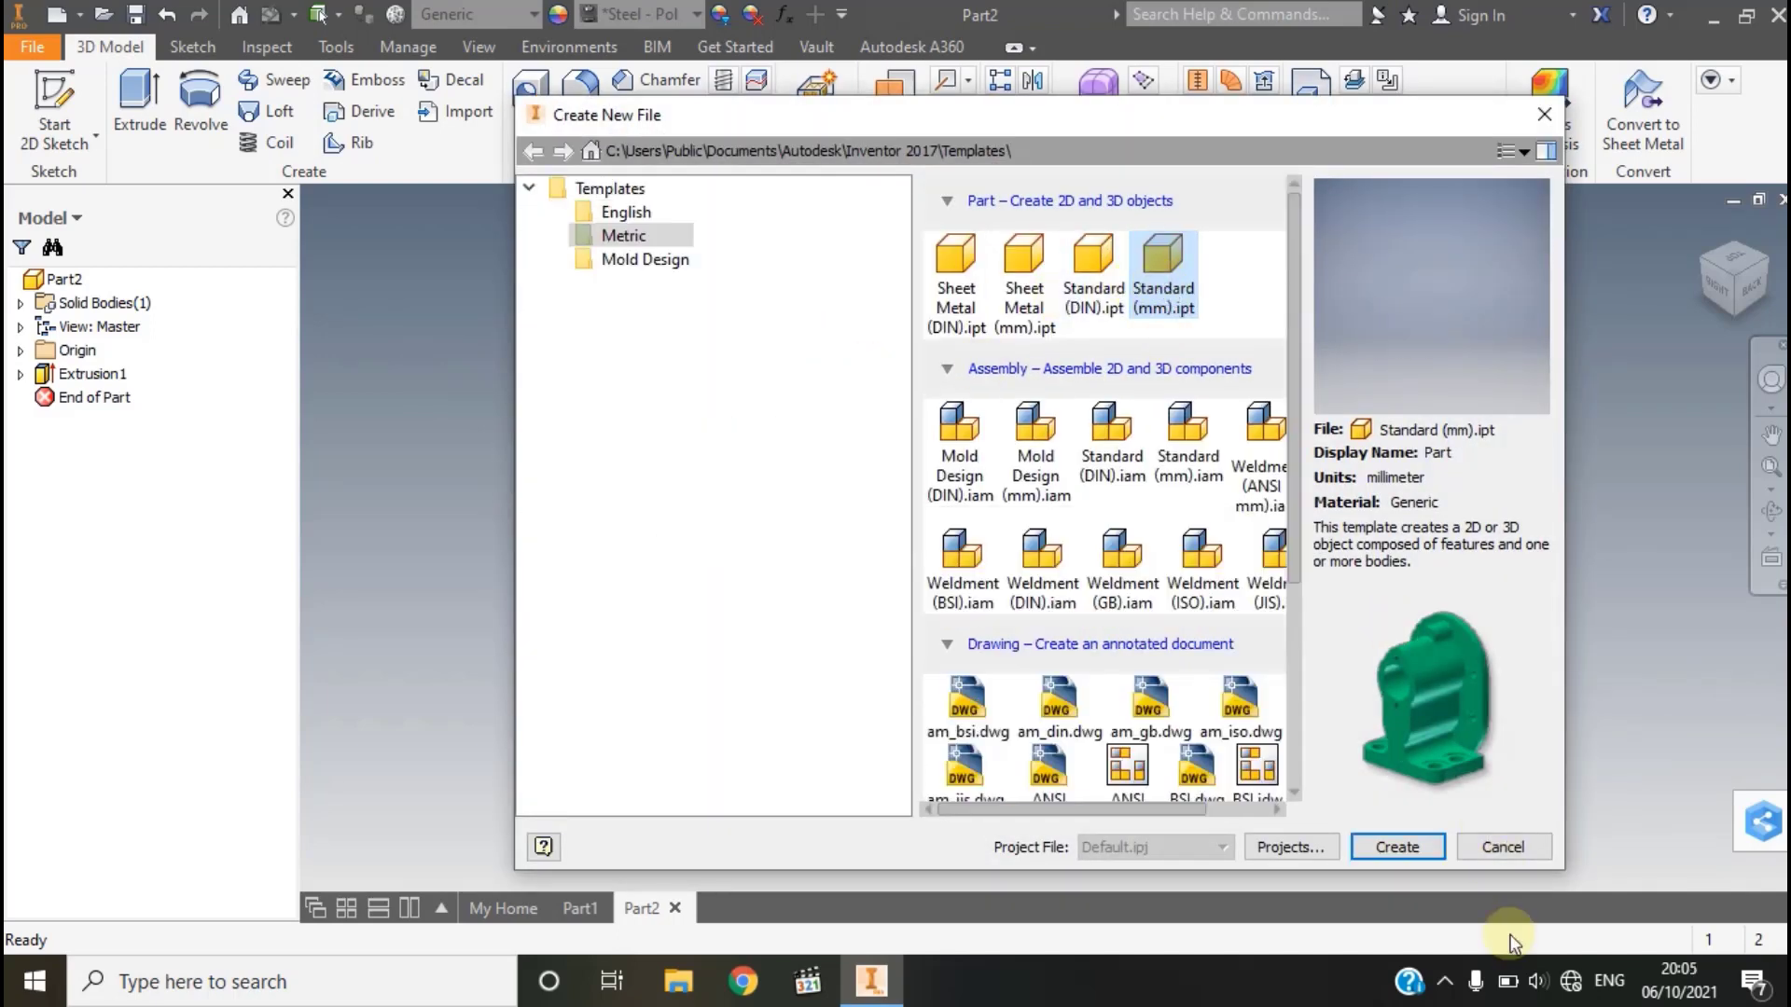
left_click(1398, 847)
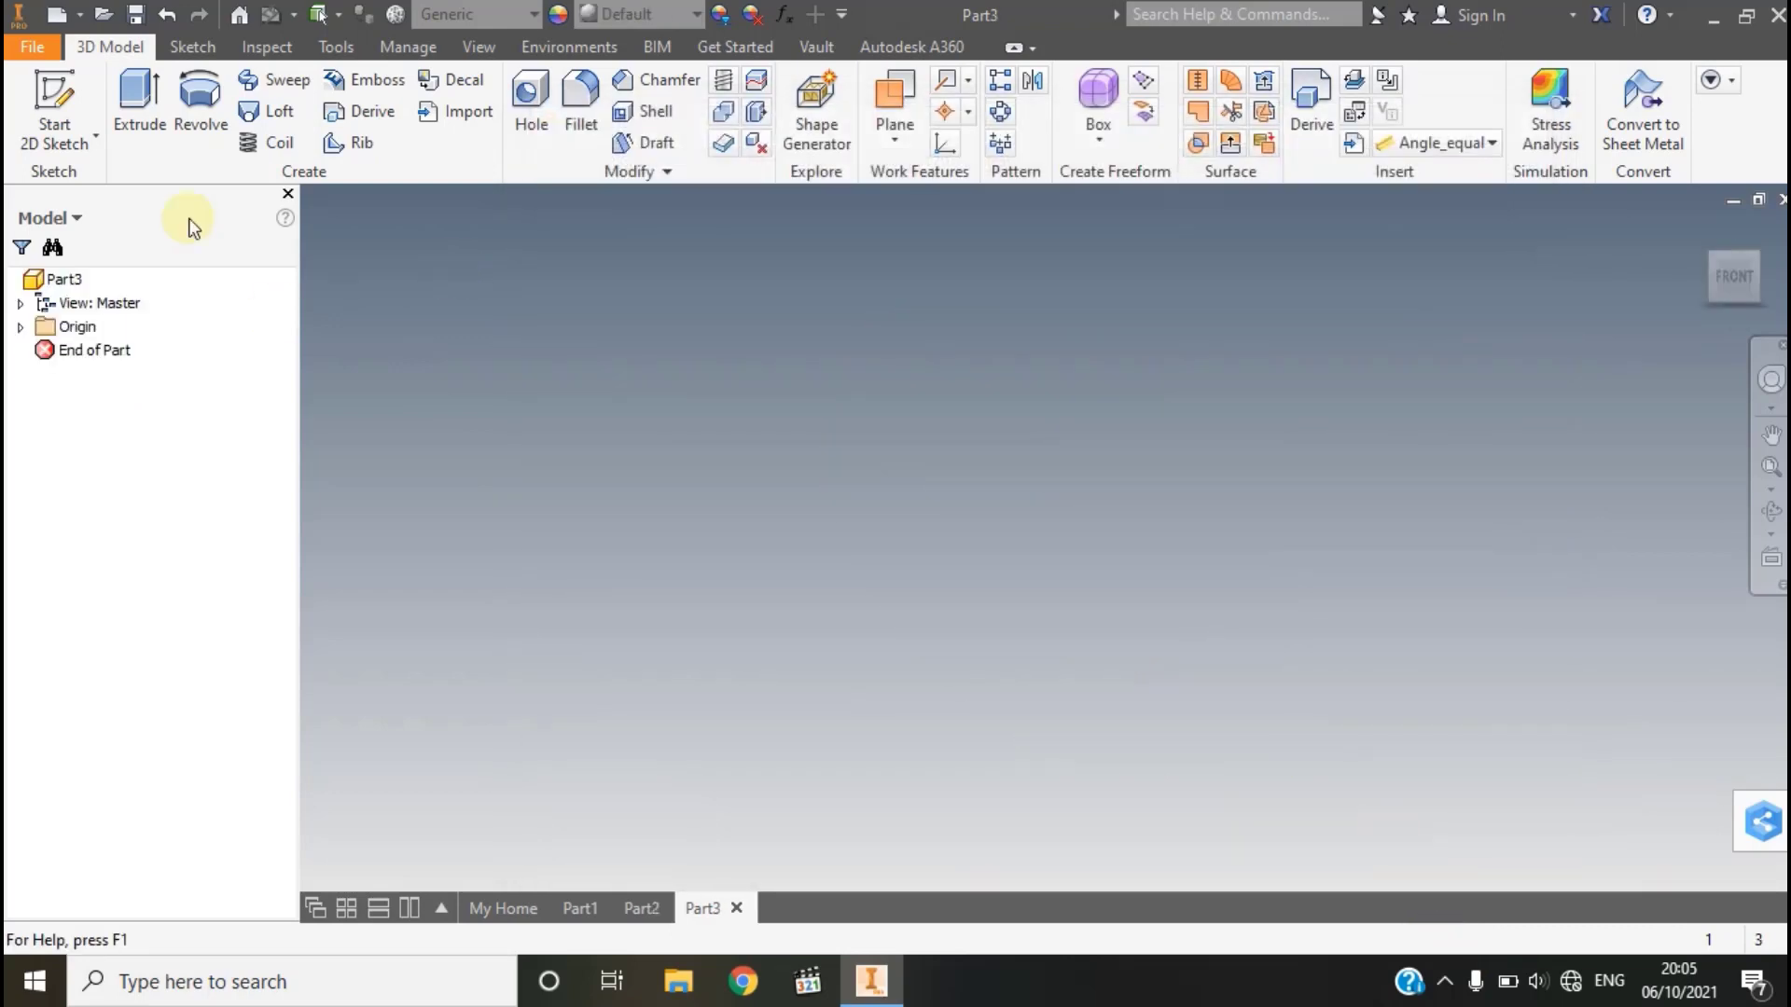
- Start a 2D sketch on the YZ origin plane of Part3
left_click(72, 94)
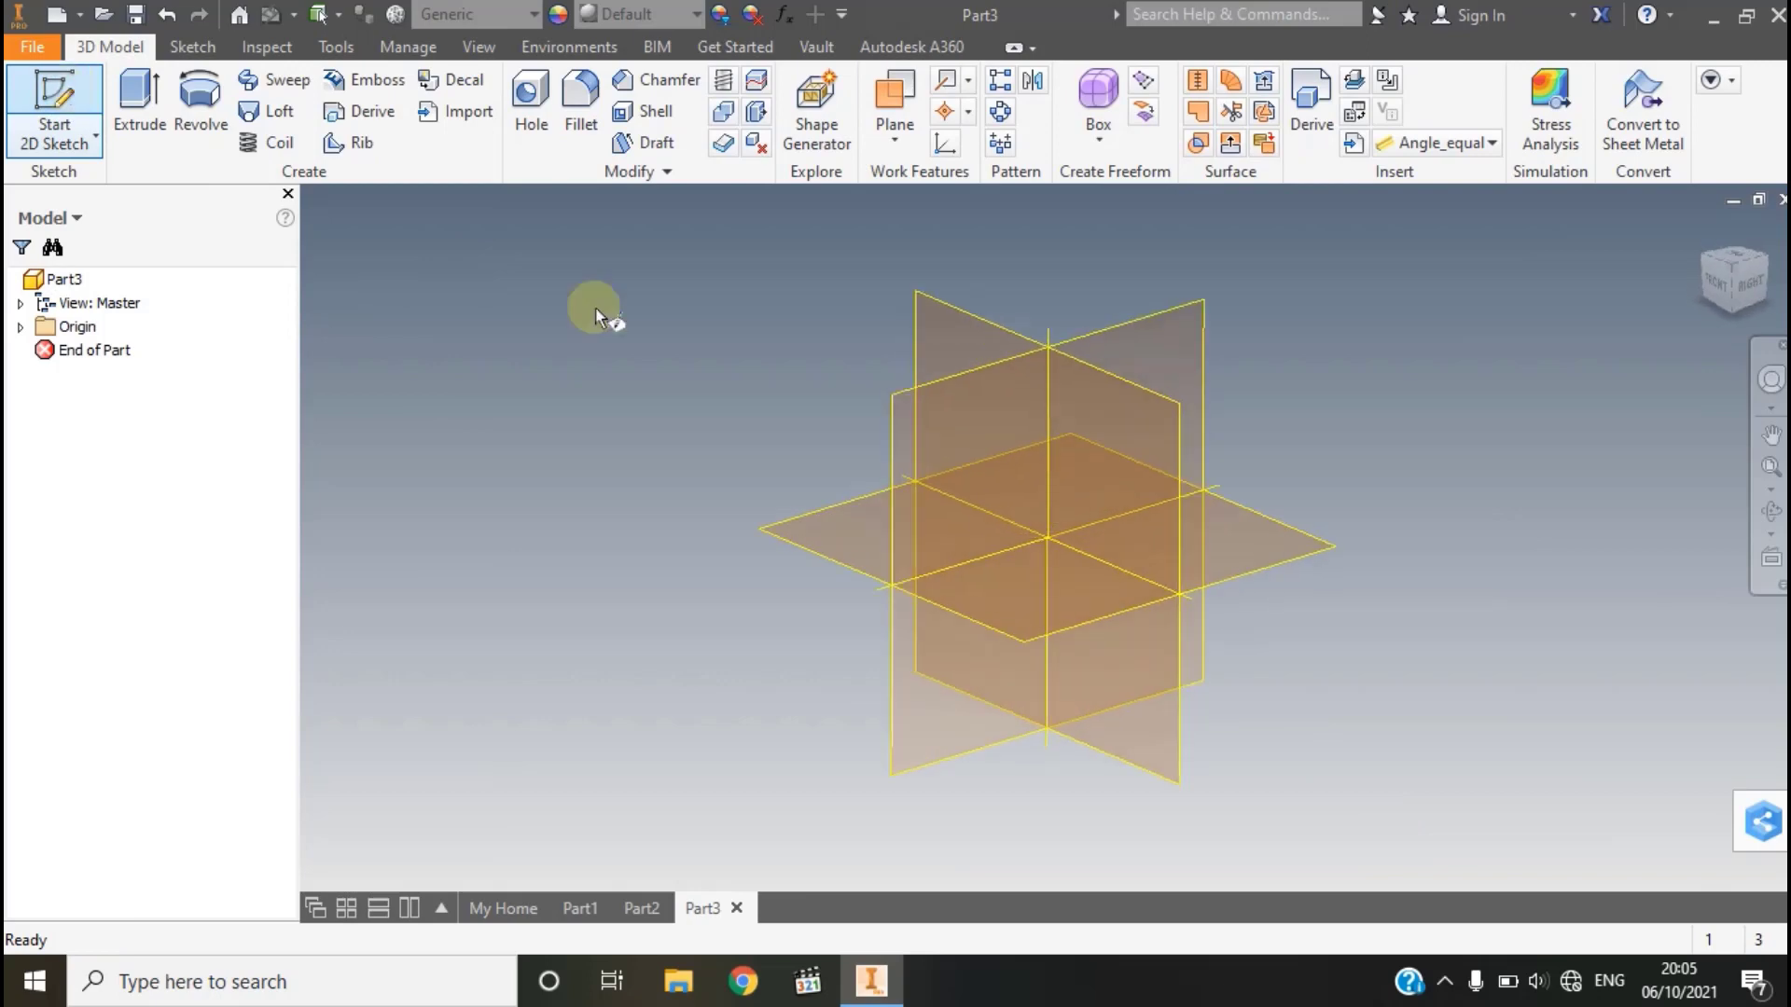
left_click(897, 454)
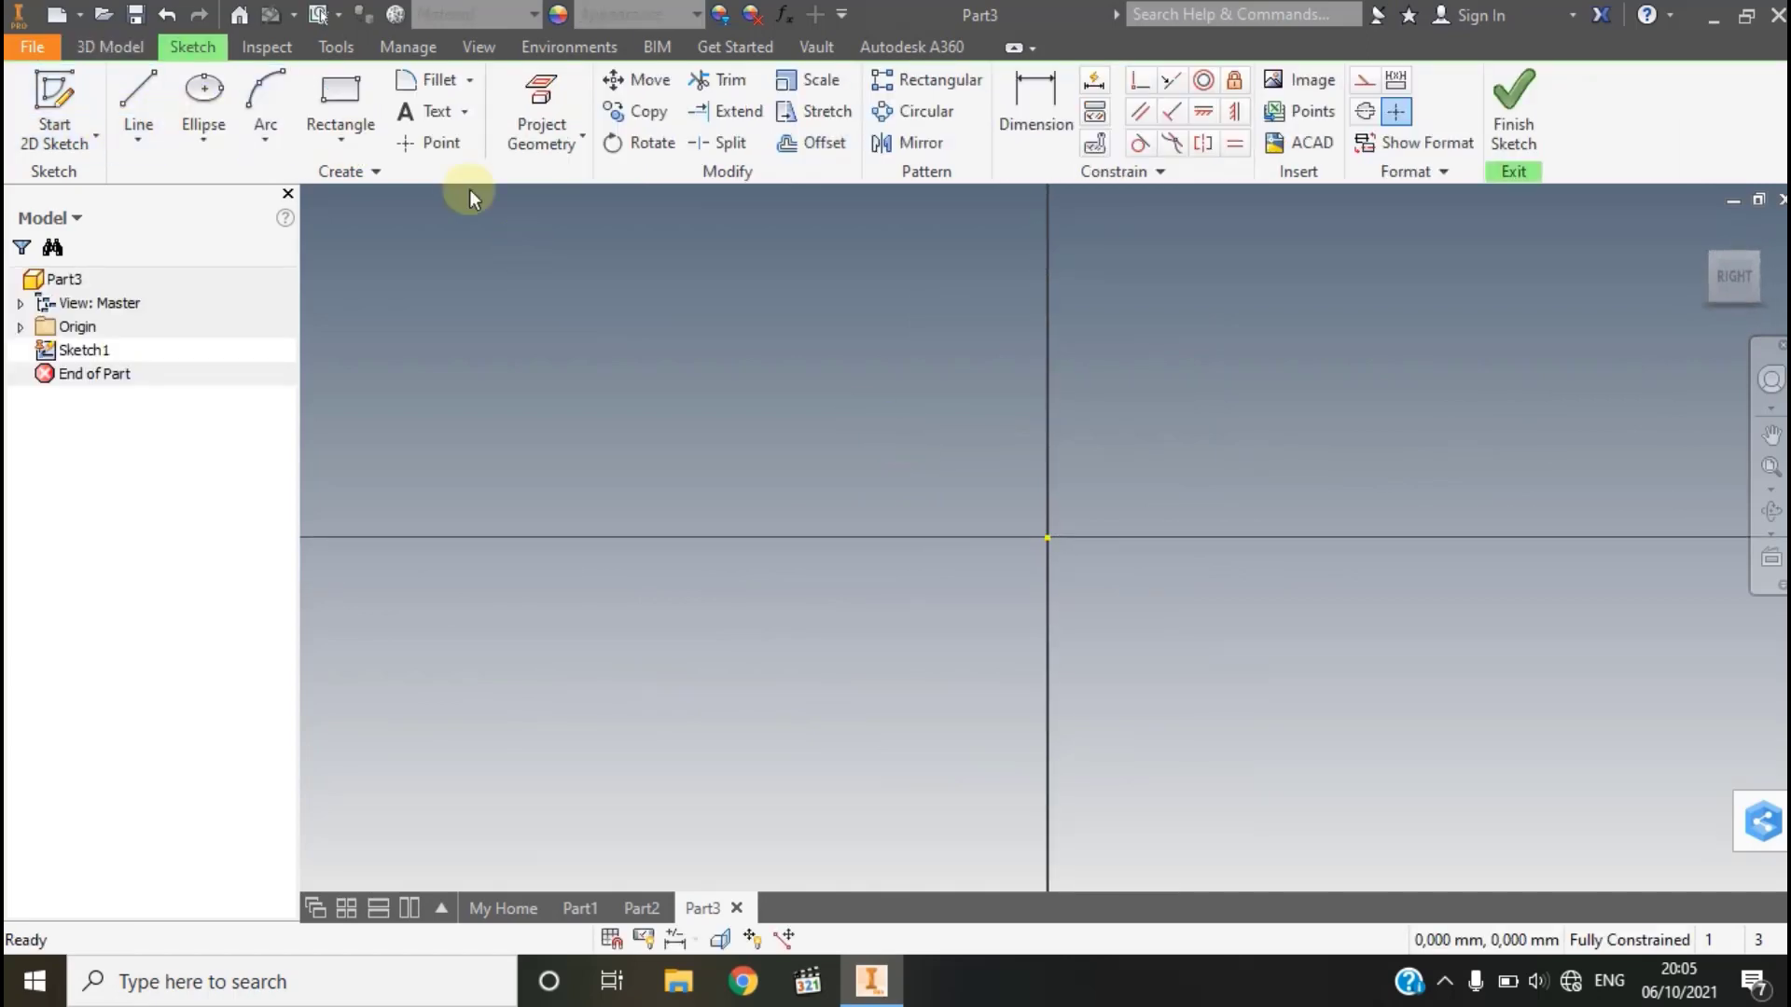
left_click(274, 154)
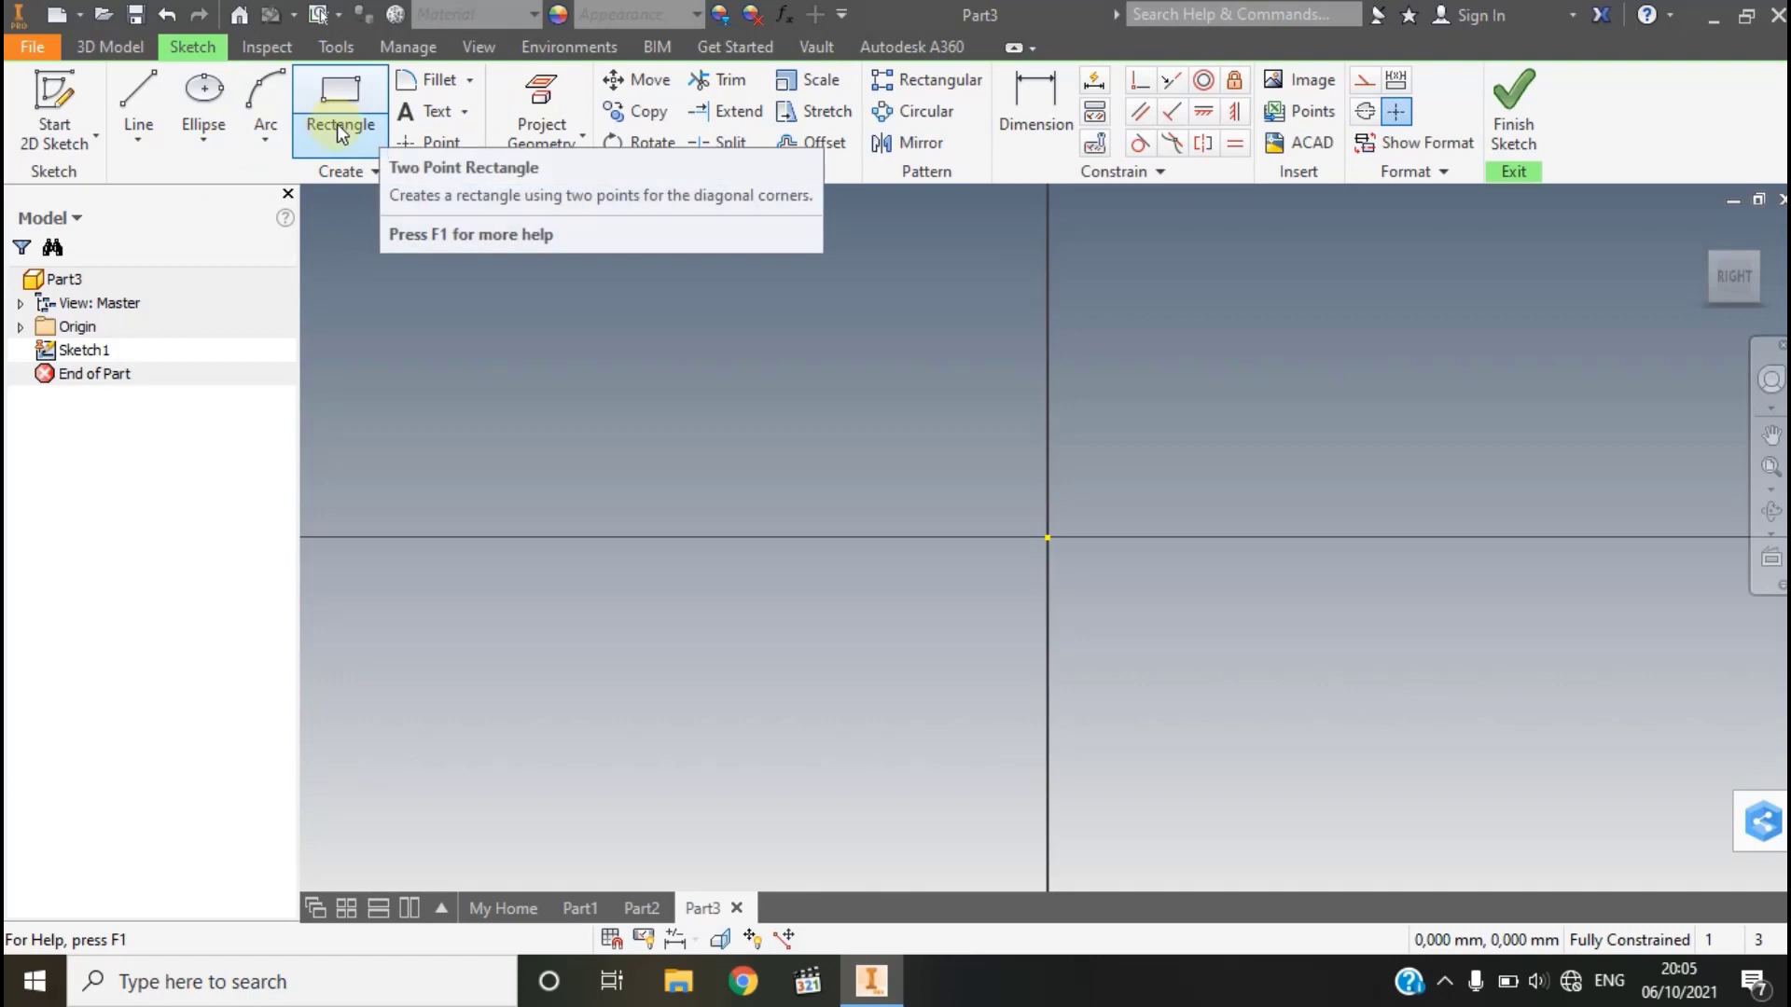
left_click(204, 142)
left_click(252, 198)
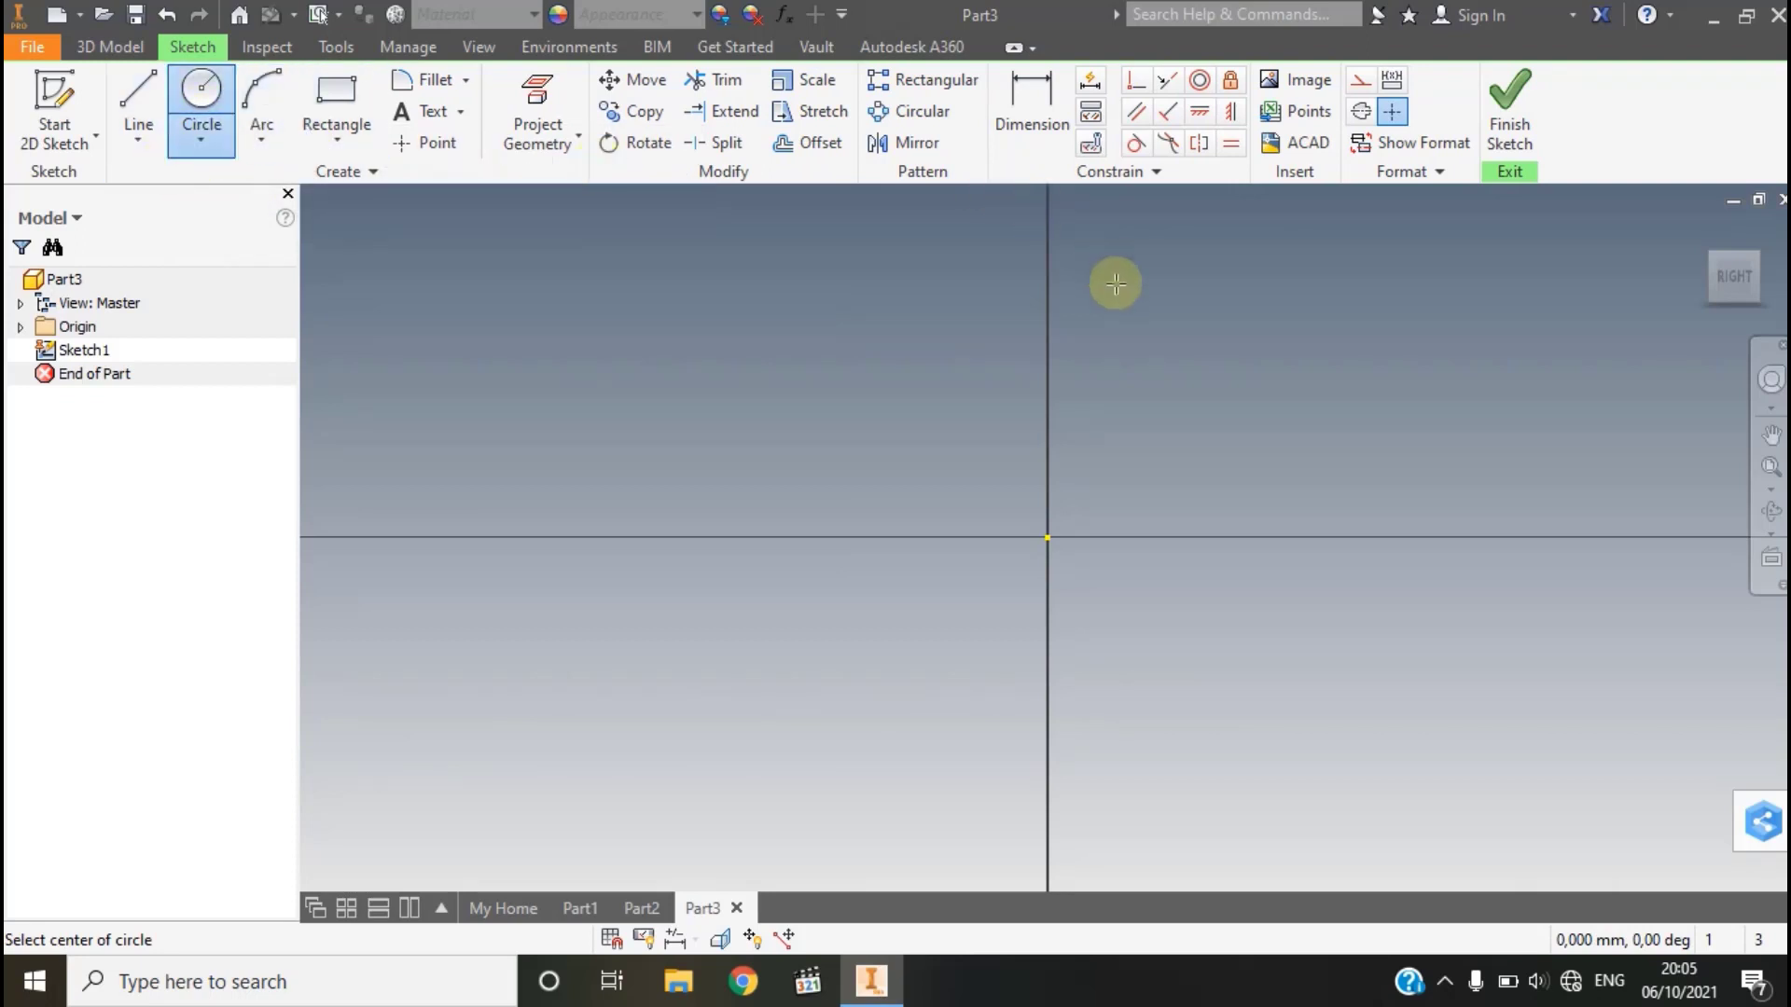
left_click(198, 138)
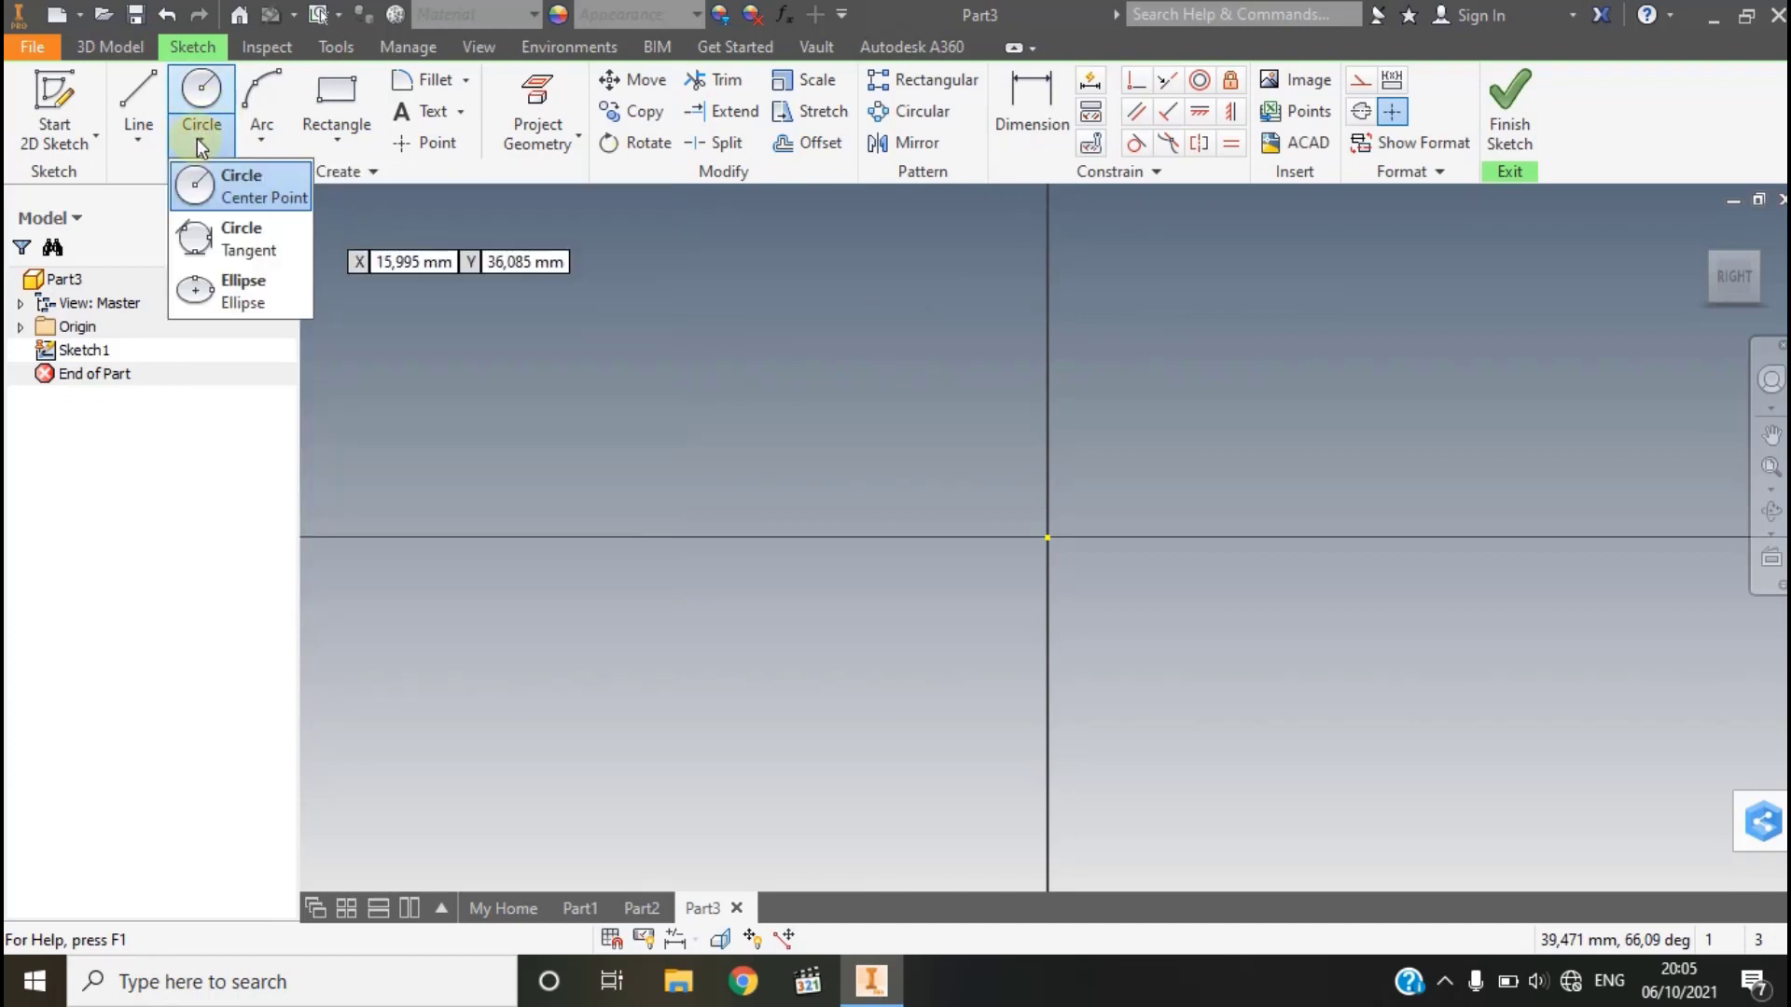
- Draw a horizontal ellipse centred on the sketch origin and zoom to fit
left_click(239, 287)
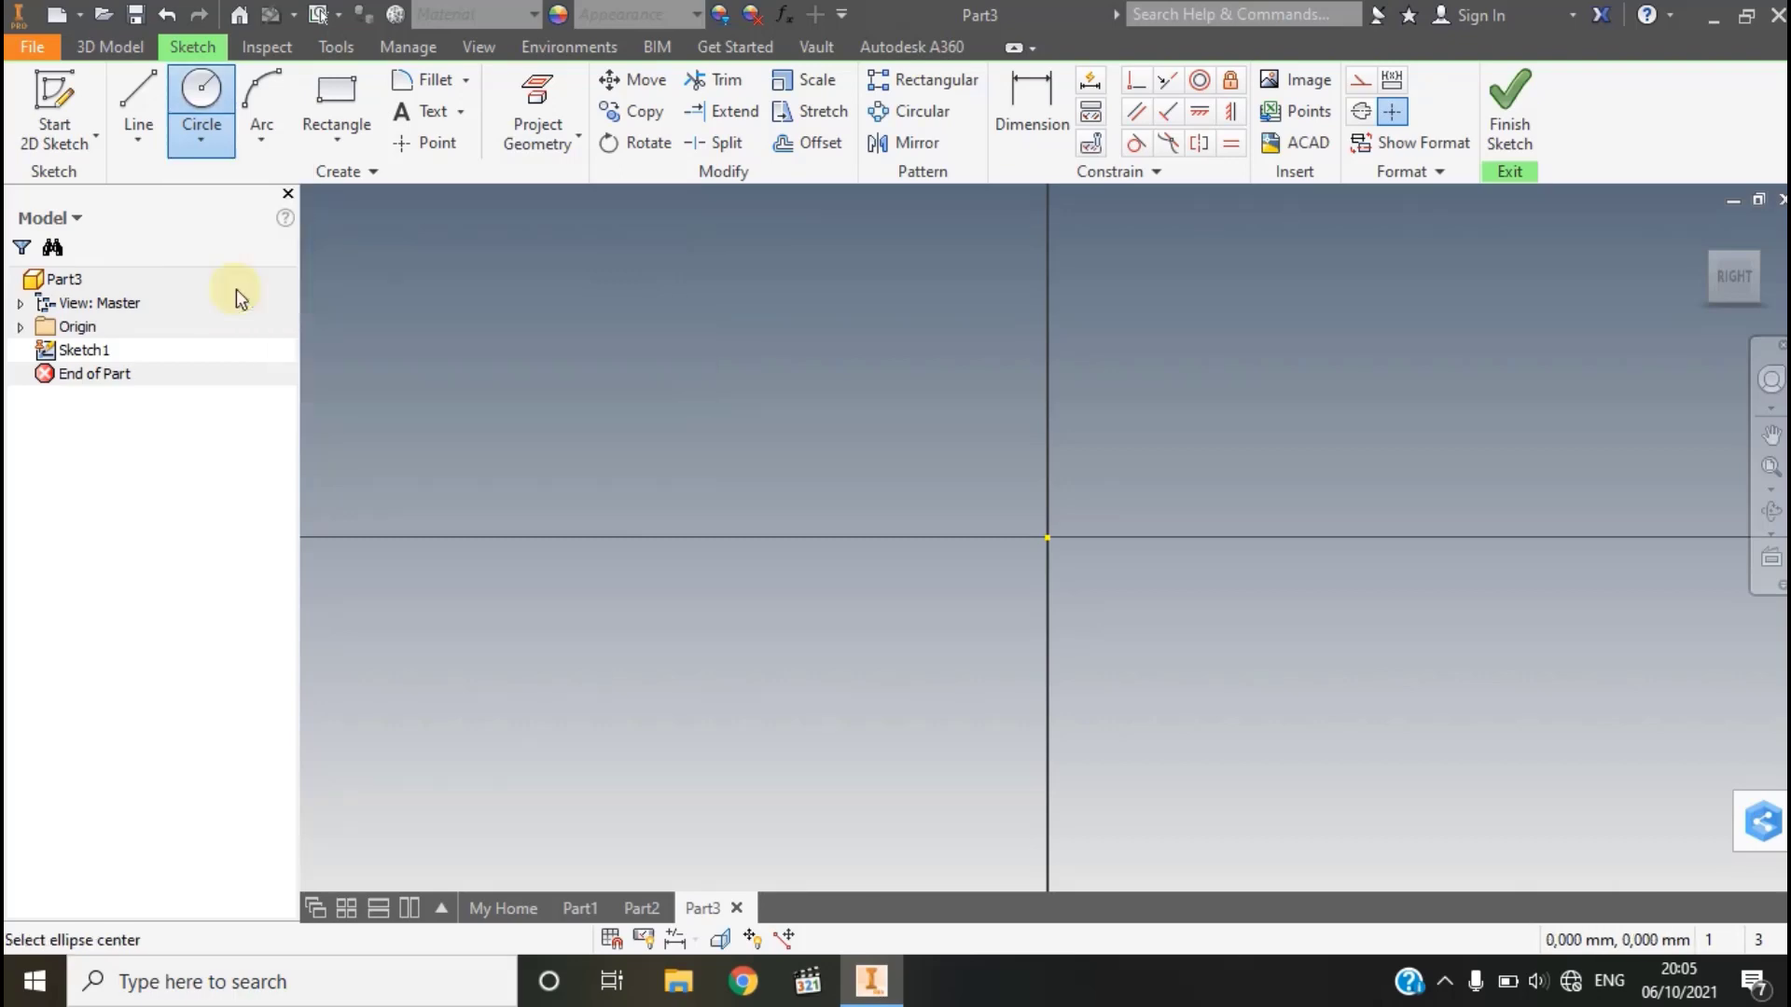
left_click(1045, 537)
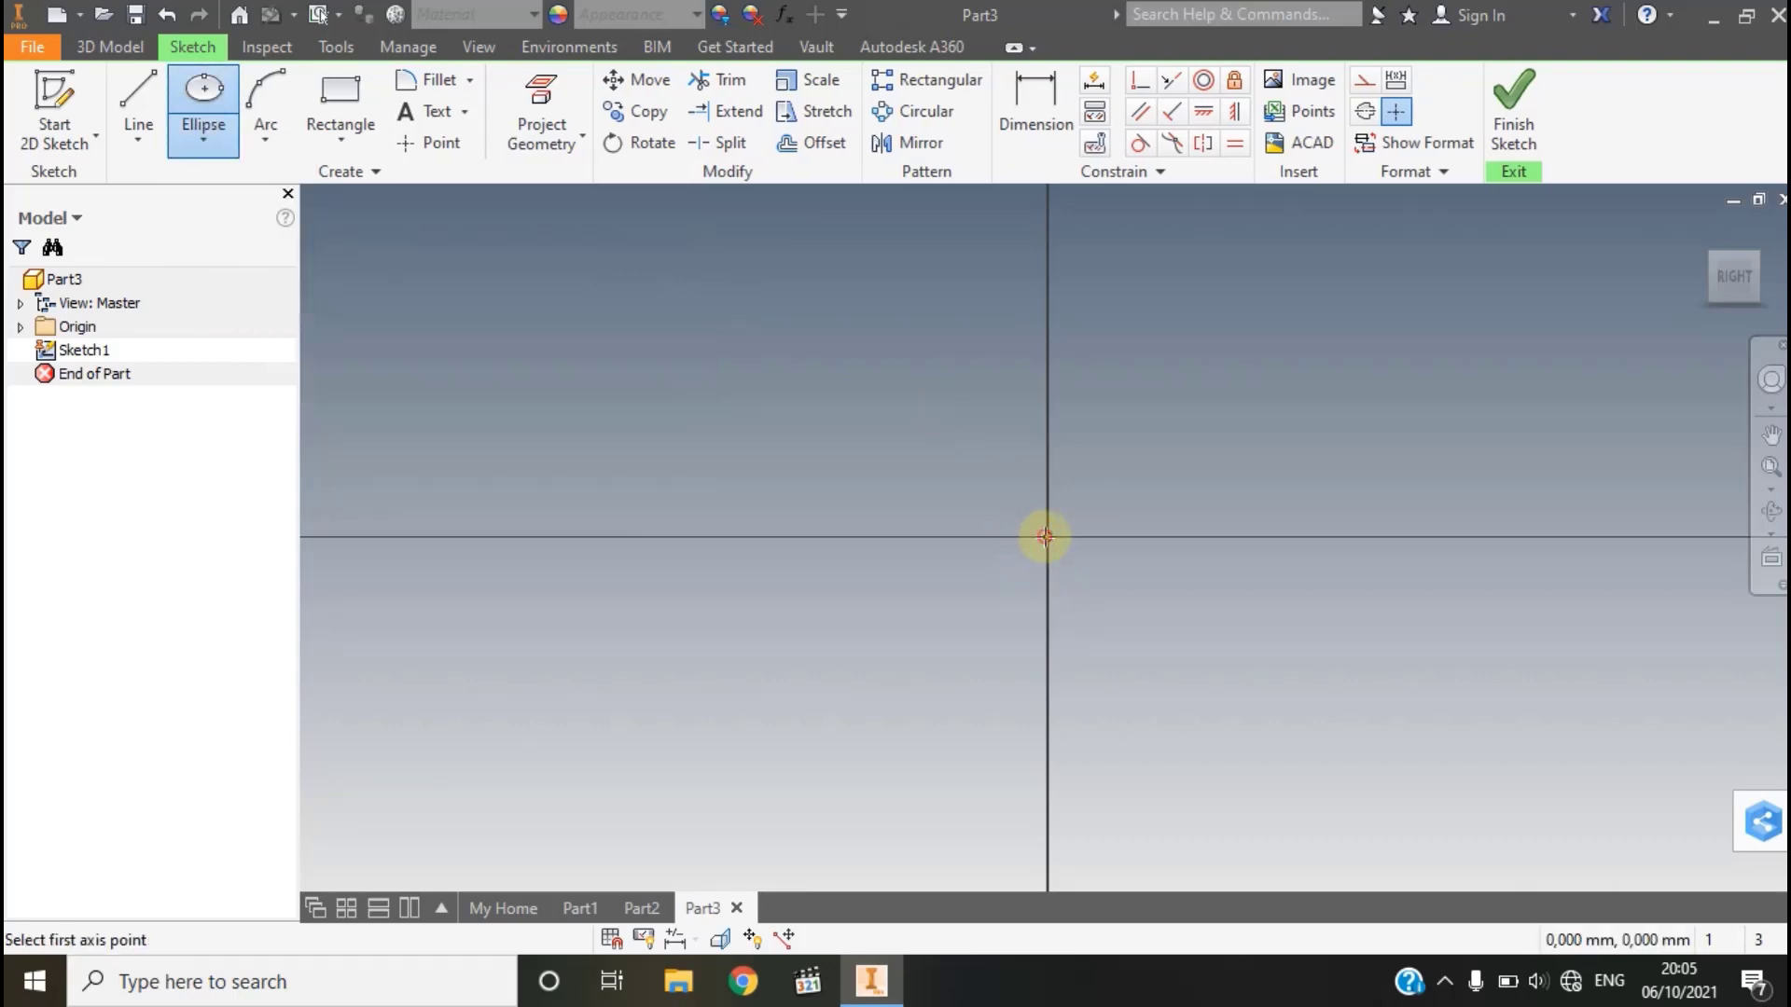
left_click(554, 538)
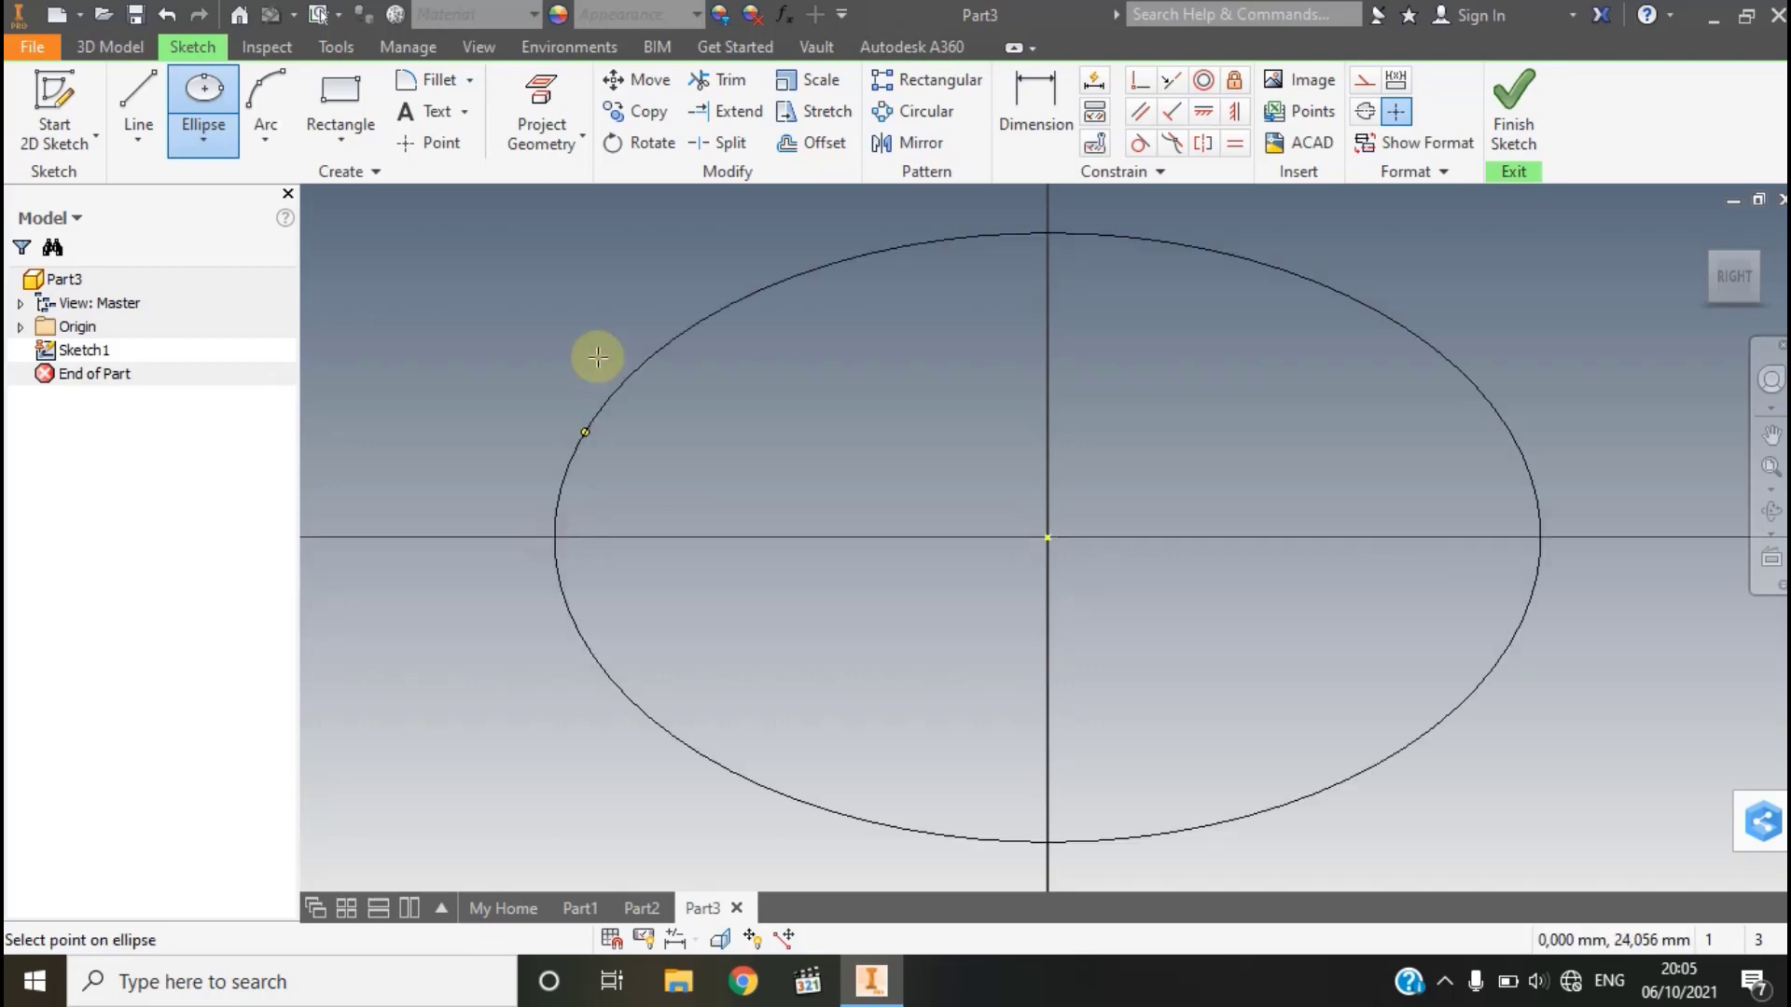
left_click(605, 408)
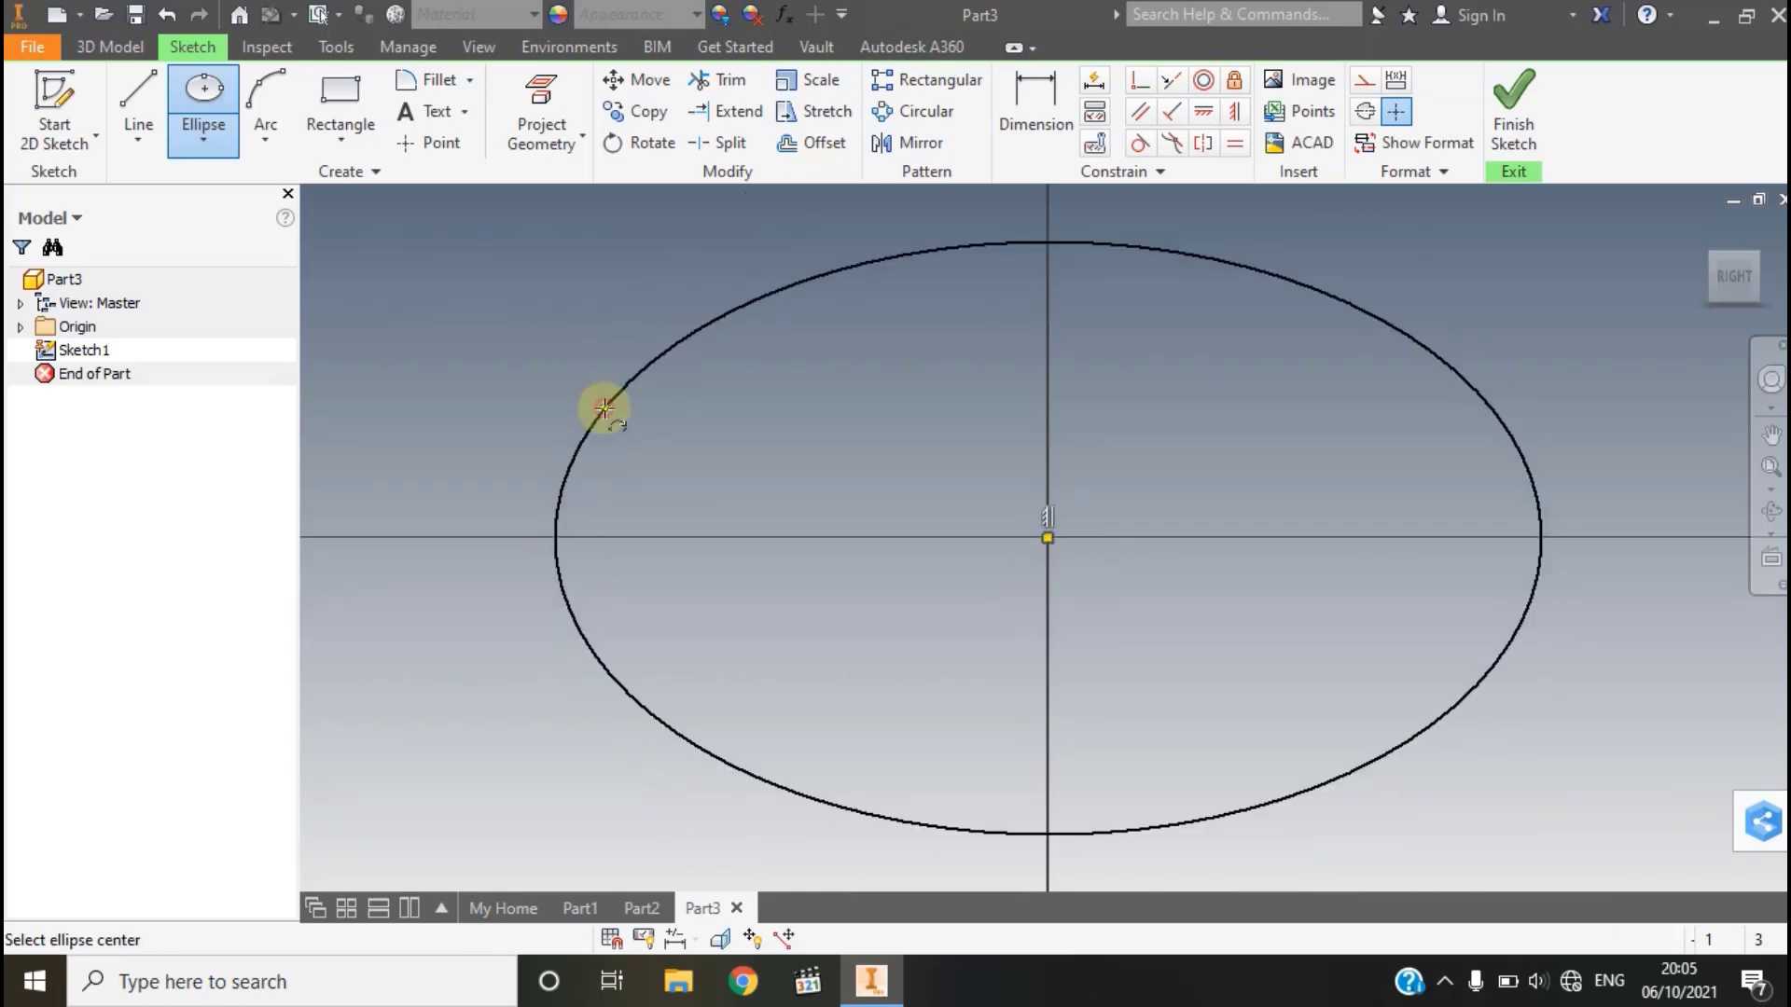
left_click(1769, 469)
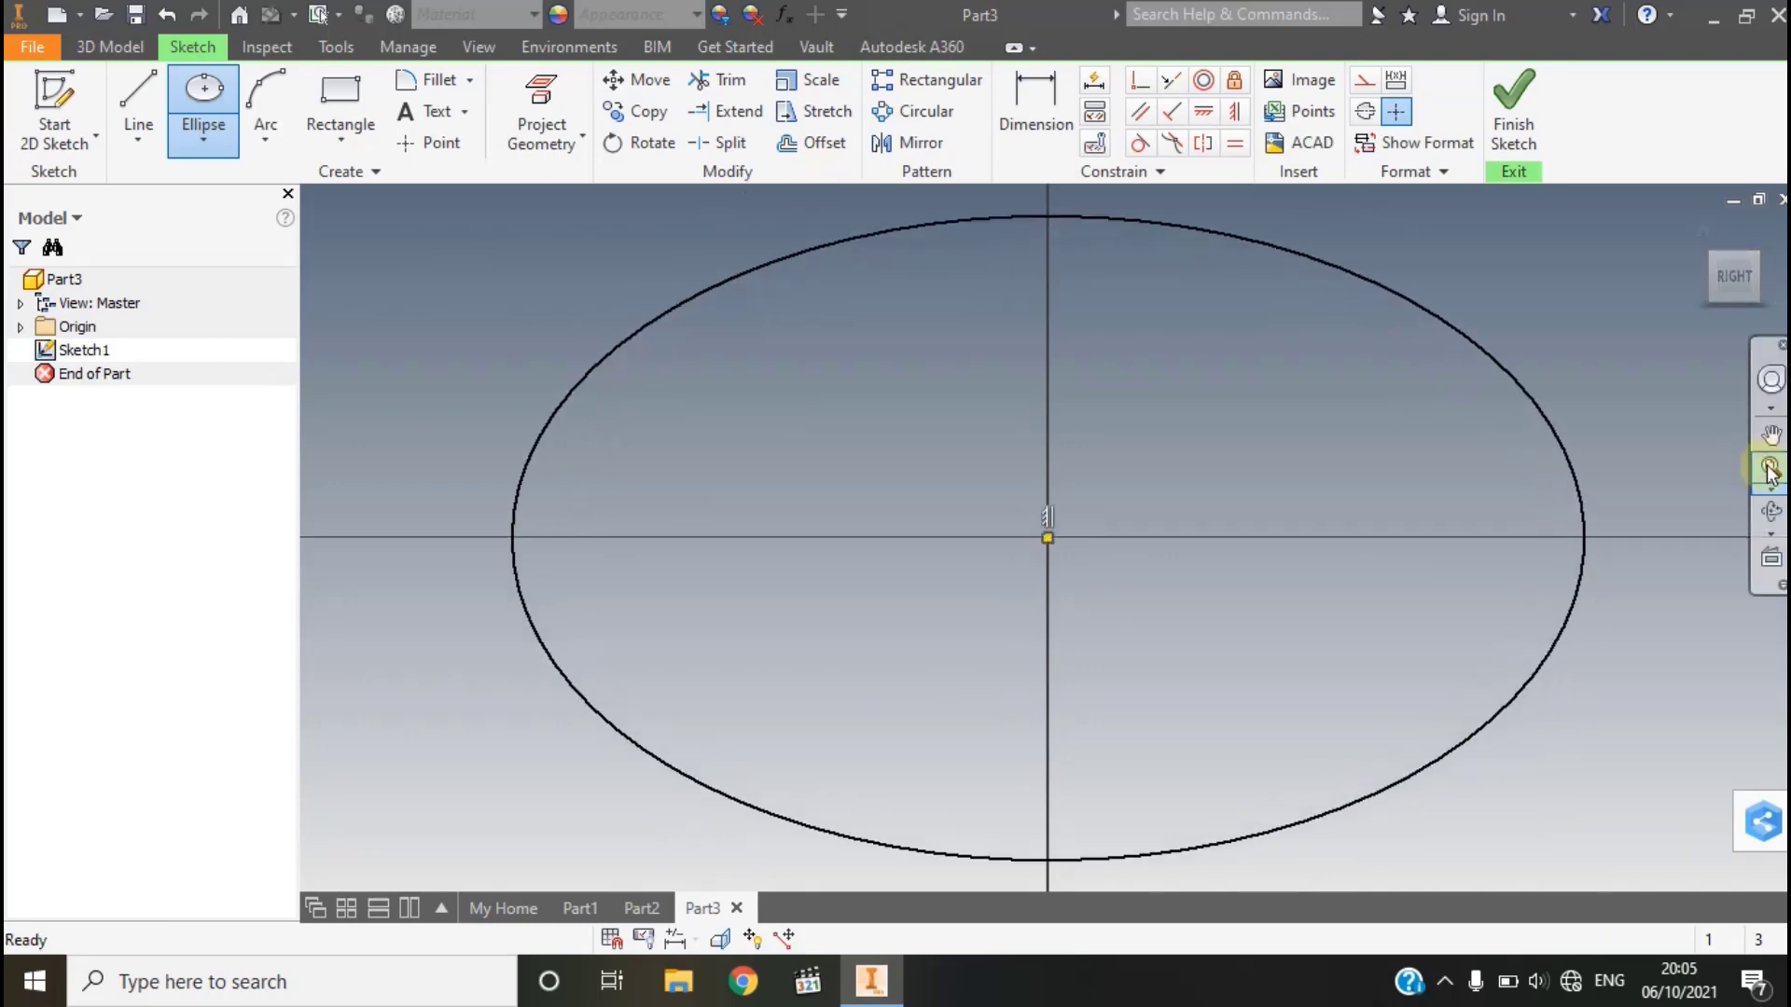
- Dimension the ellipse's horizontal semi-axis to 70 mm
left_click(1041, 104)
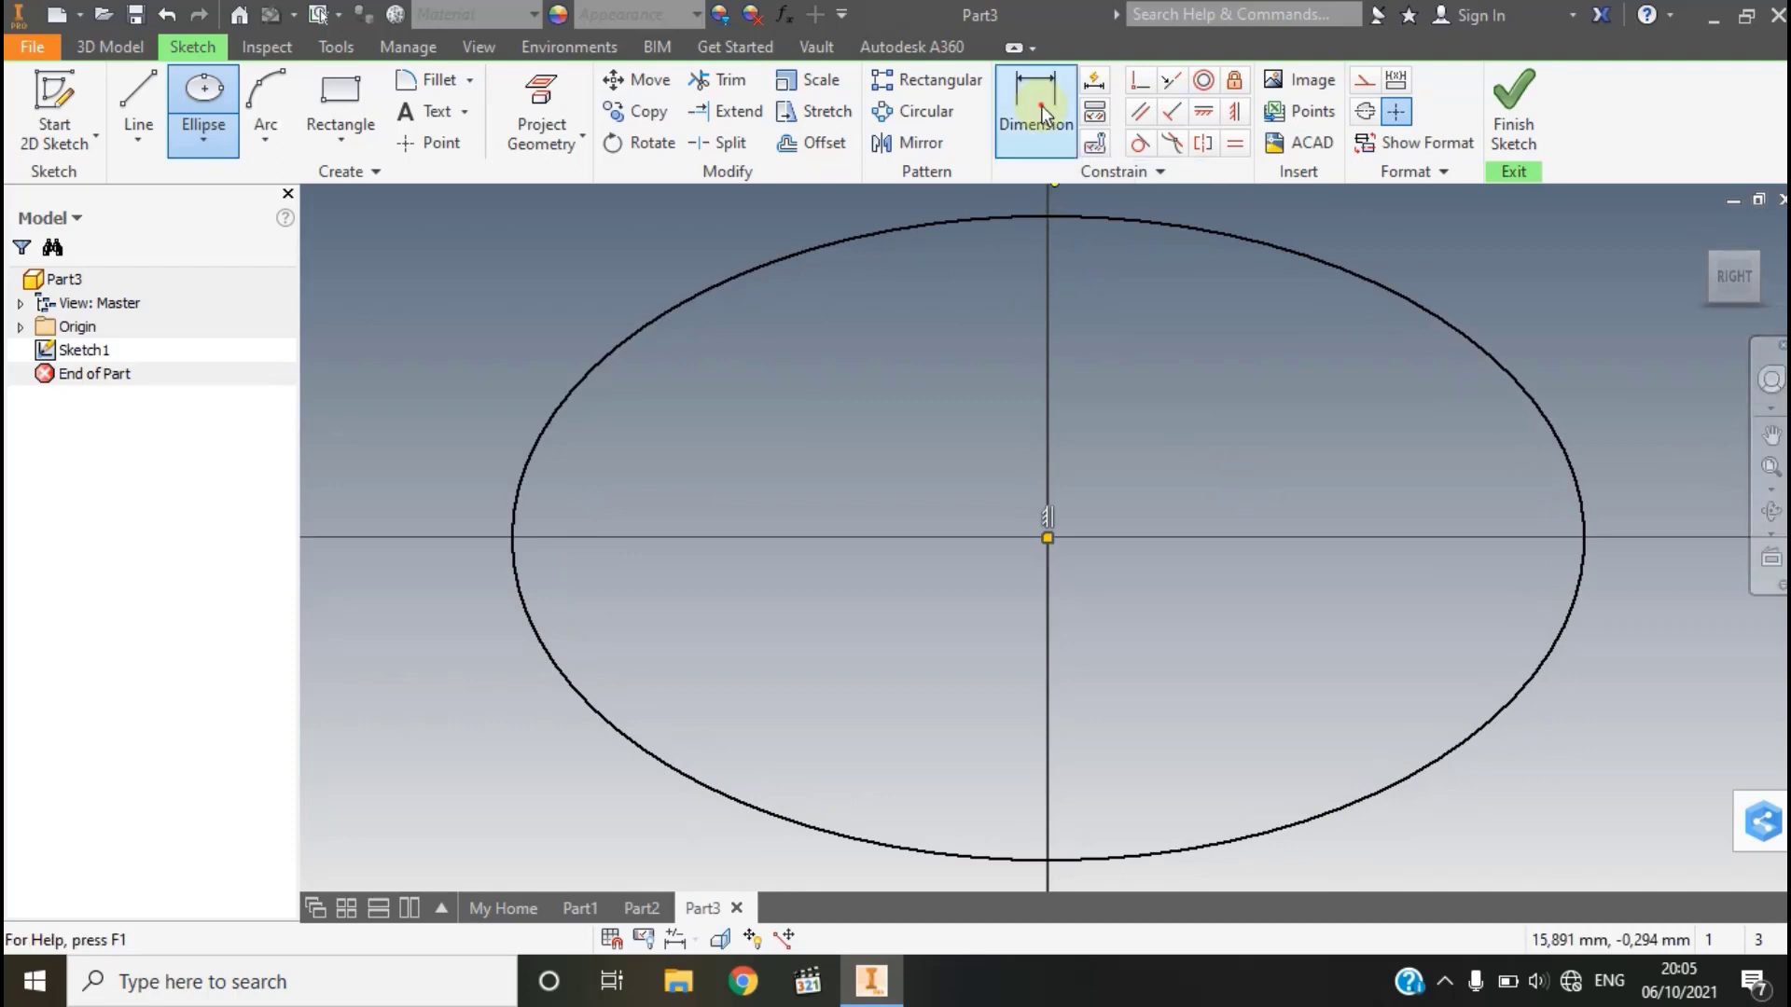
left_click(765, 267)
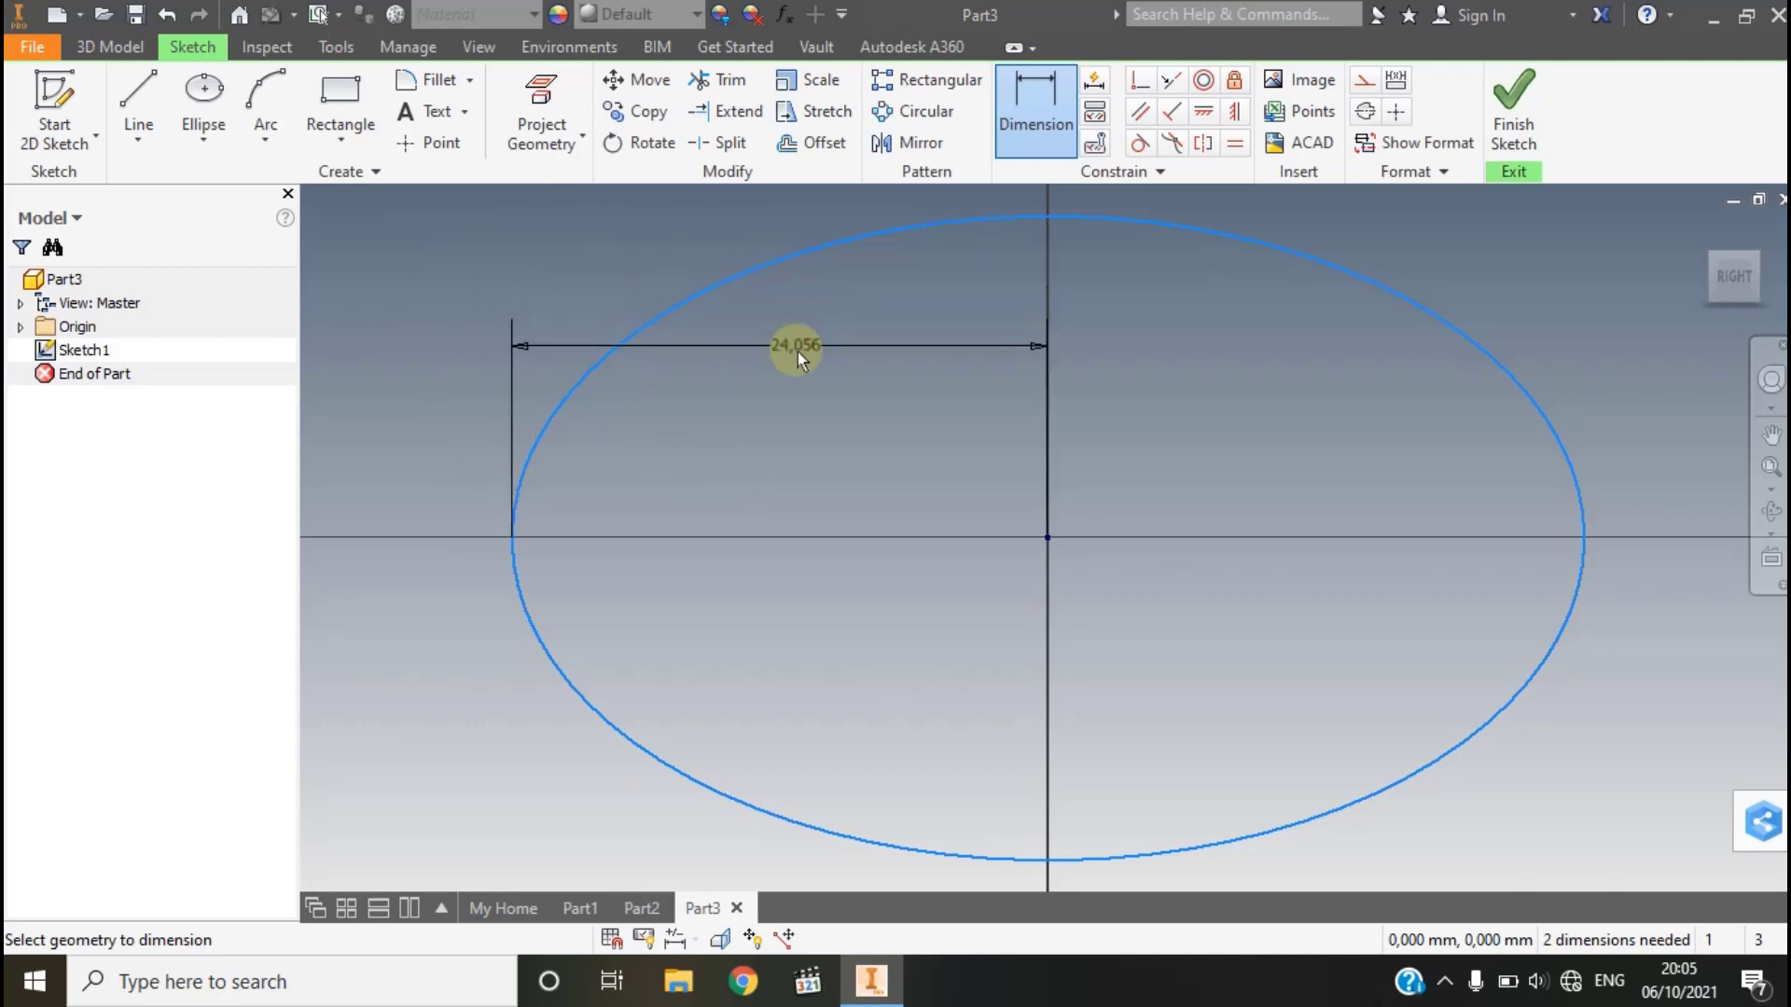
left_click(798, 350)
left_click(797, 351)
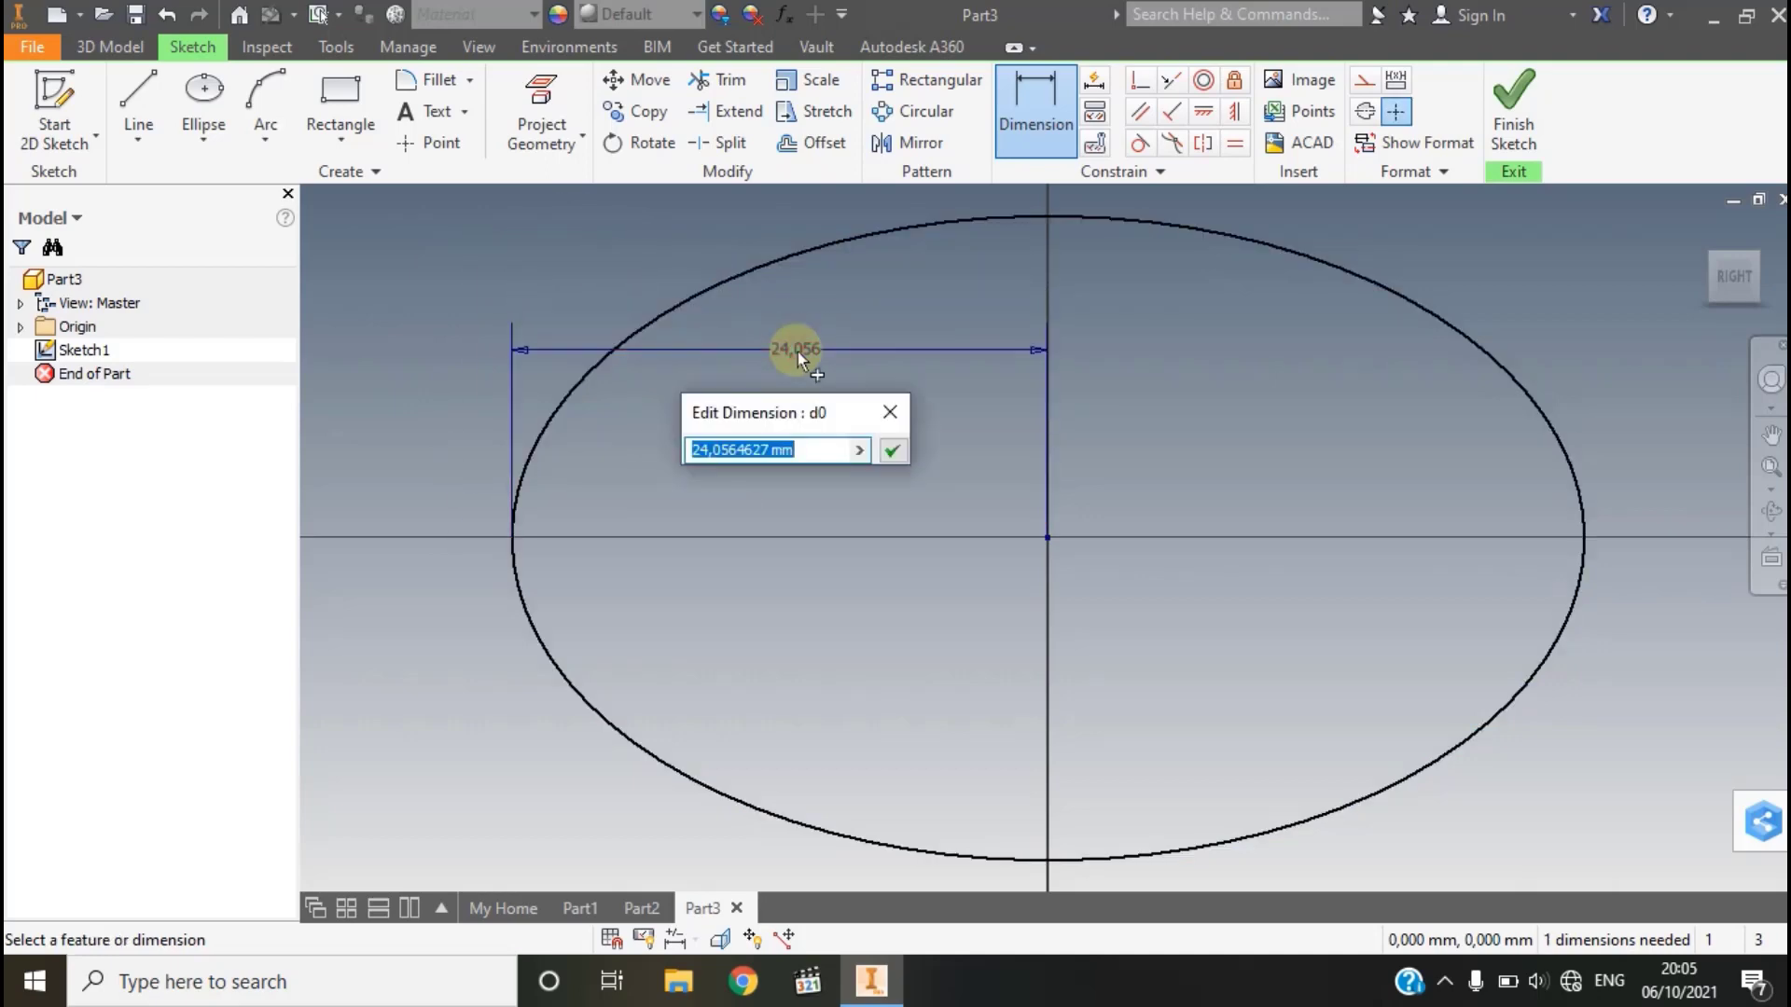
type("70")
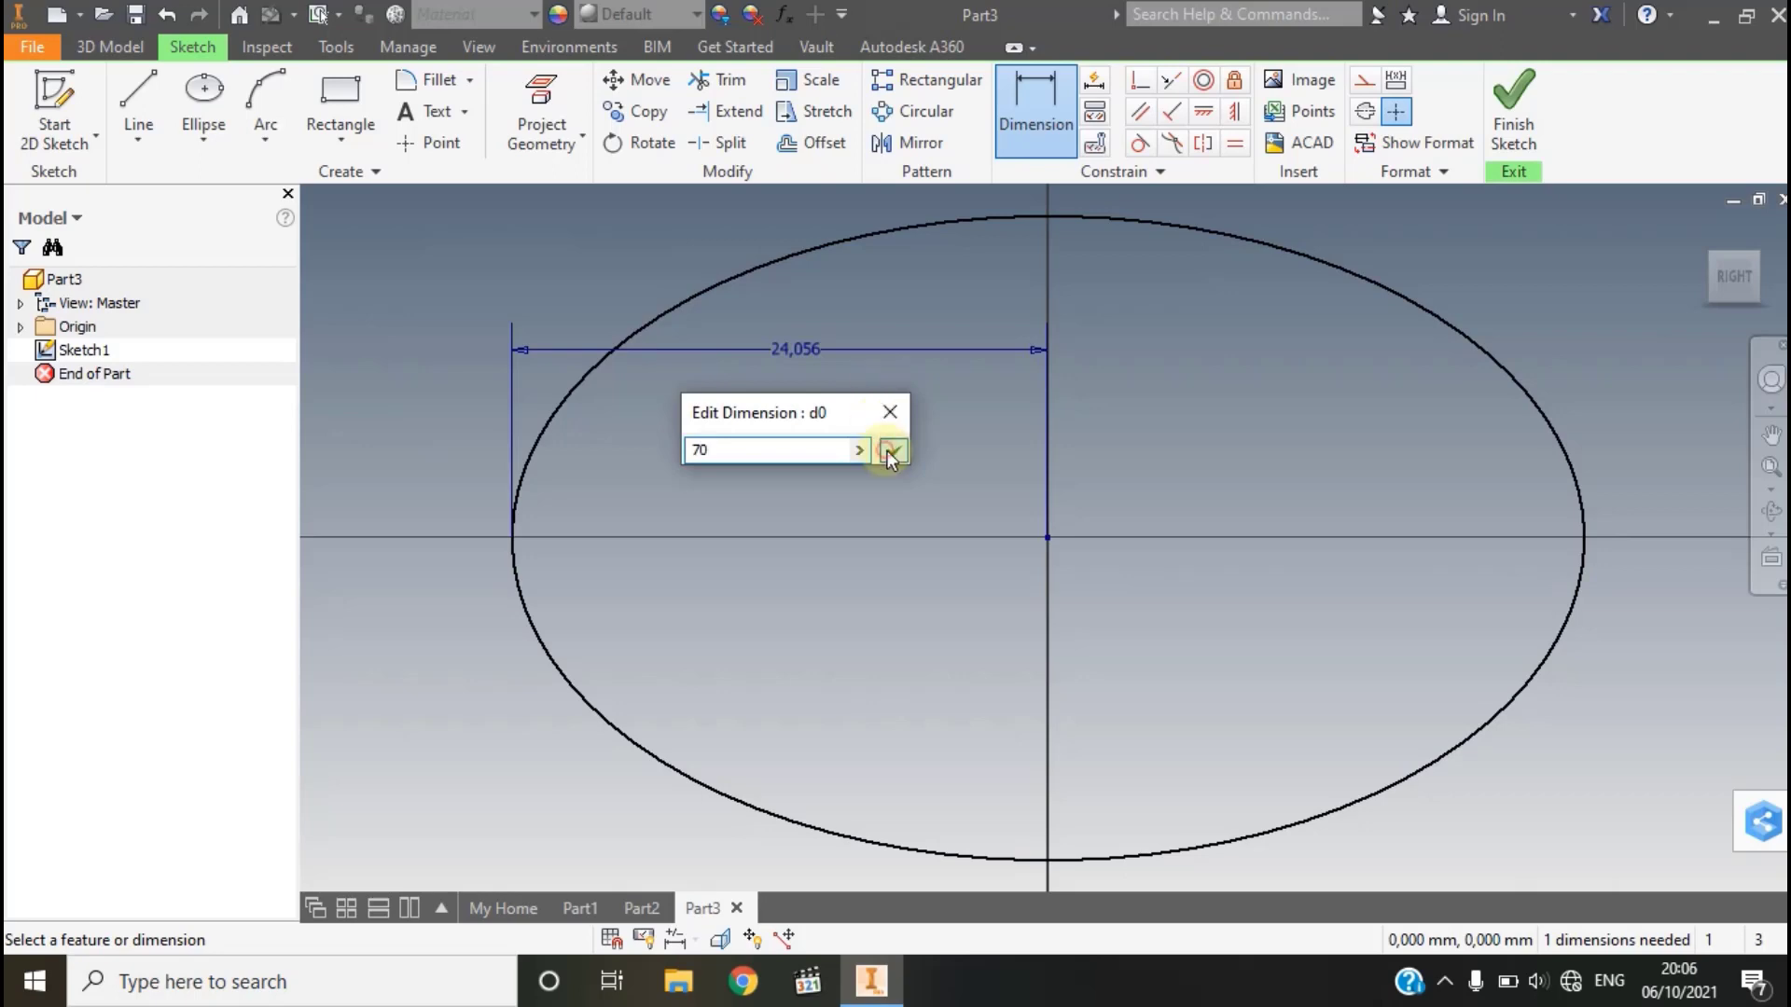
left_click(892, 450)
left_click(1770, 466)
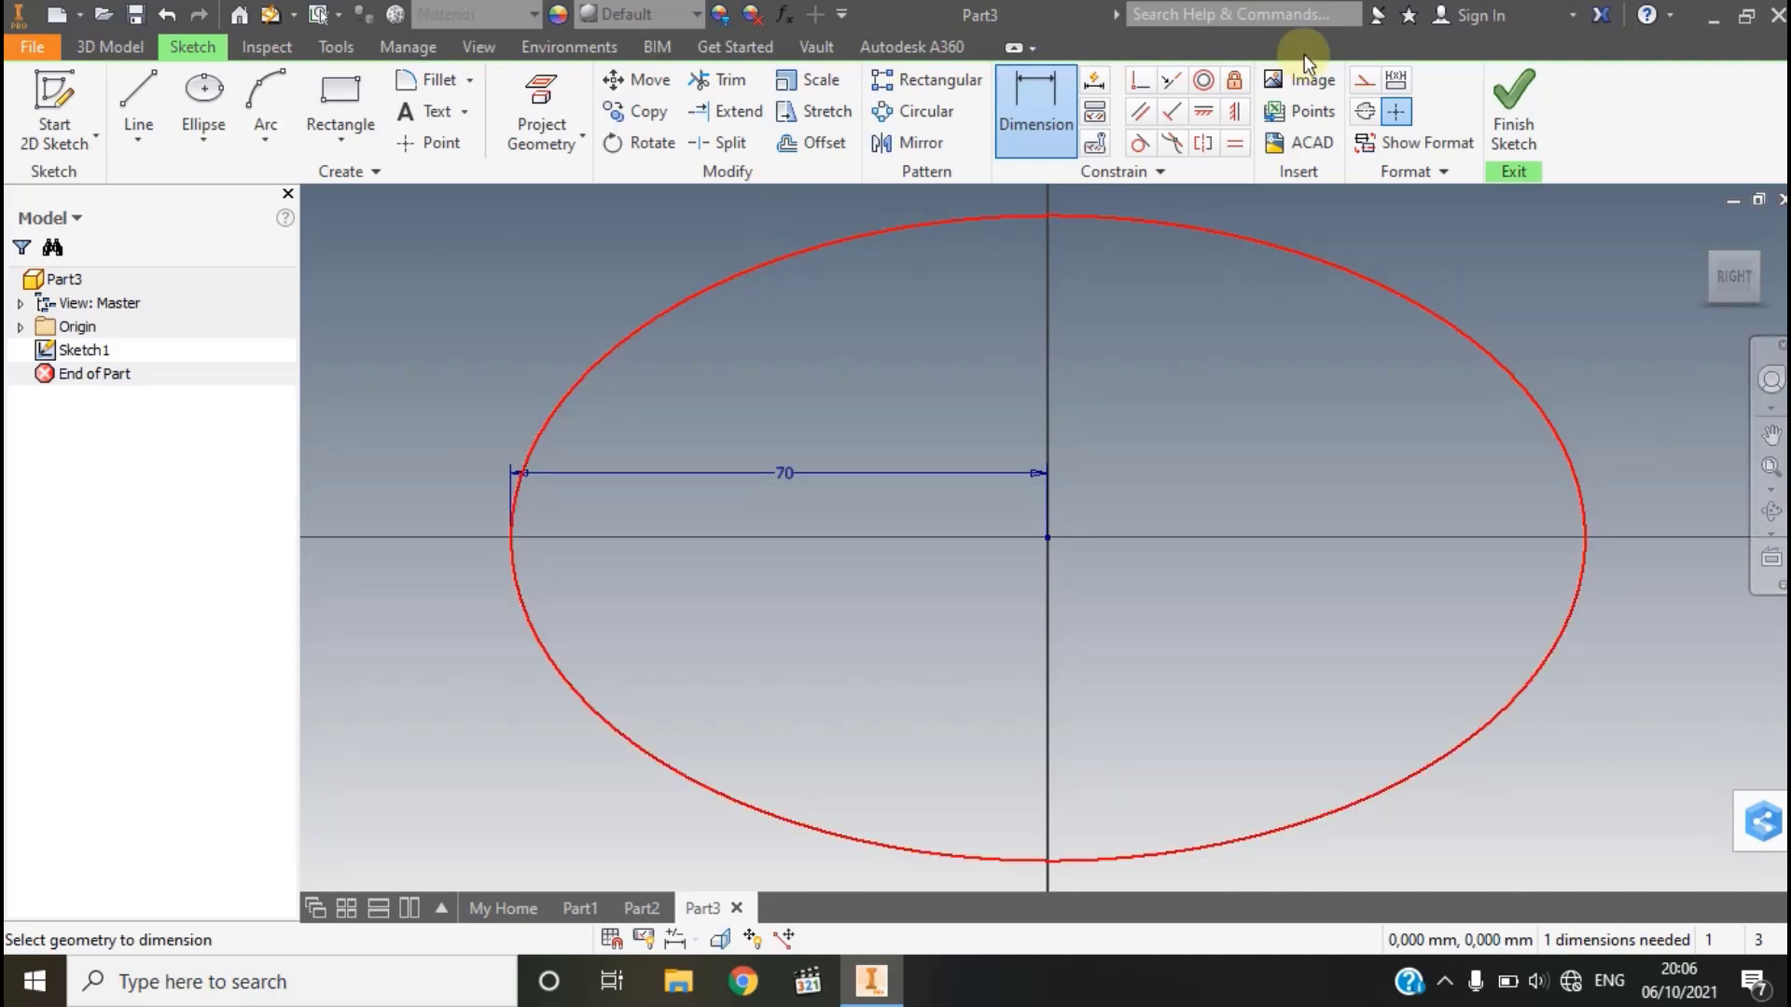
- Dimension the ellipse's vertical semi-axis to 56 mm
left_click(1026, 130)
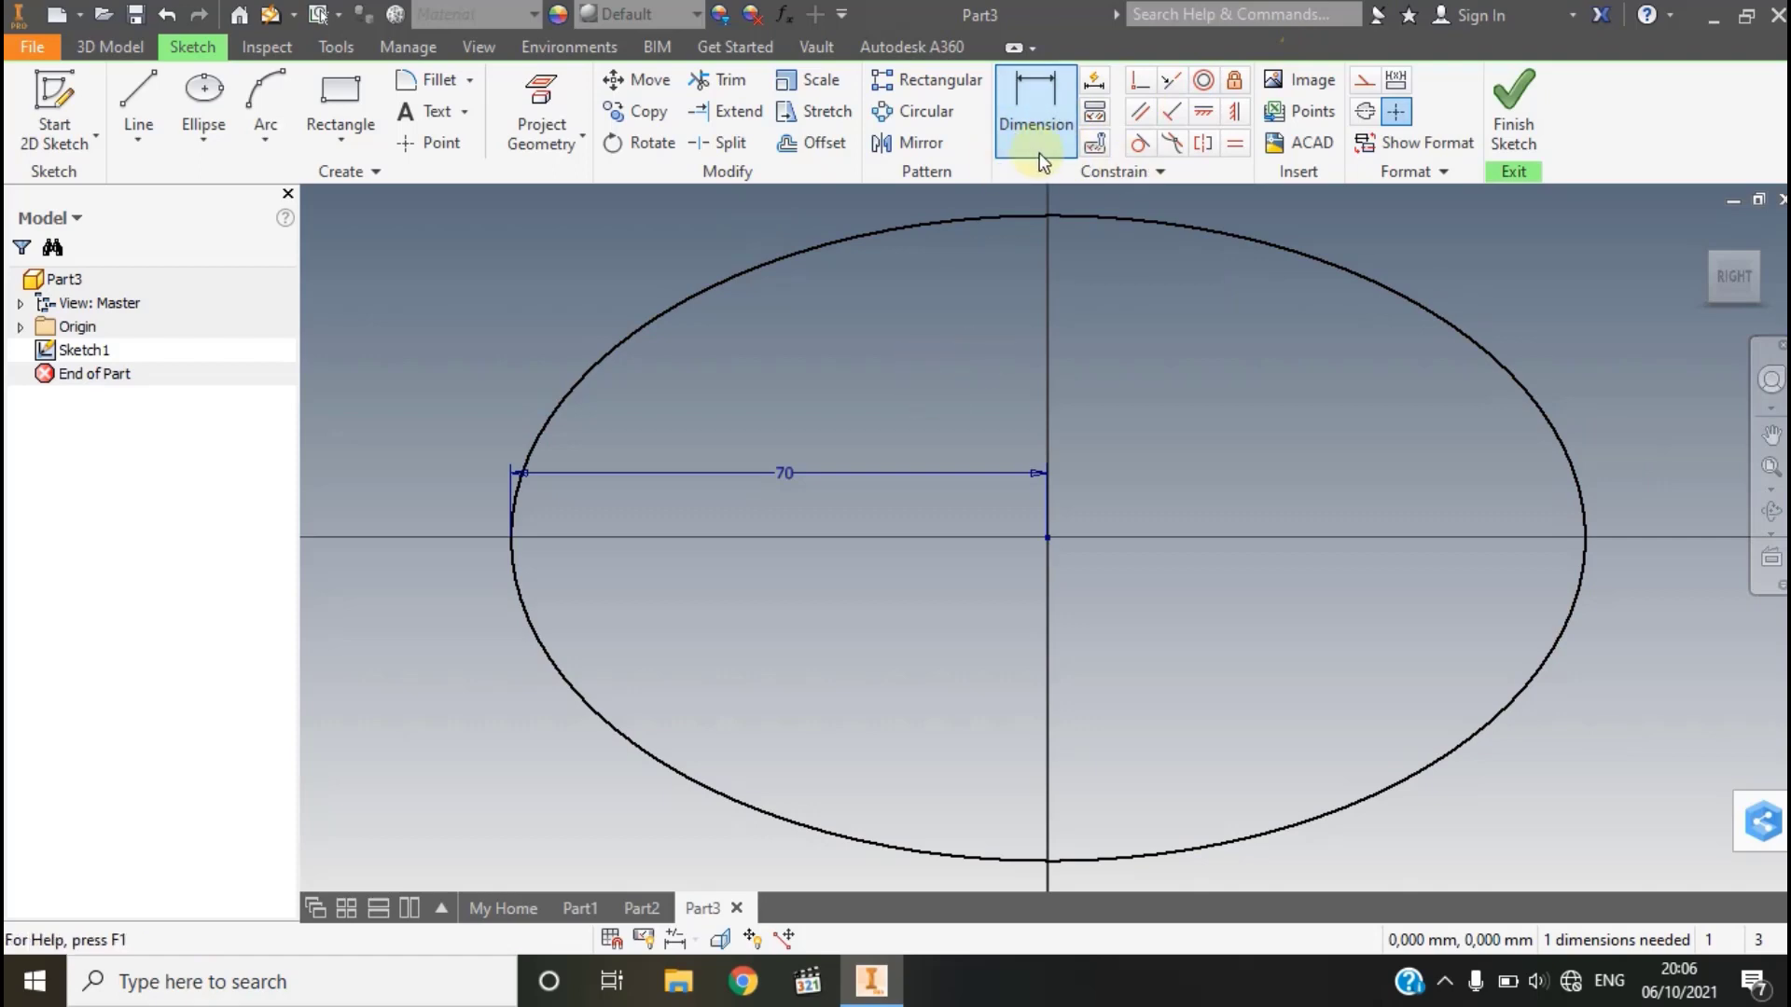
left_click(854, 237)
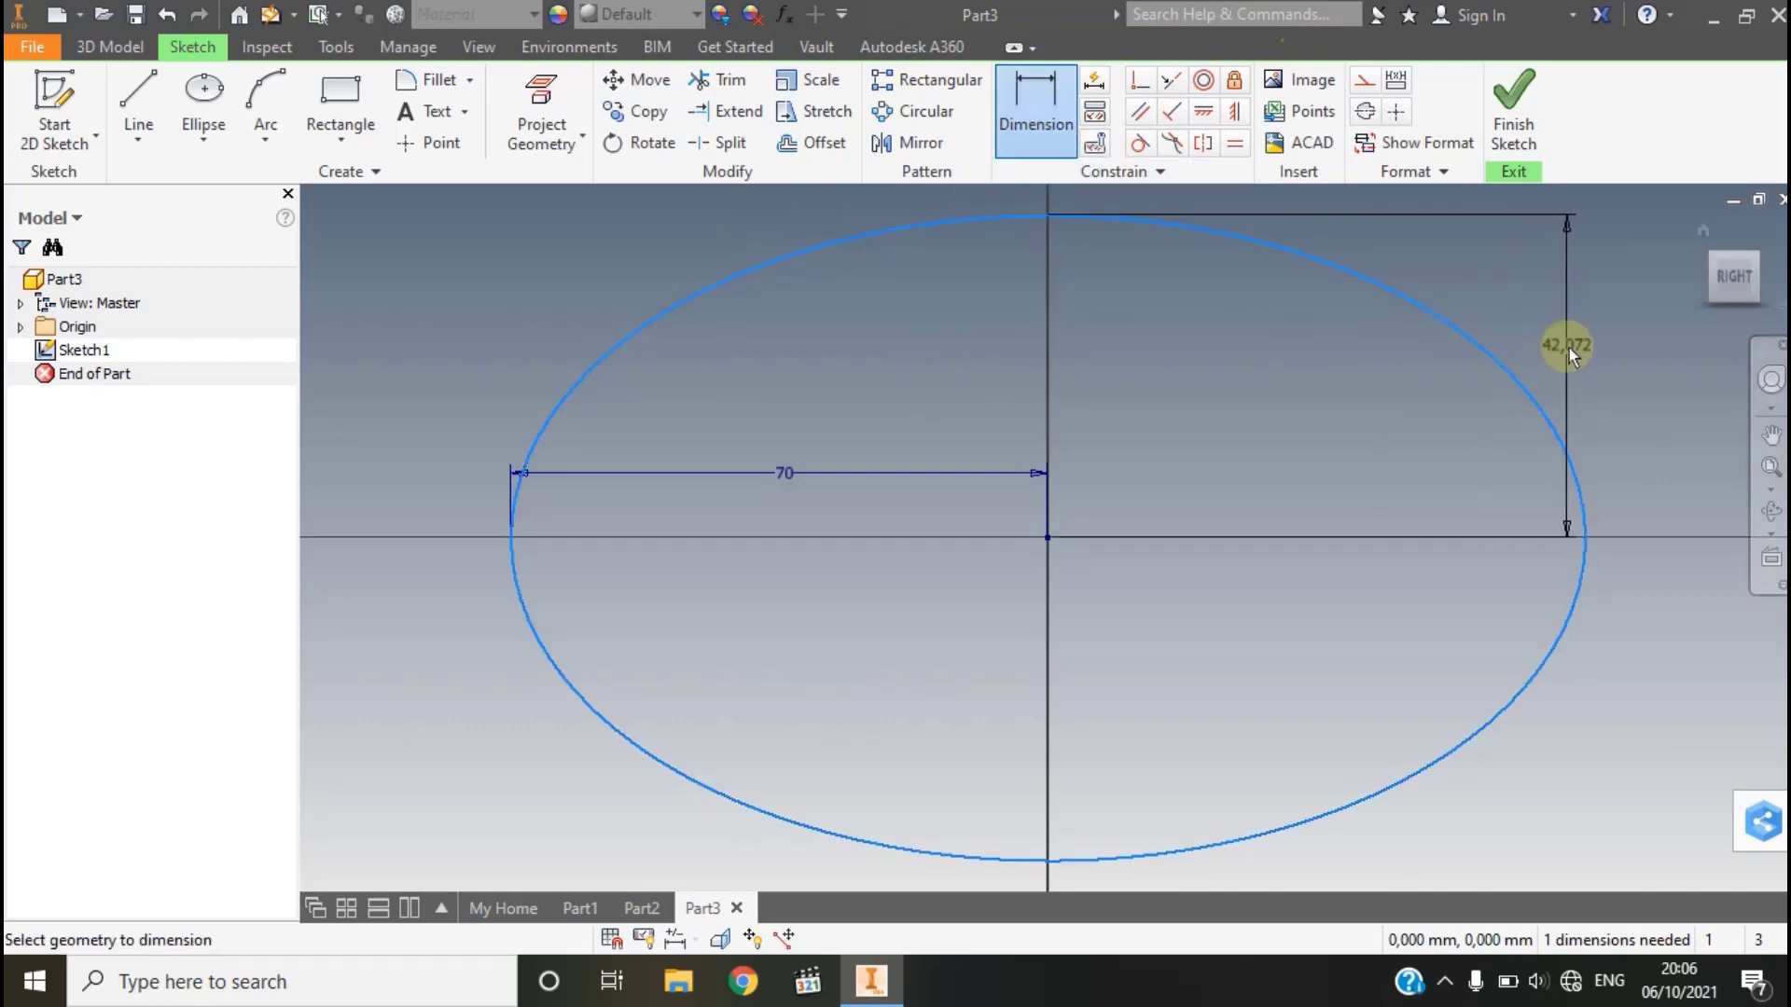
left_click(1569, 349)
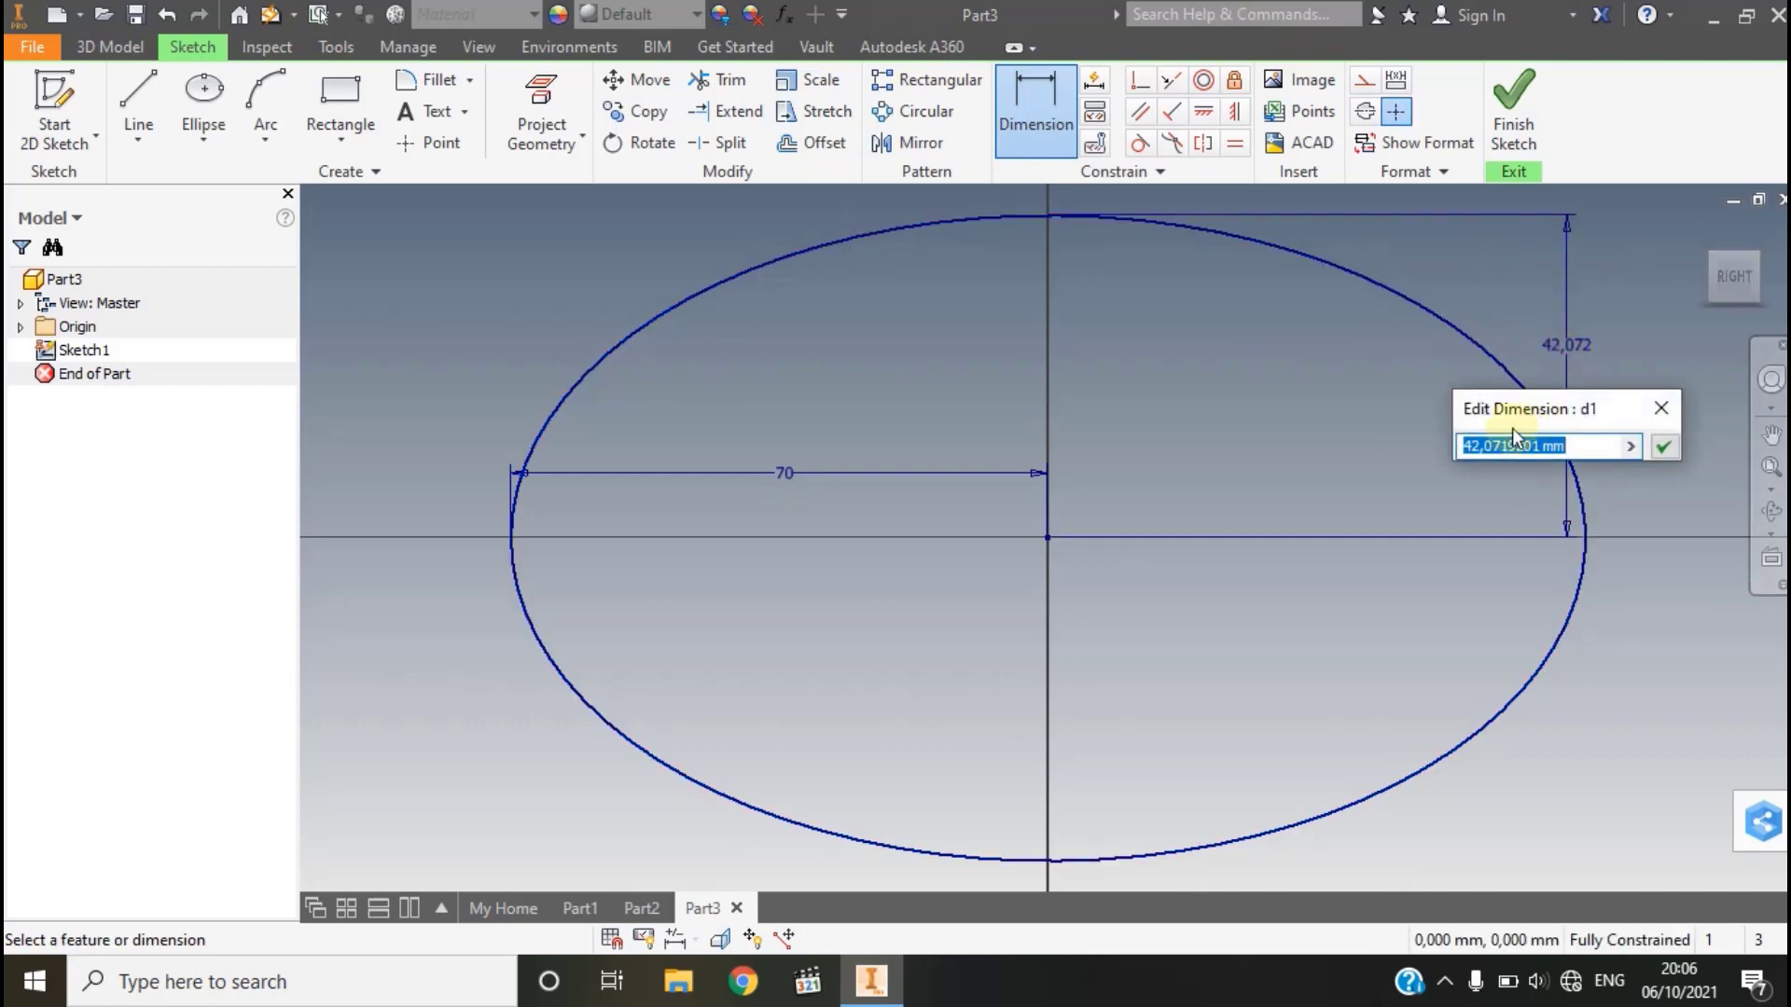
type("56")
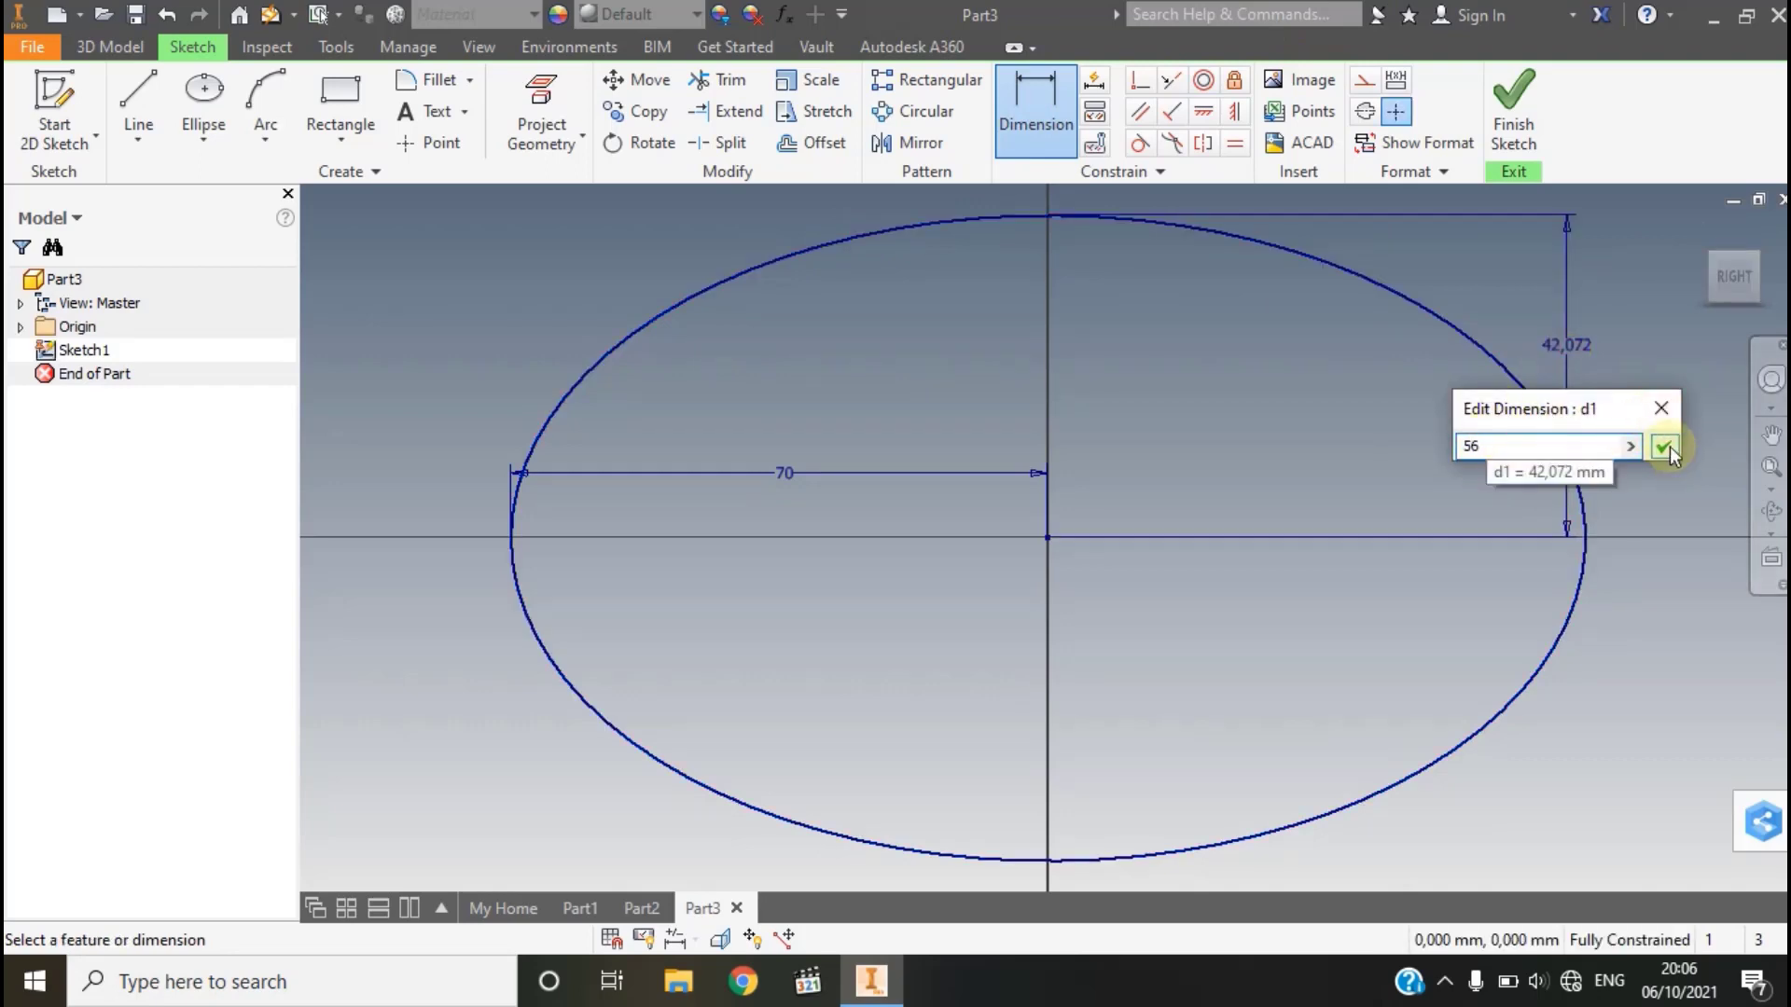
left_click(1669, 447)
left_click(1769, 466)
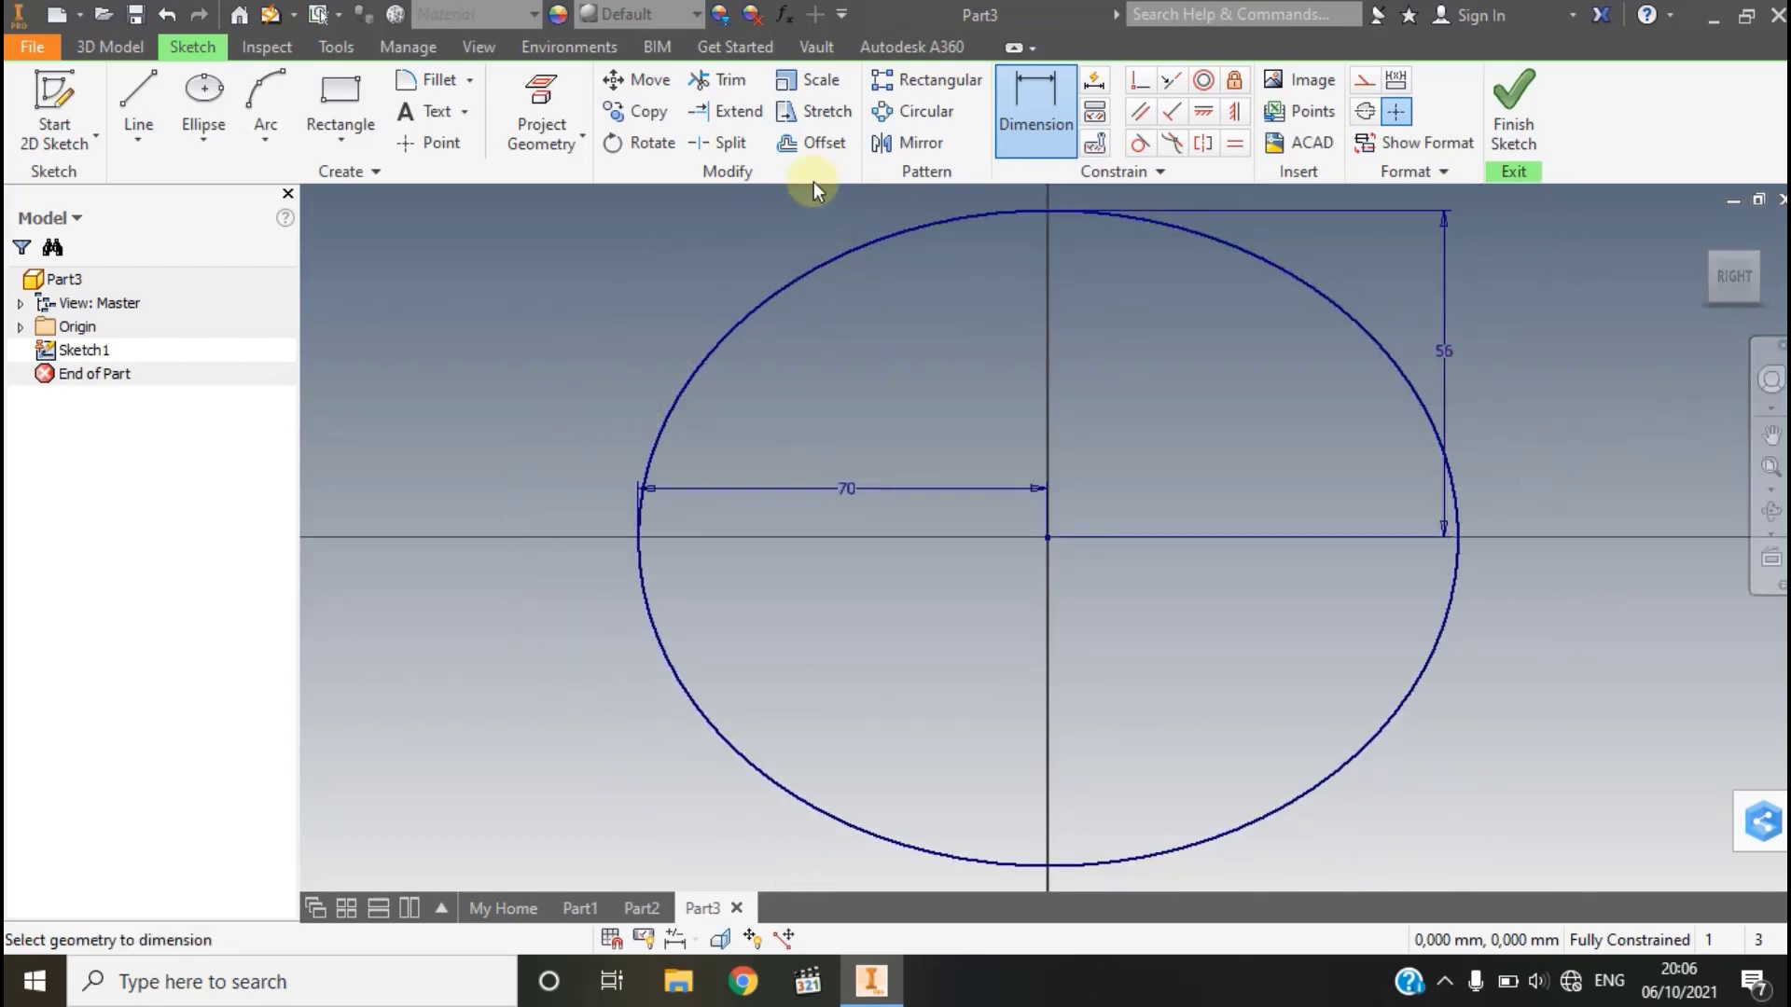
- Offset the ellipse 8 mm inward to create the inner ring outline
left_click(807, 147)
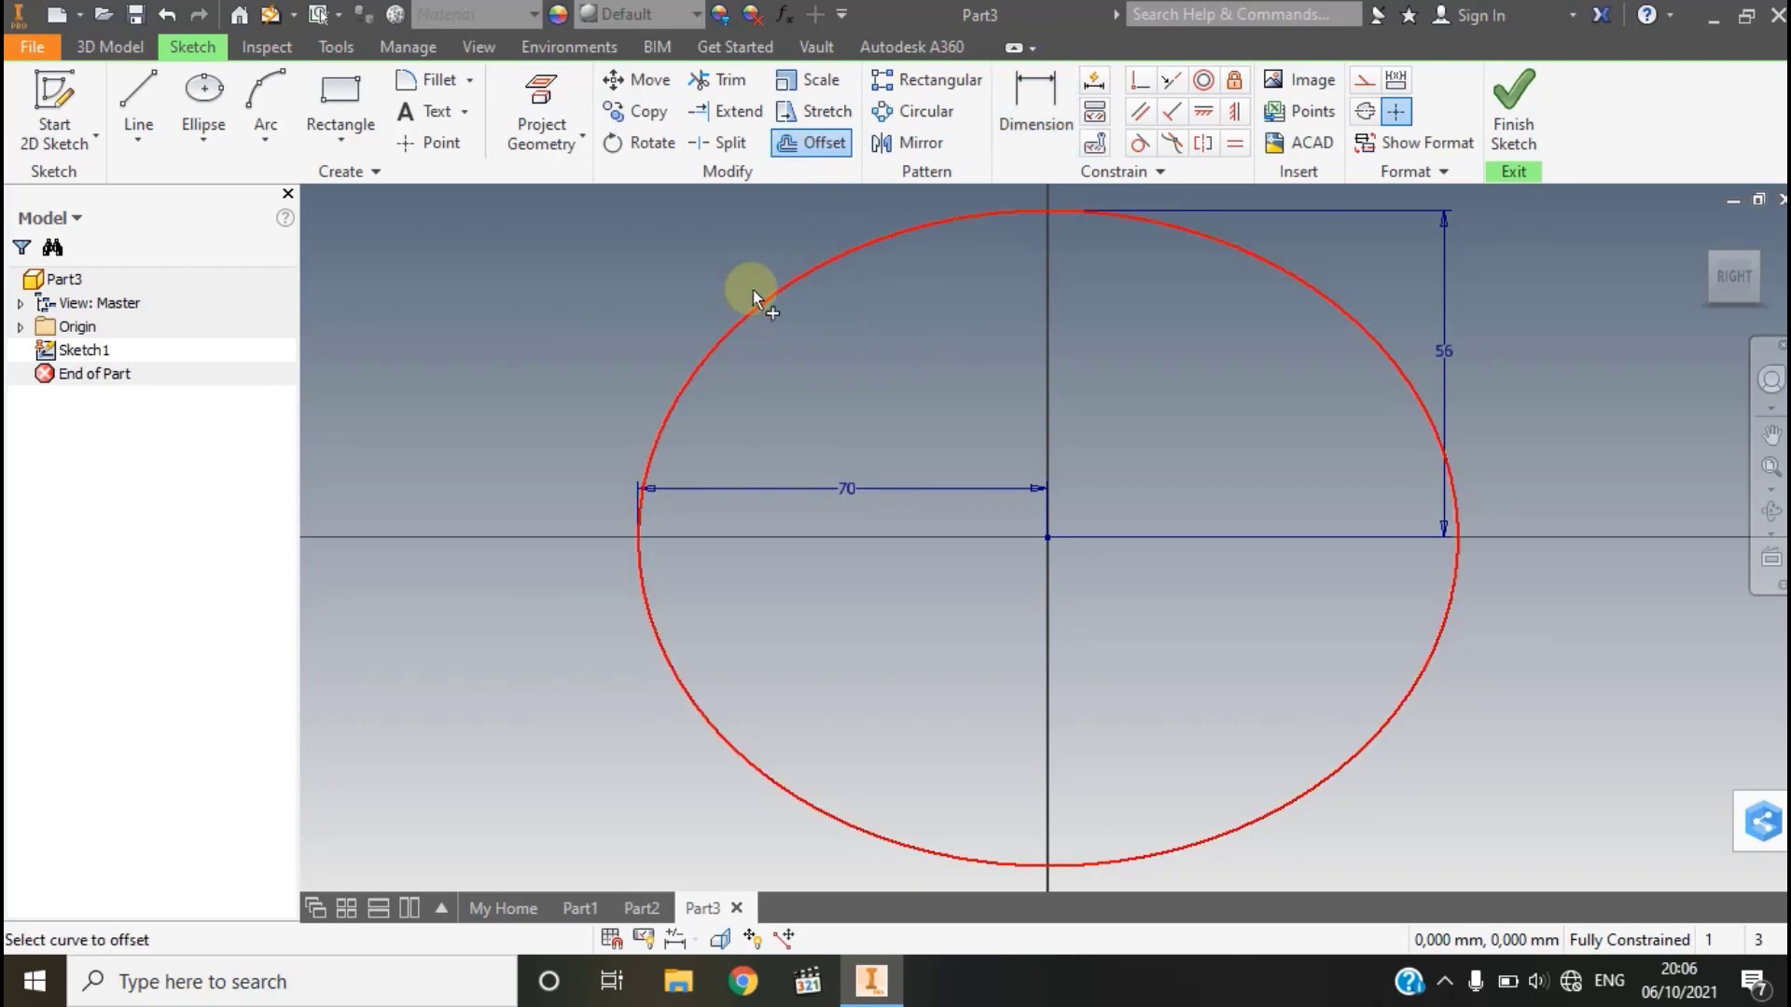
left_click(748, 322)
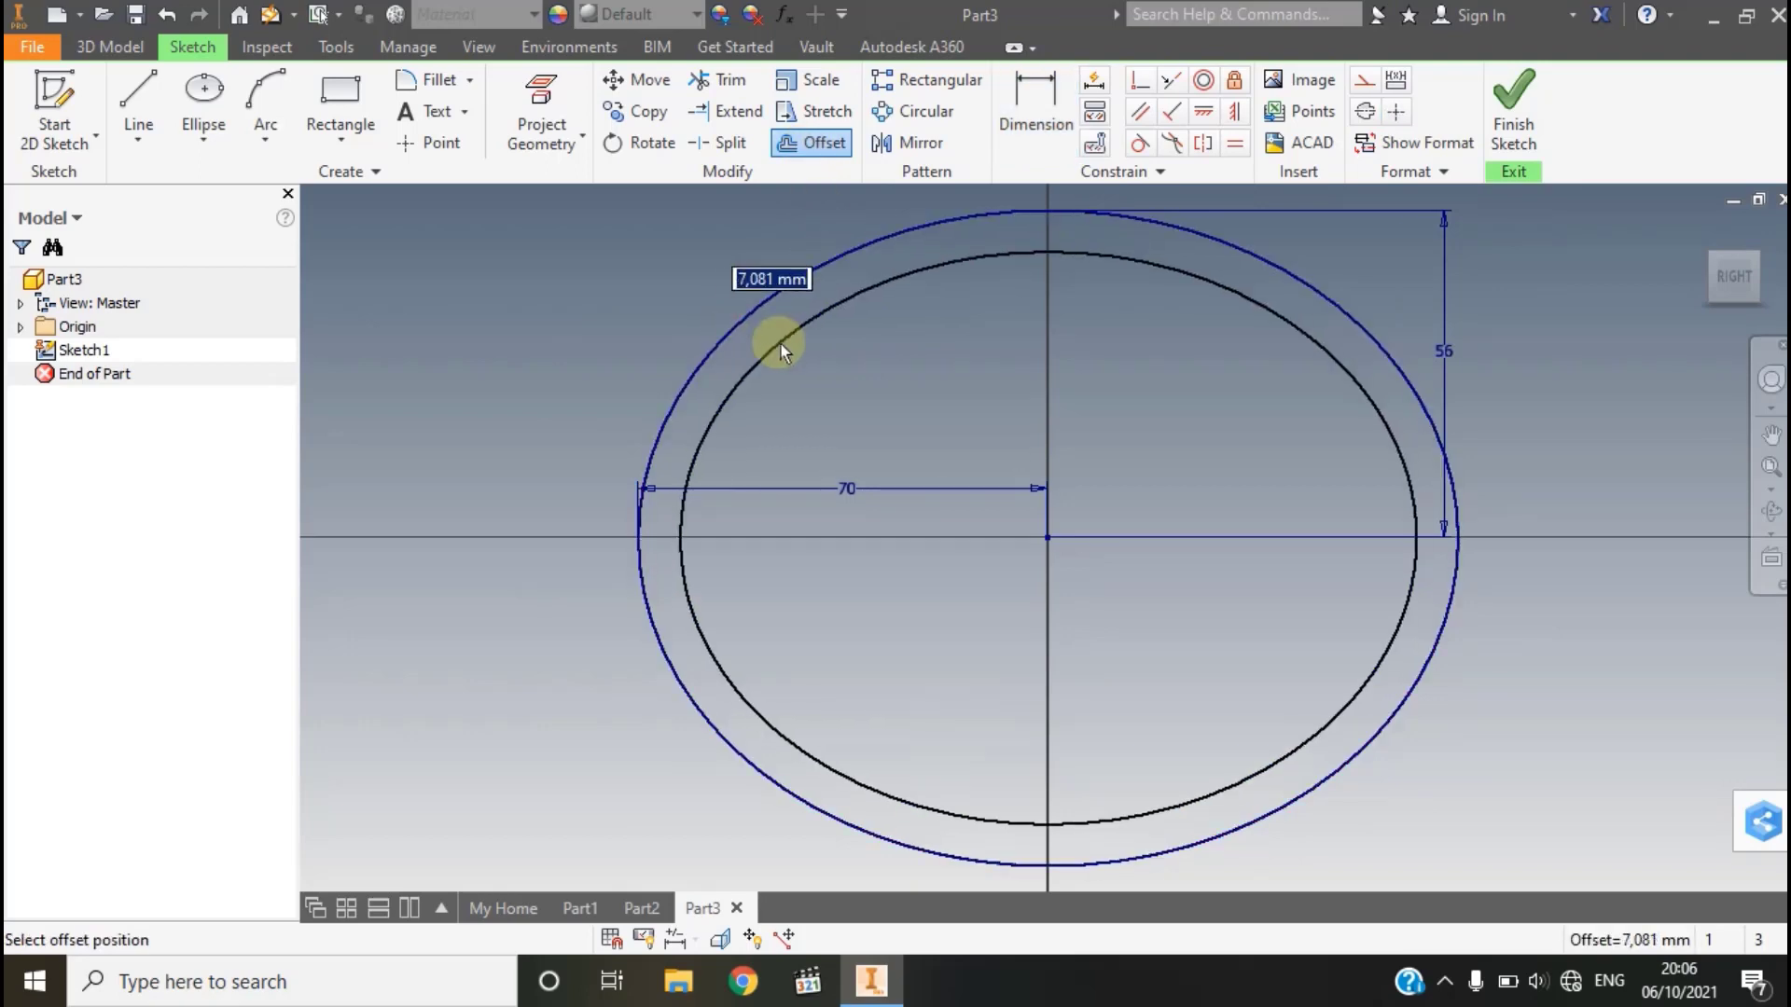
type("8")
key("Return")
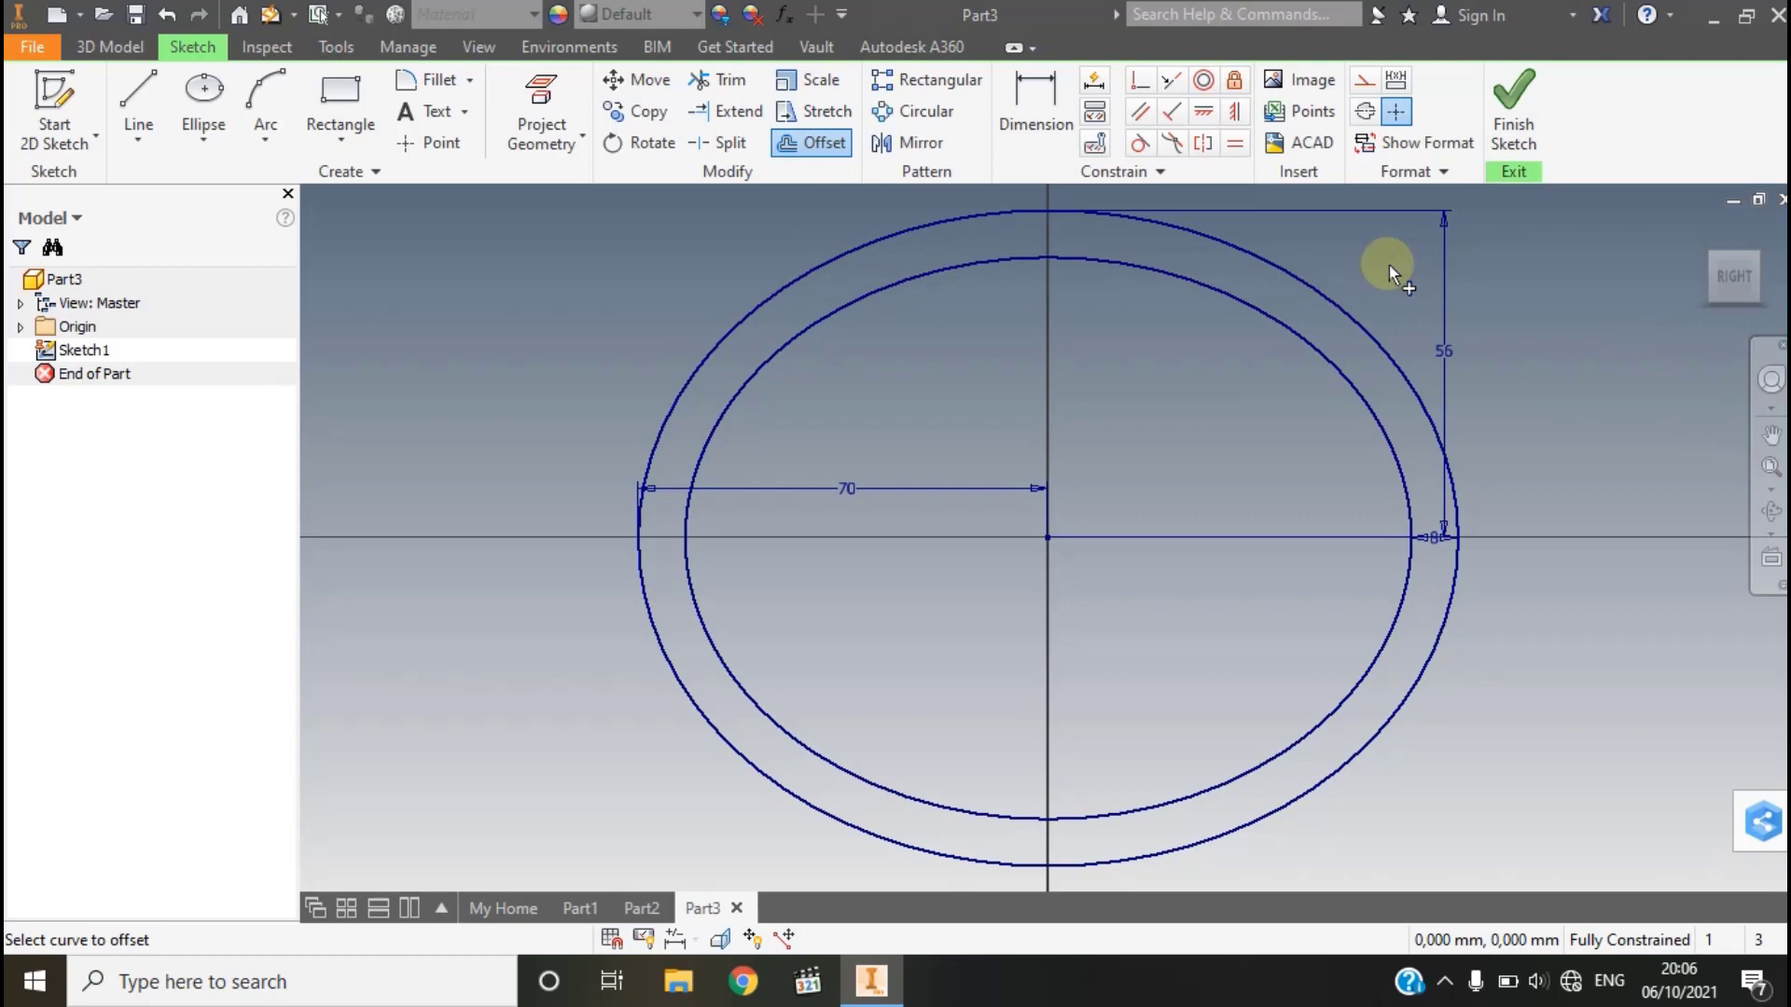
key("Escape")
- Draw a tall narrow ellipse at the origin reaching the inner ellipse's top and bottom
left_click(205, 93)
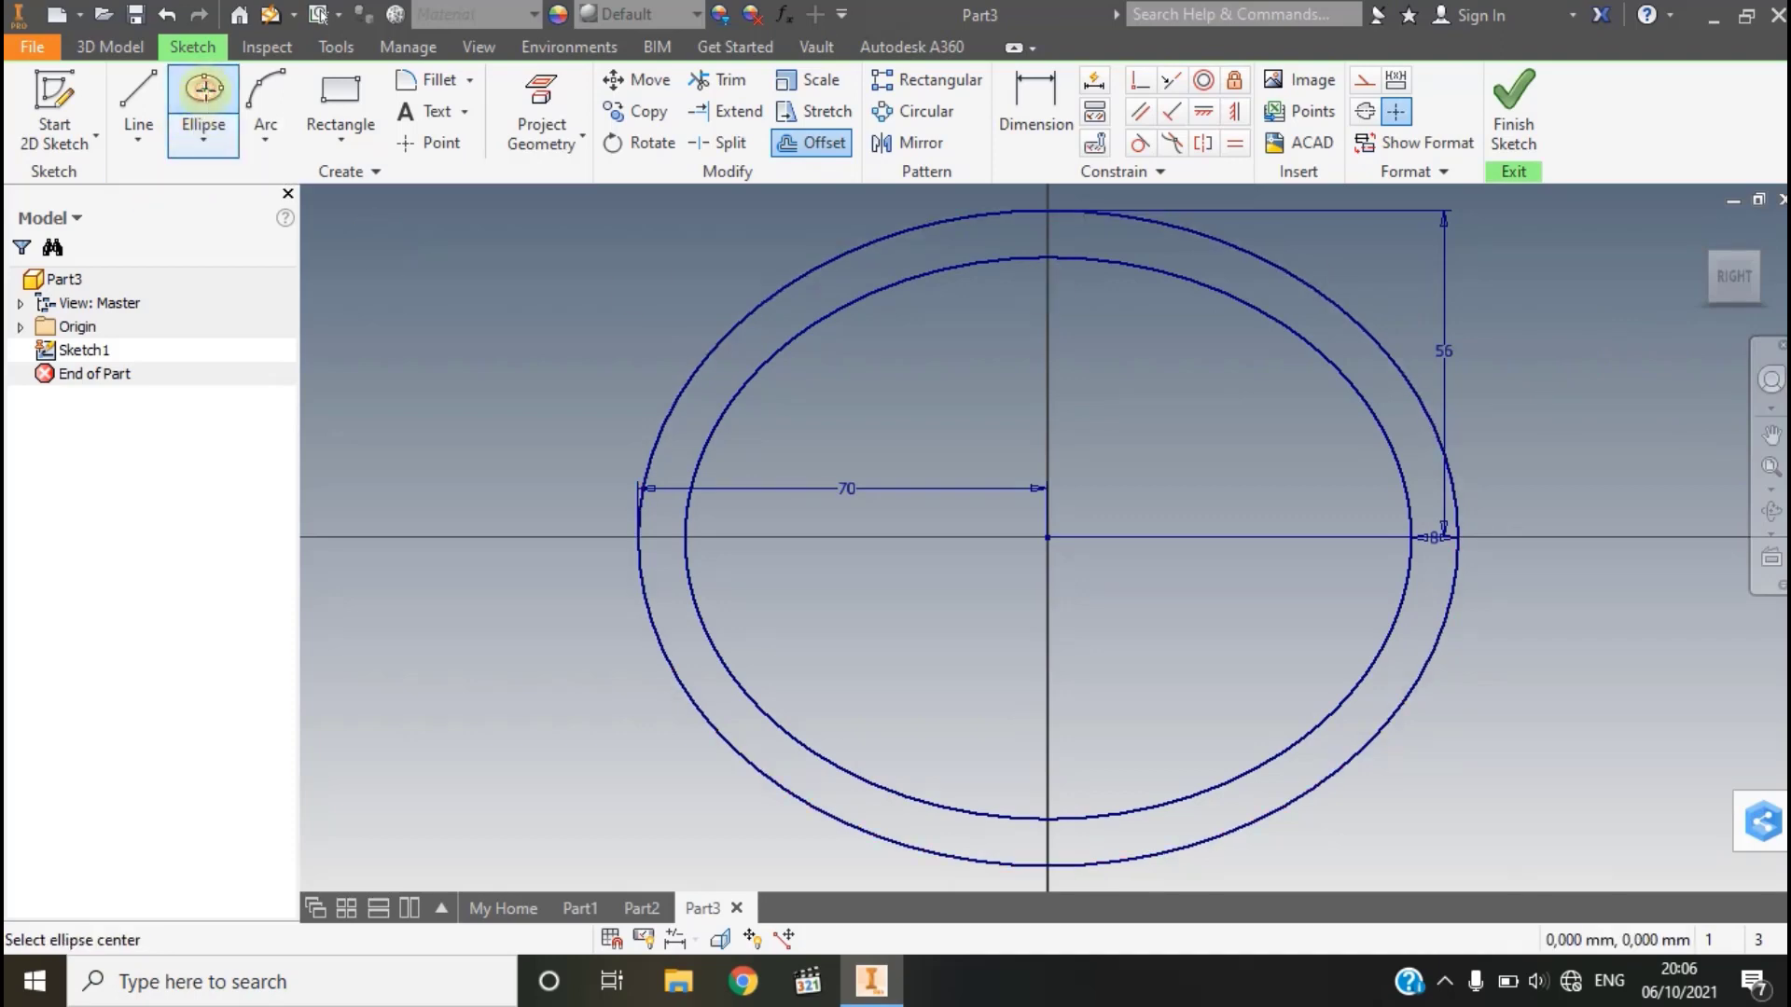
left_click(1048, 537)
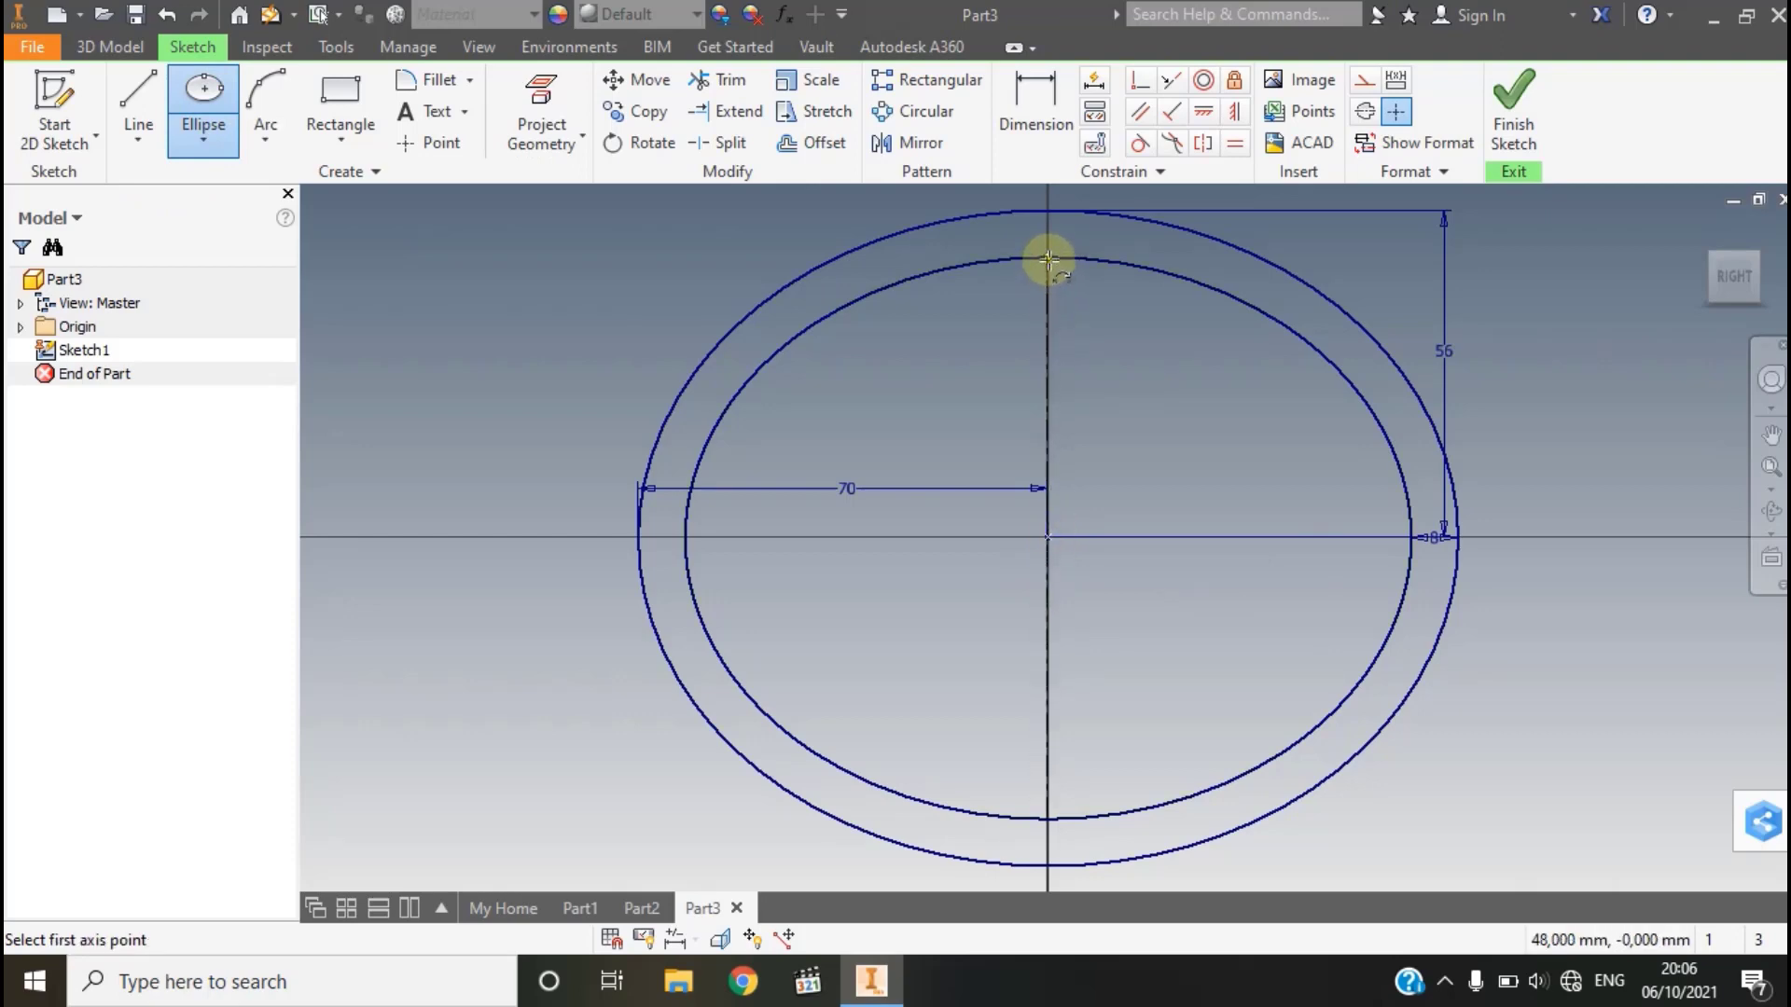
left_click(1048, 258)
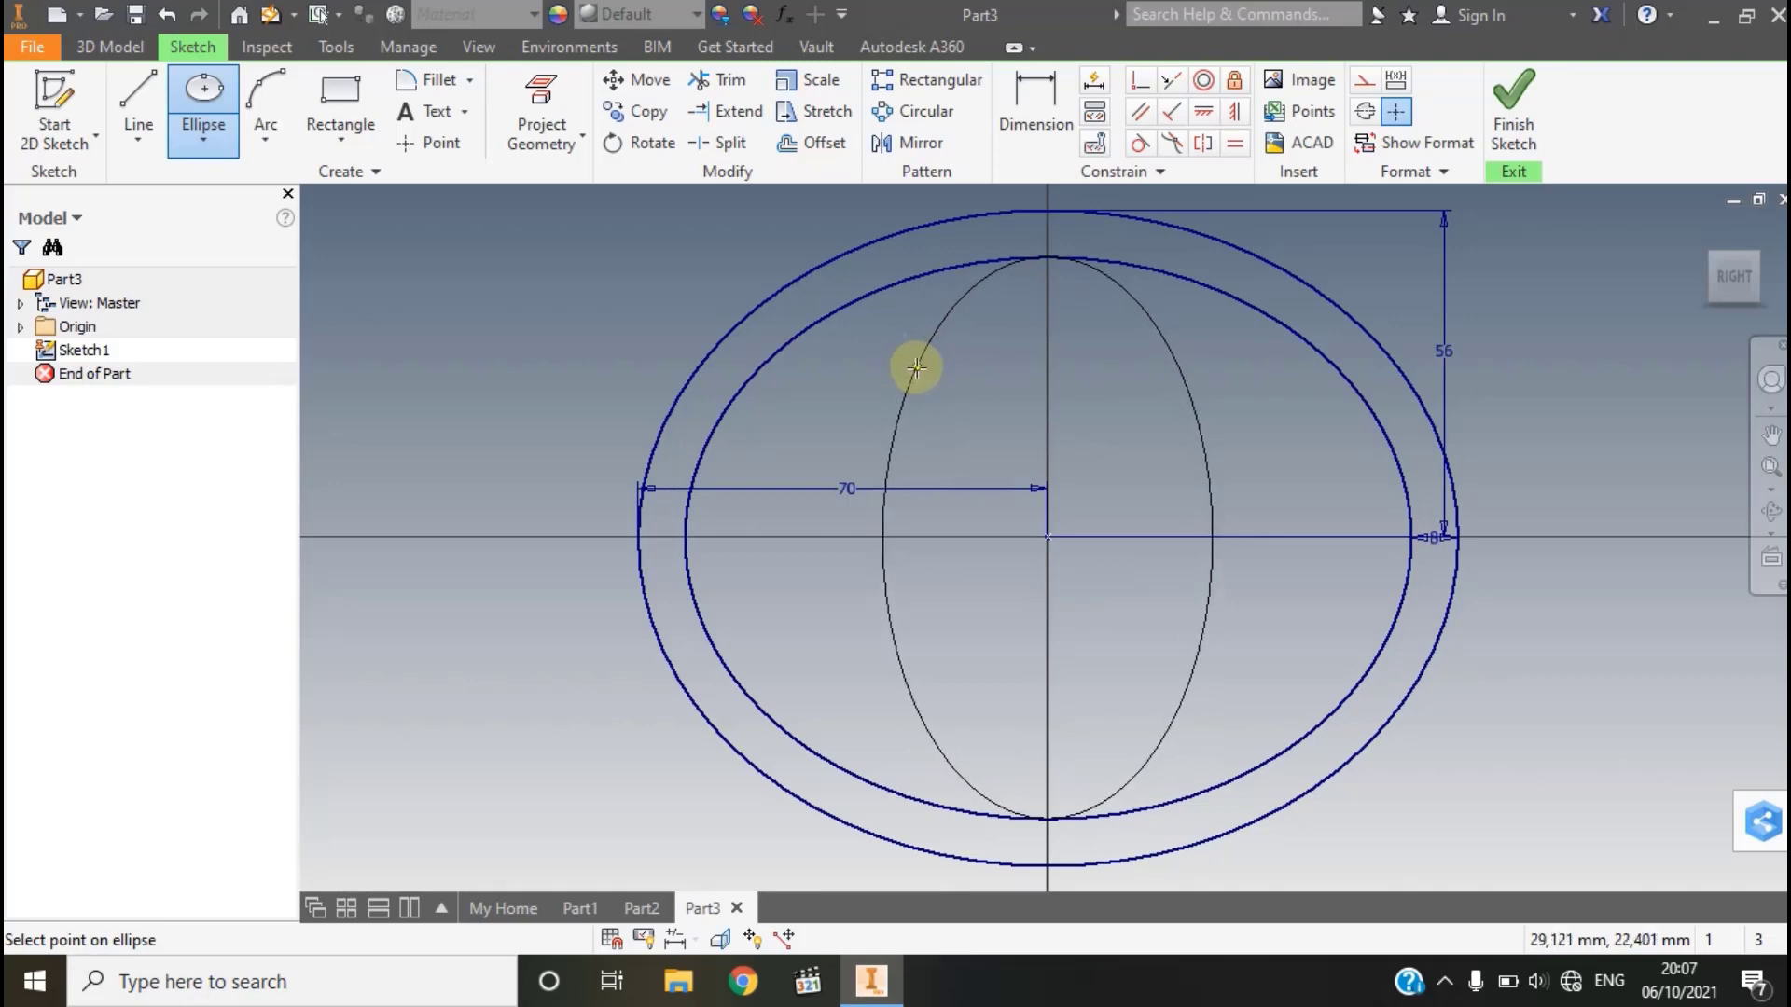
left_click(919, 367)
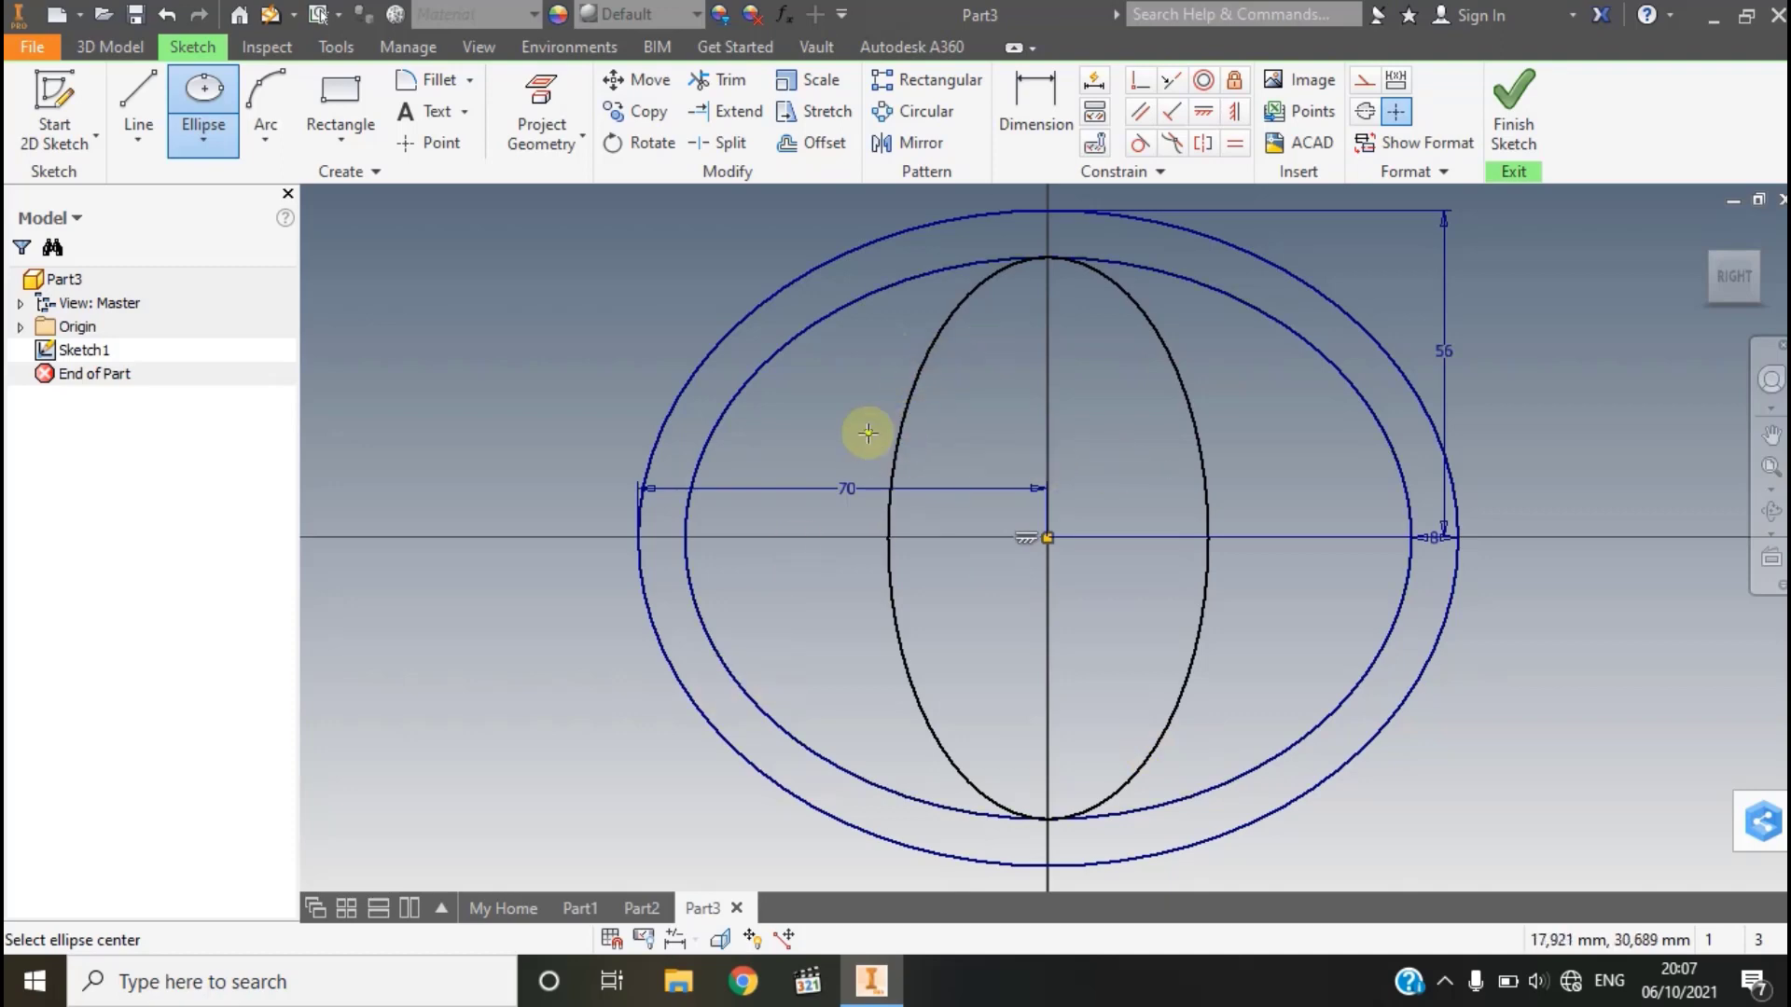
- Offset the tall vertical ellipse 8 mm inward to form the vertical ring
left_click(808, 146)
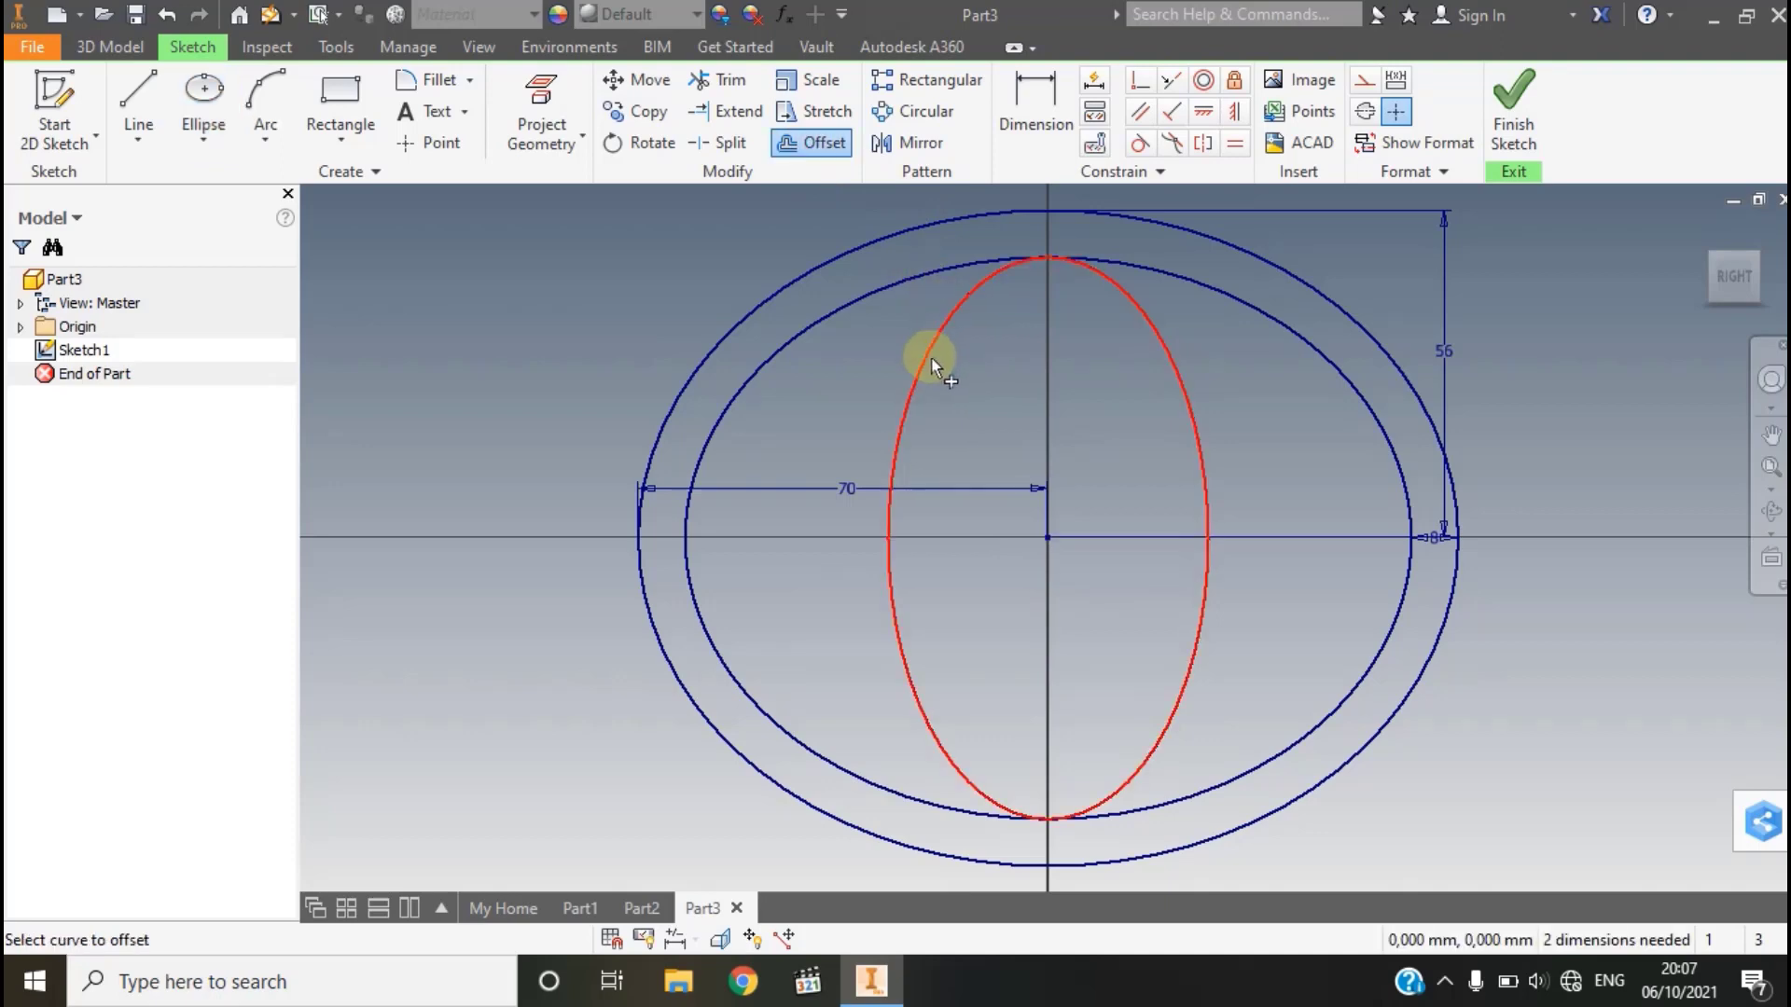
left_click(917, 382)
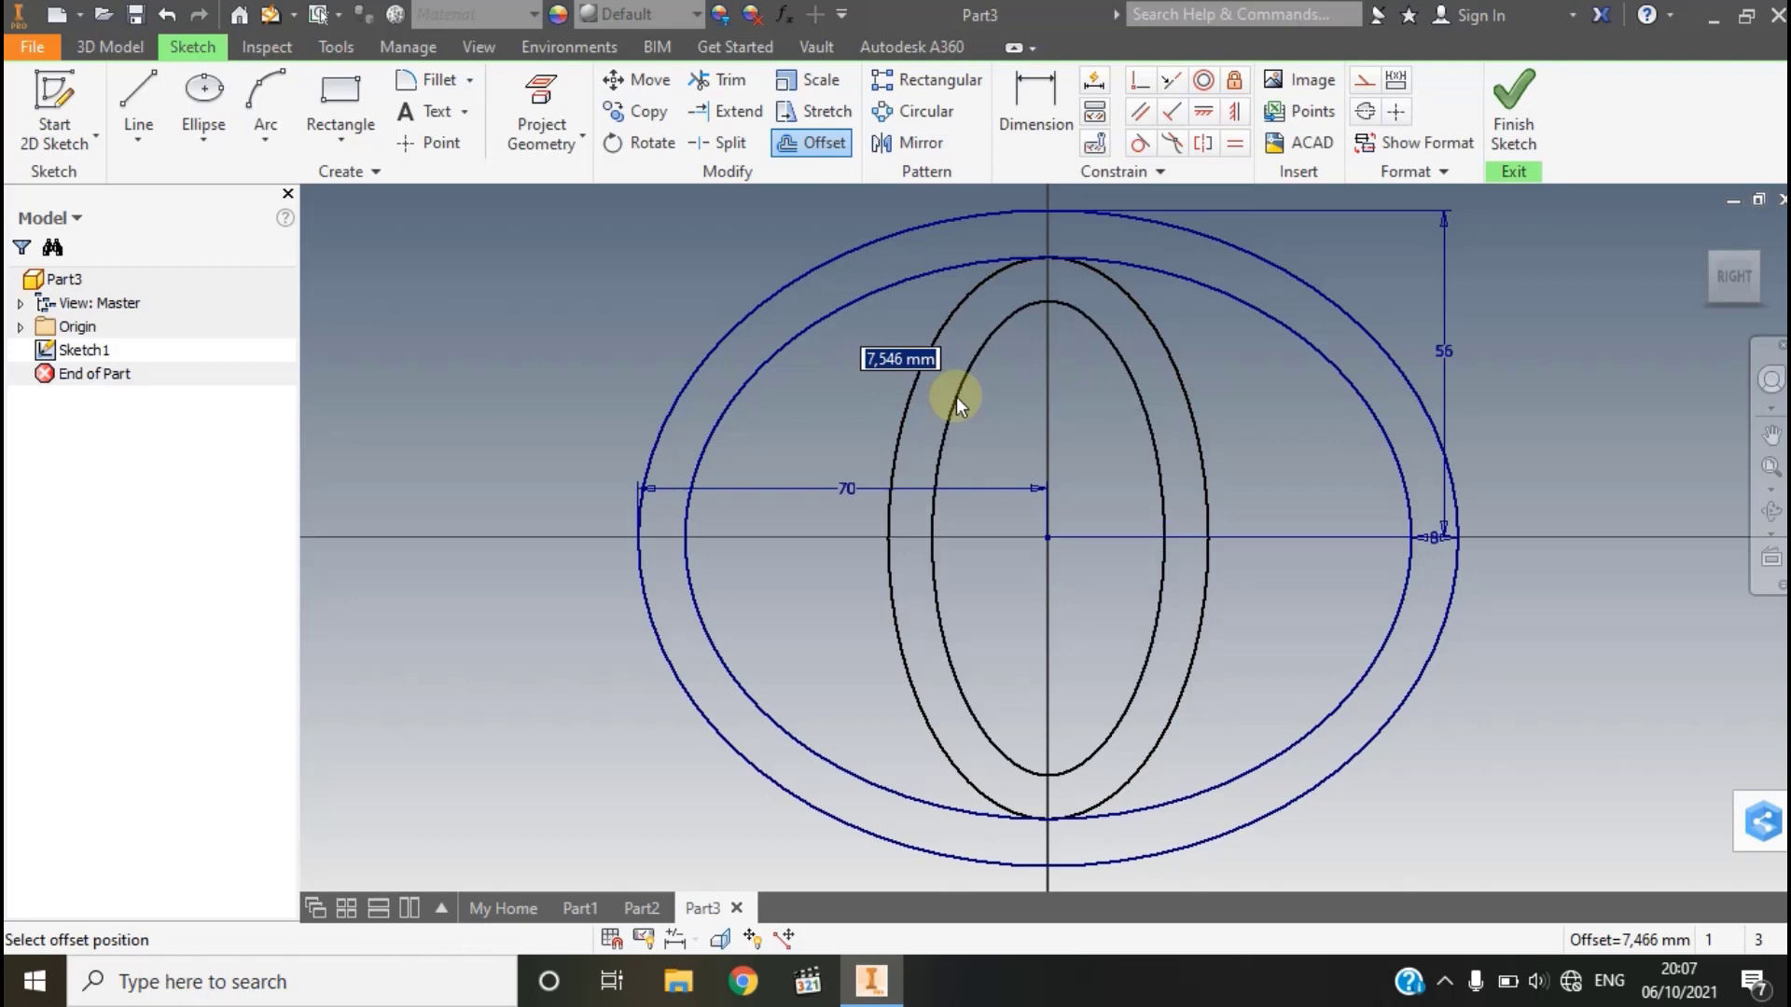
type("8")
key("Return")
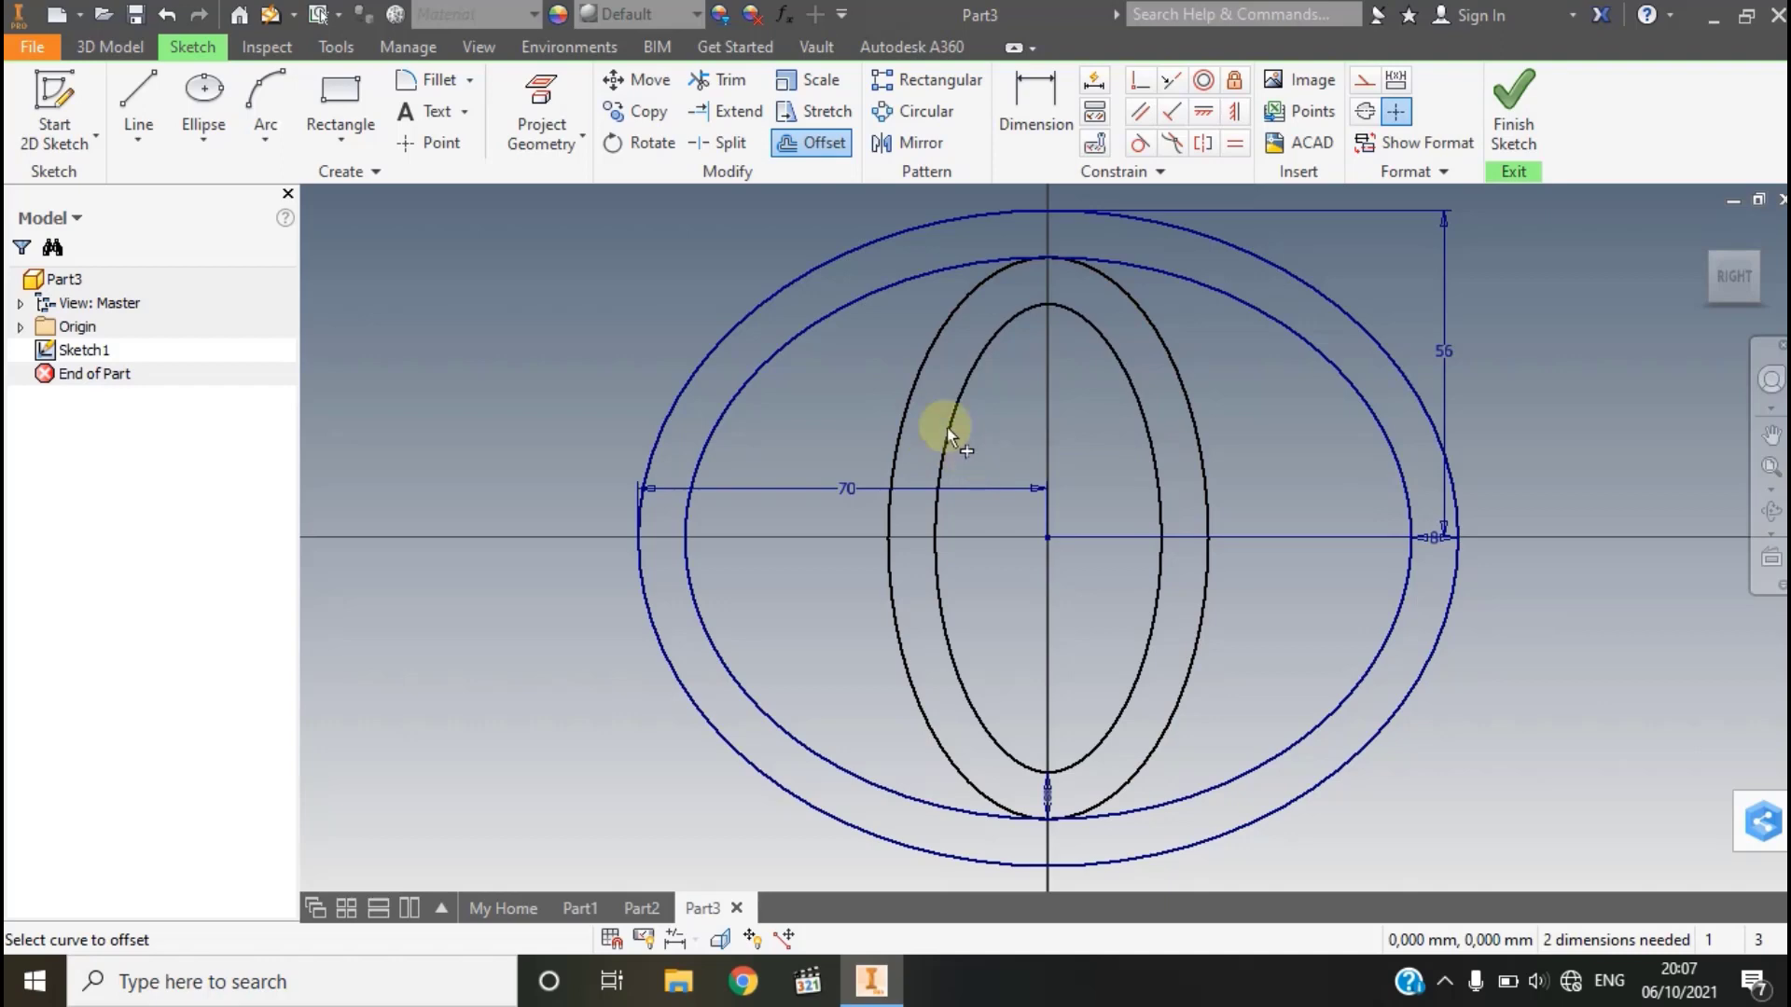
left_click(195, 103)
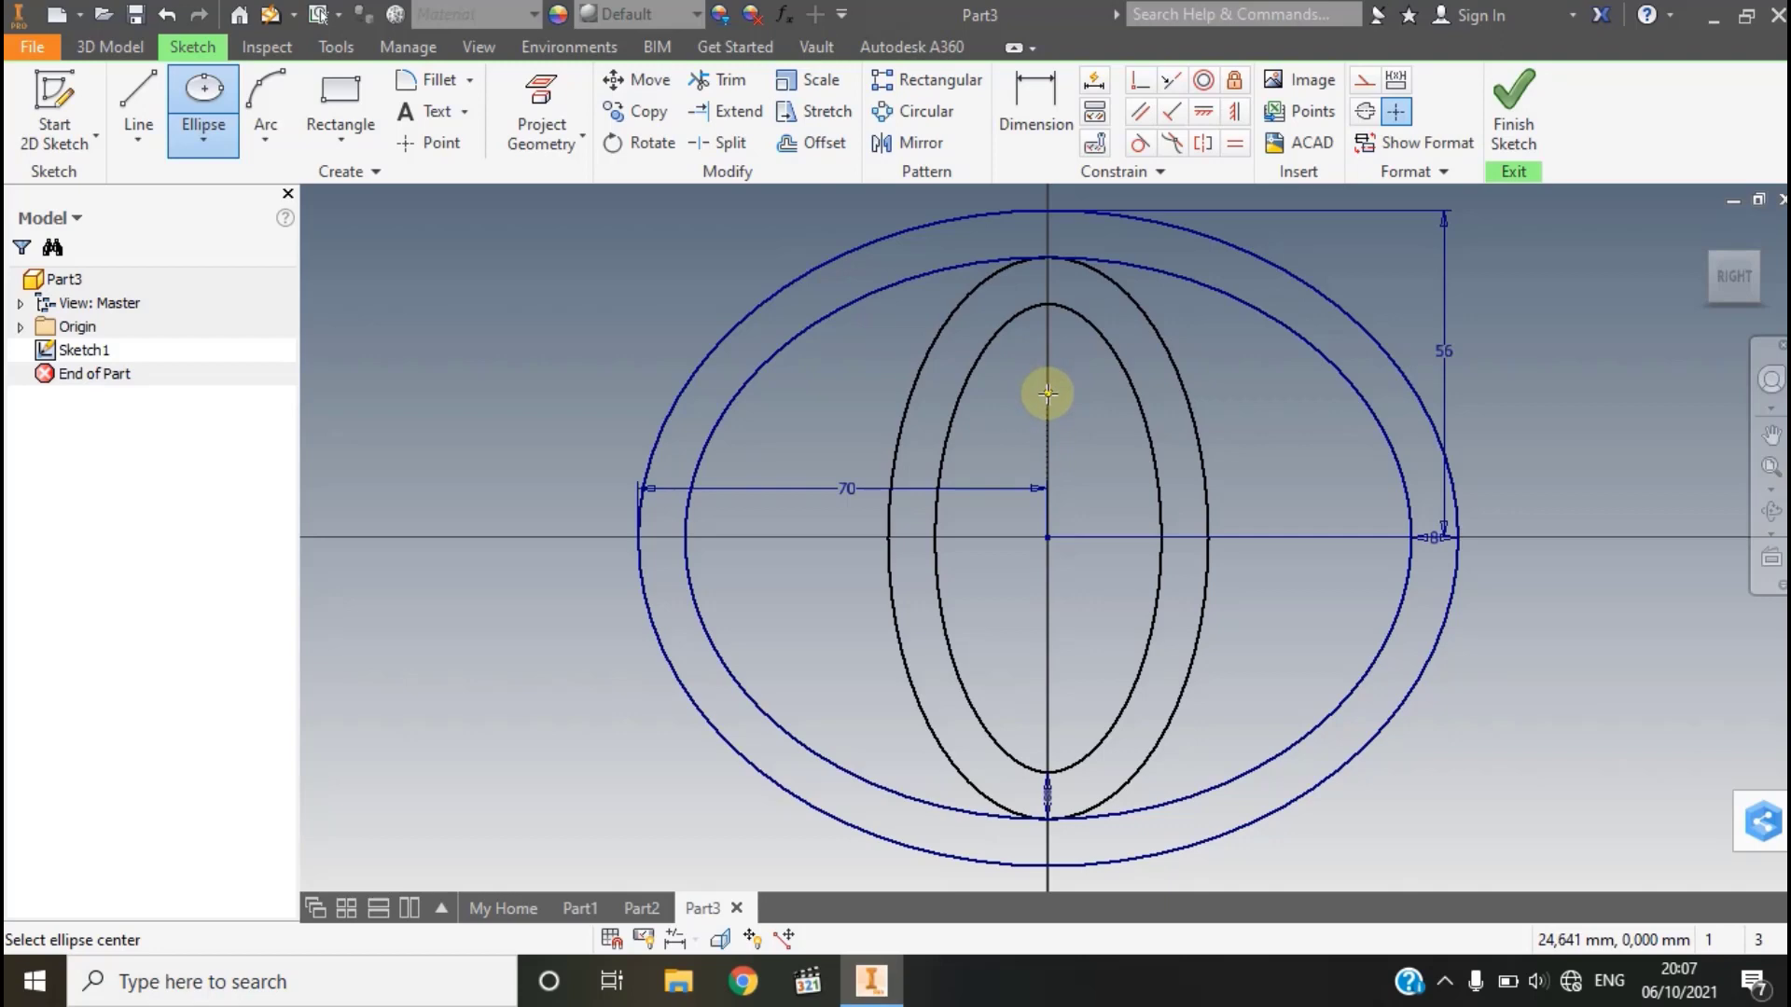
- Draw a wide ellipse centred above the origin, its top touching the outer ring's top
left_click(1047, 393)
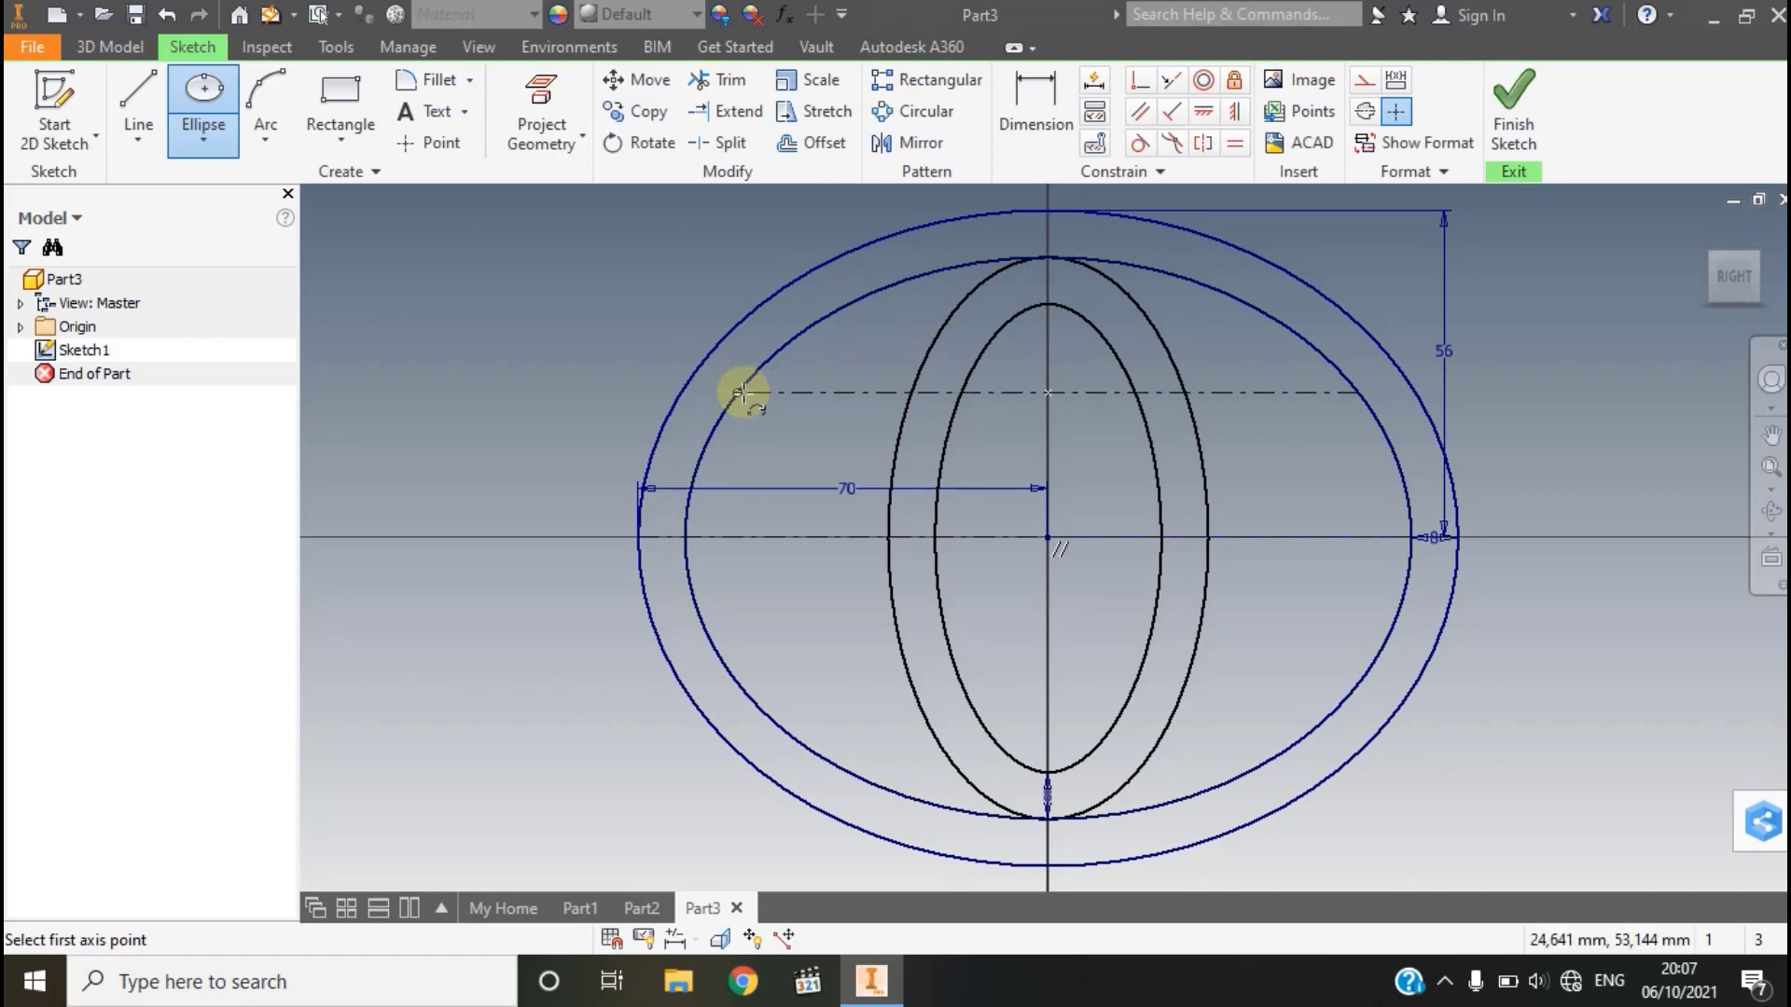
left_click(742, 391)
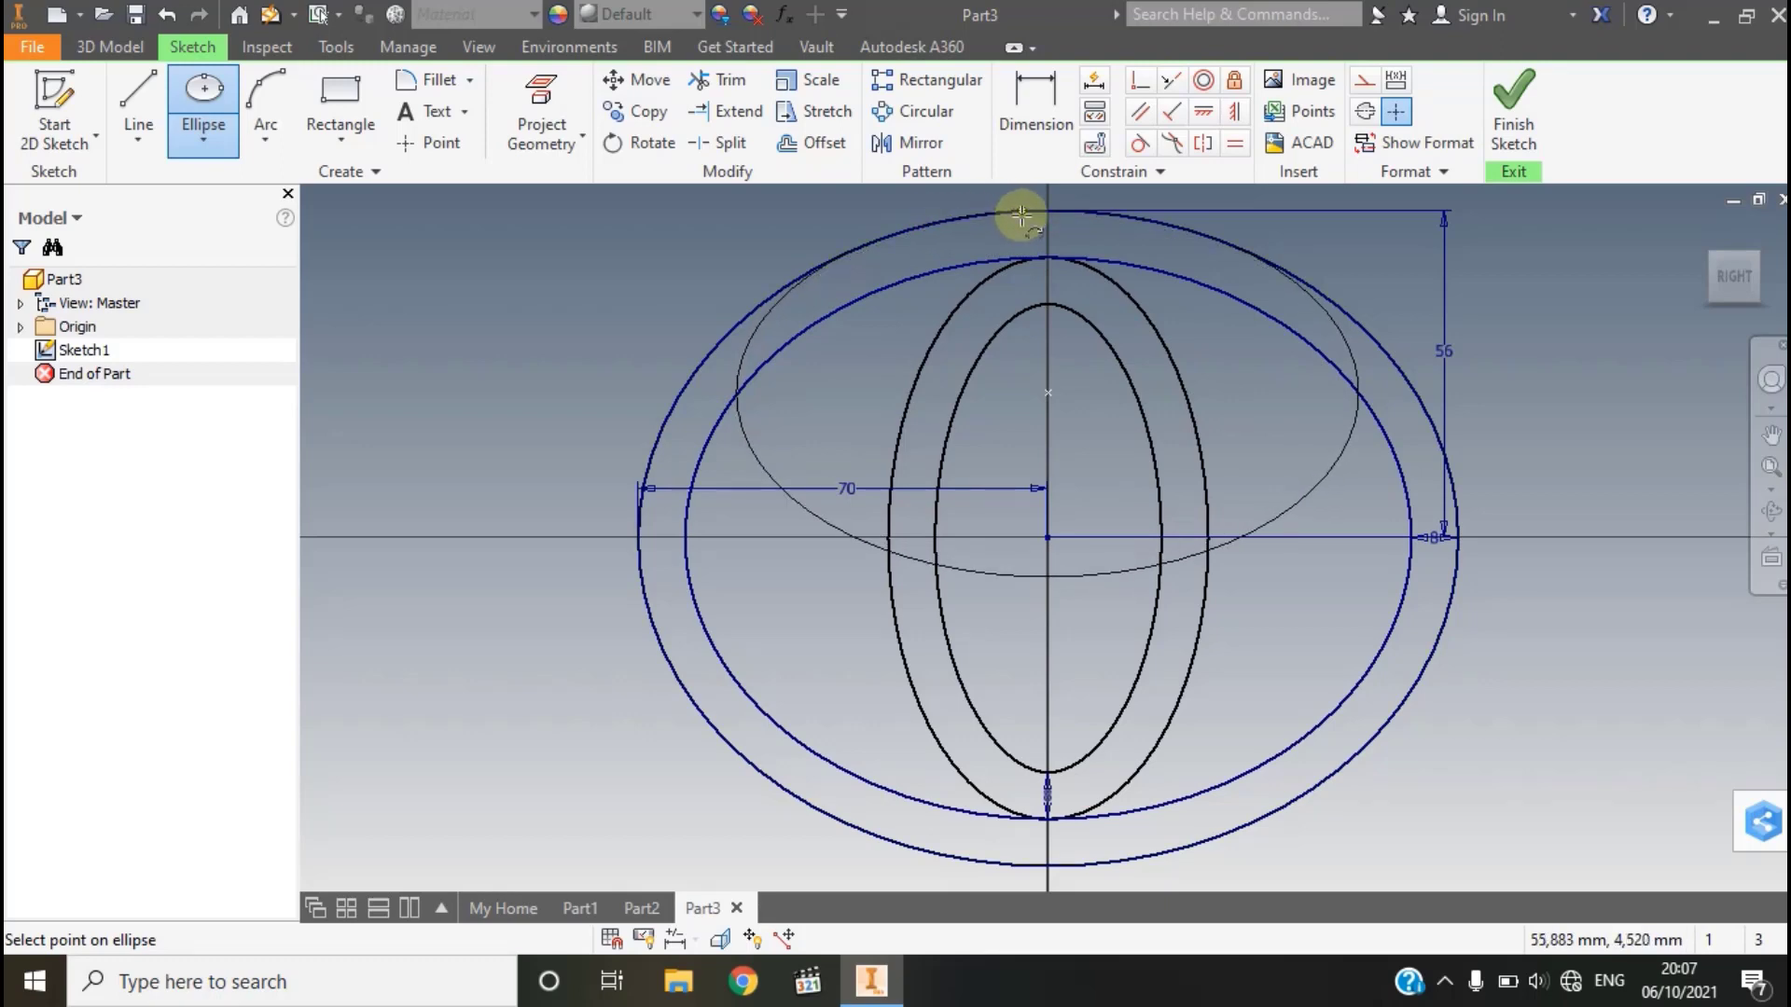
left_click(1022, 213)
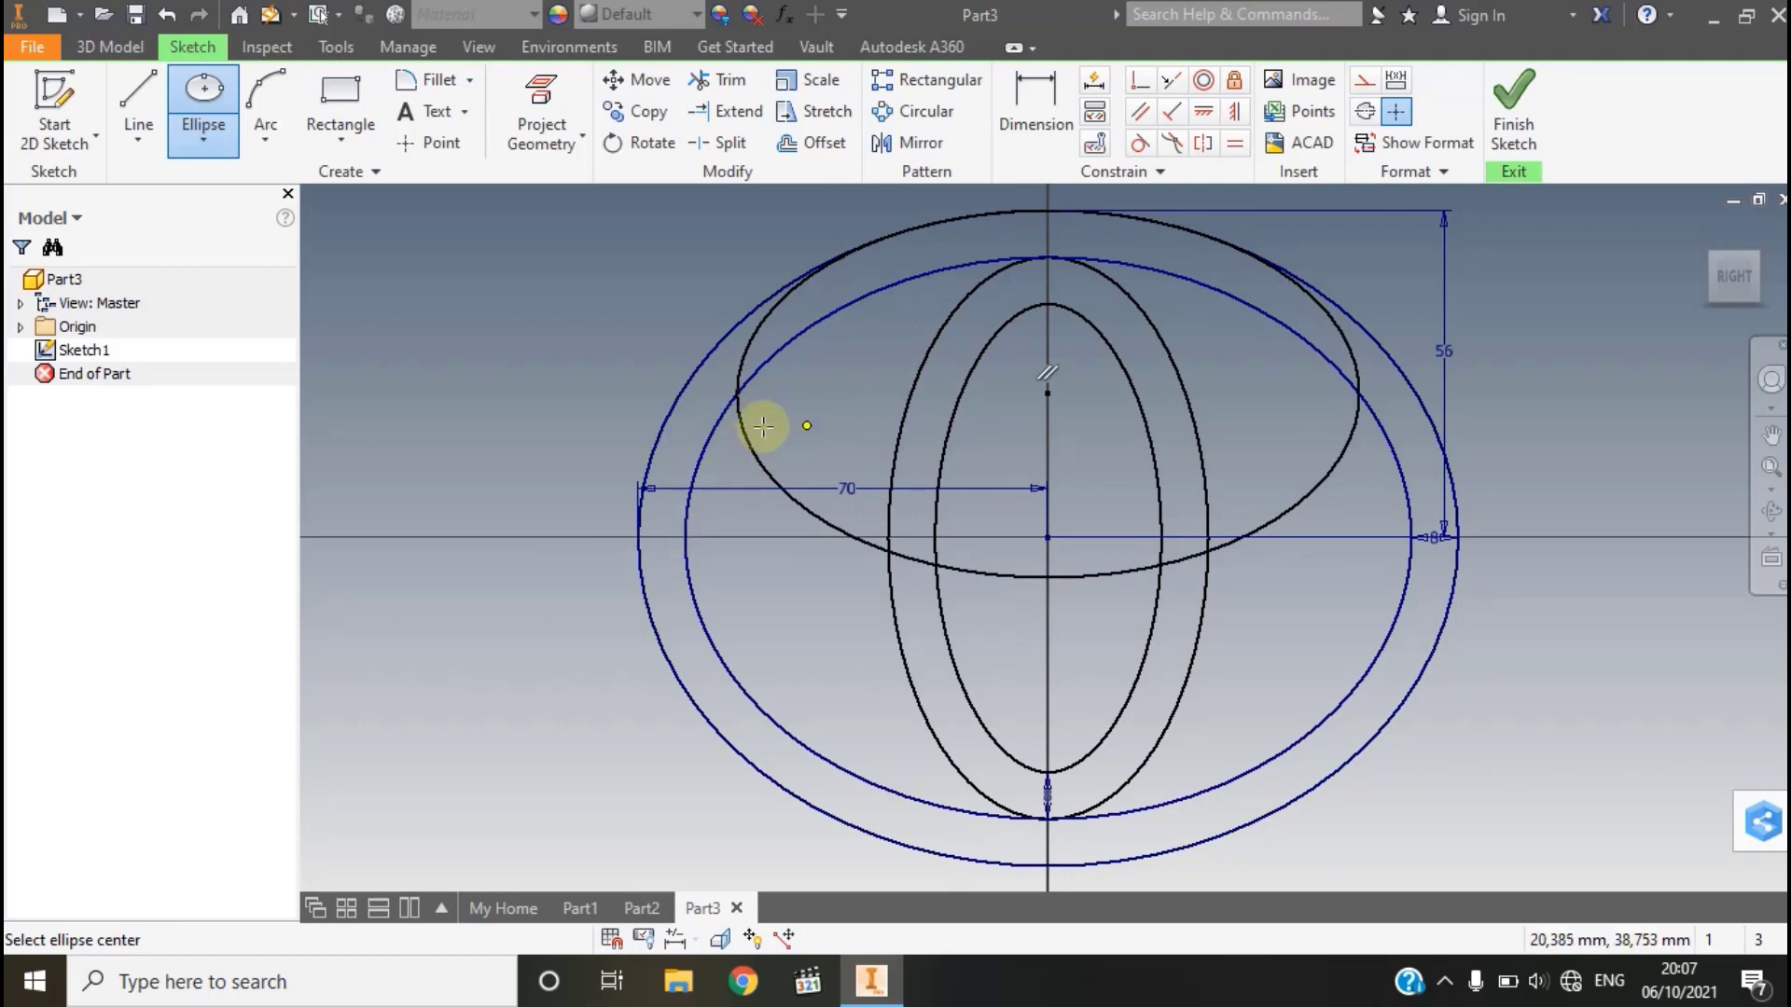
- Offset the upper horizontal ellipse 8 mm inward and finish the sketch
left_click(811, 144)
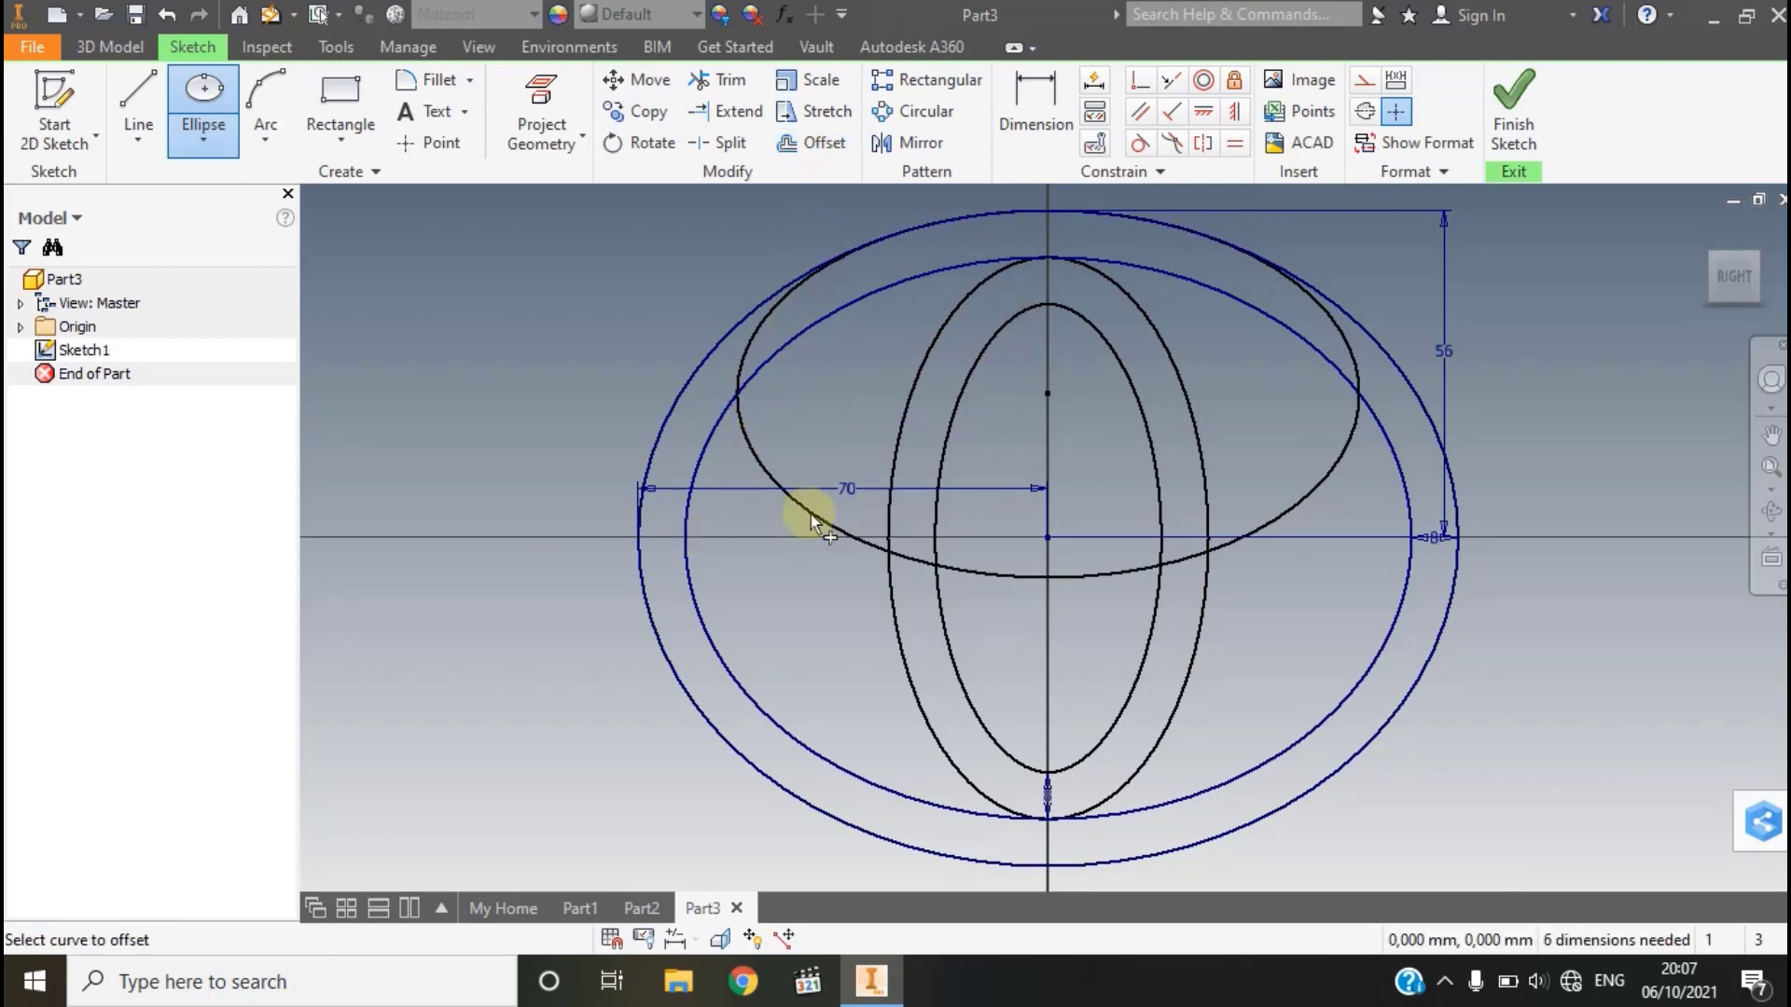
left_click(780, 482)
type("8")
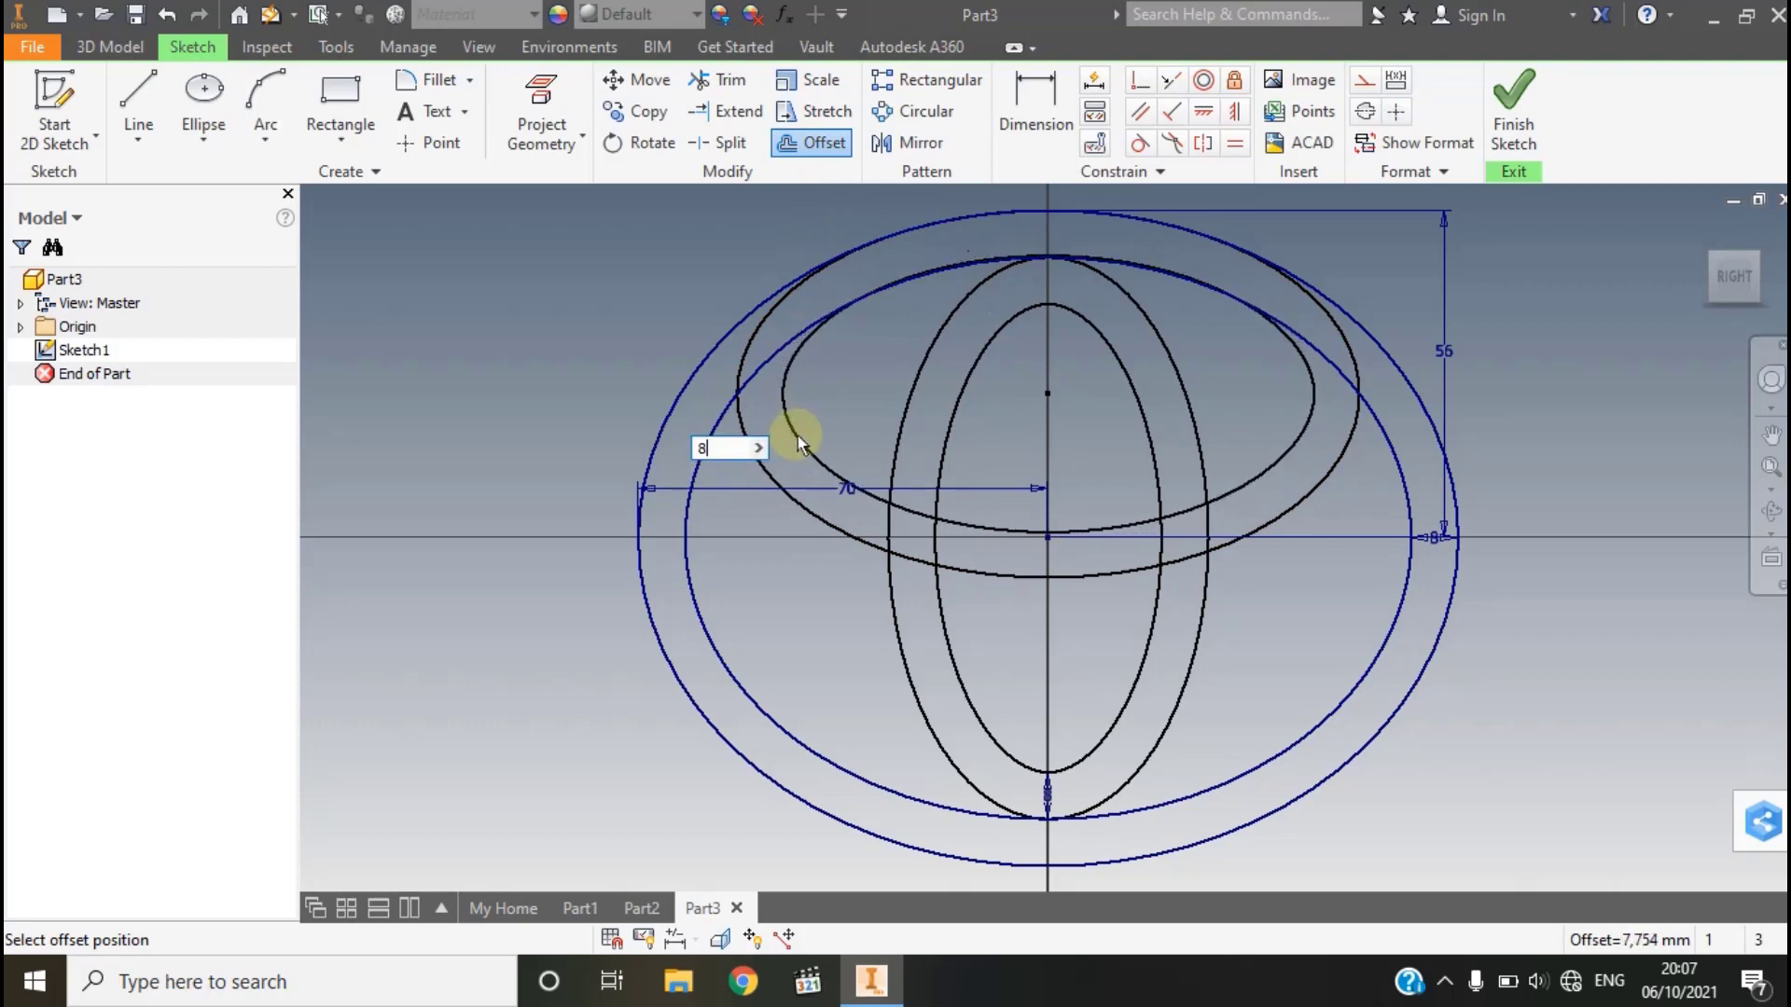
key("Return")
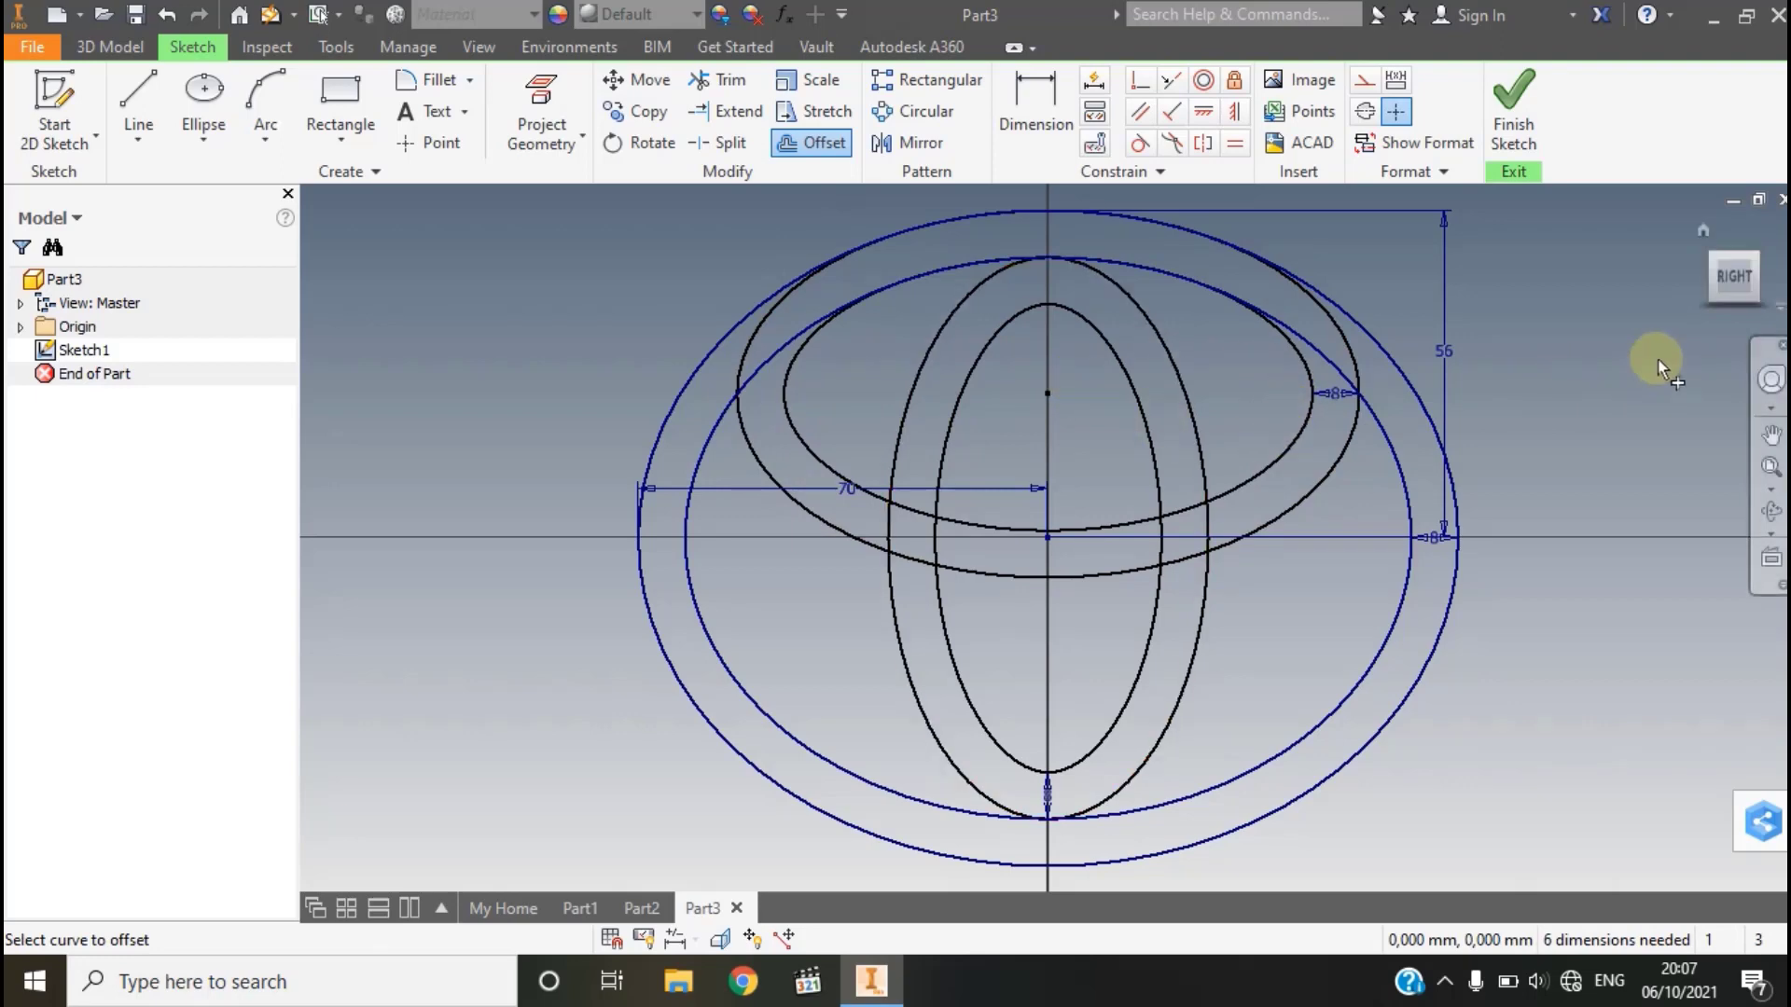
left_click(1502, 120)
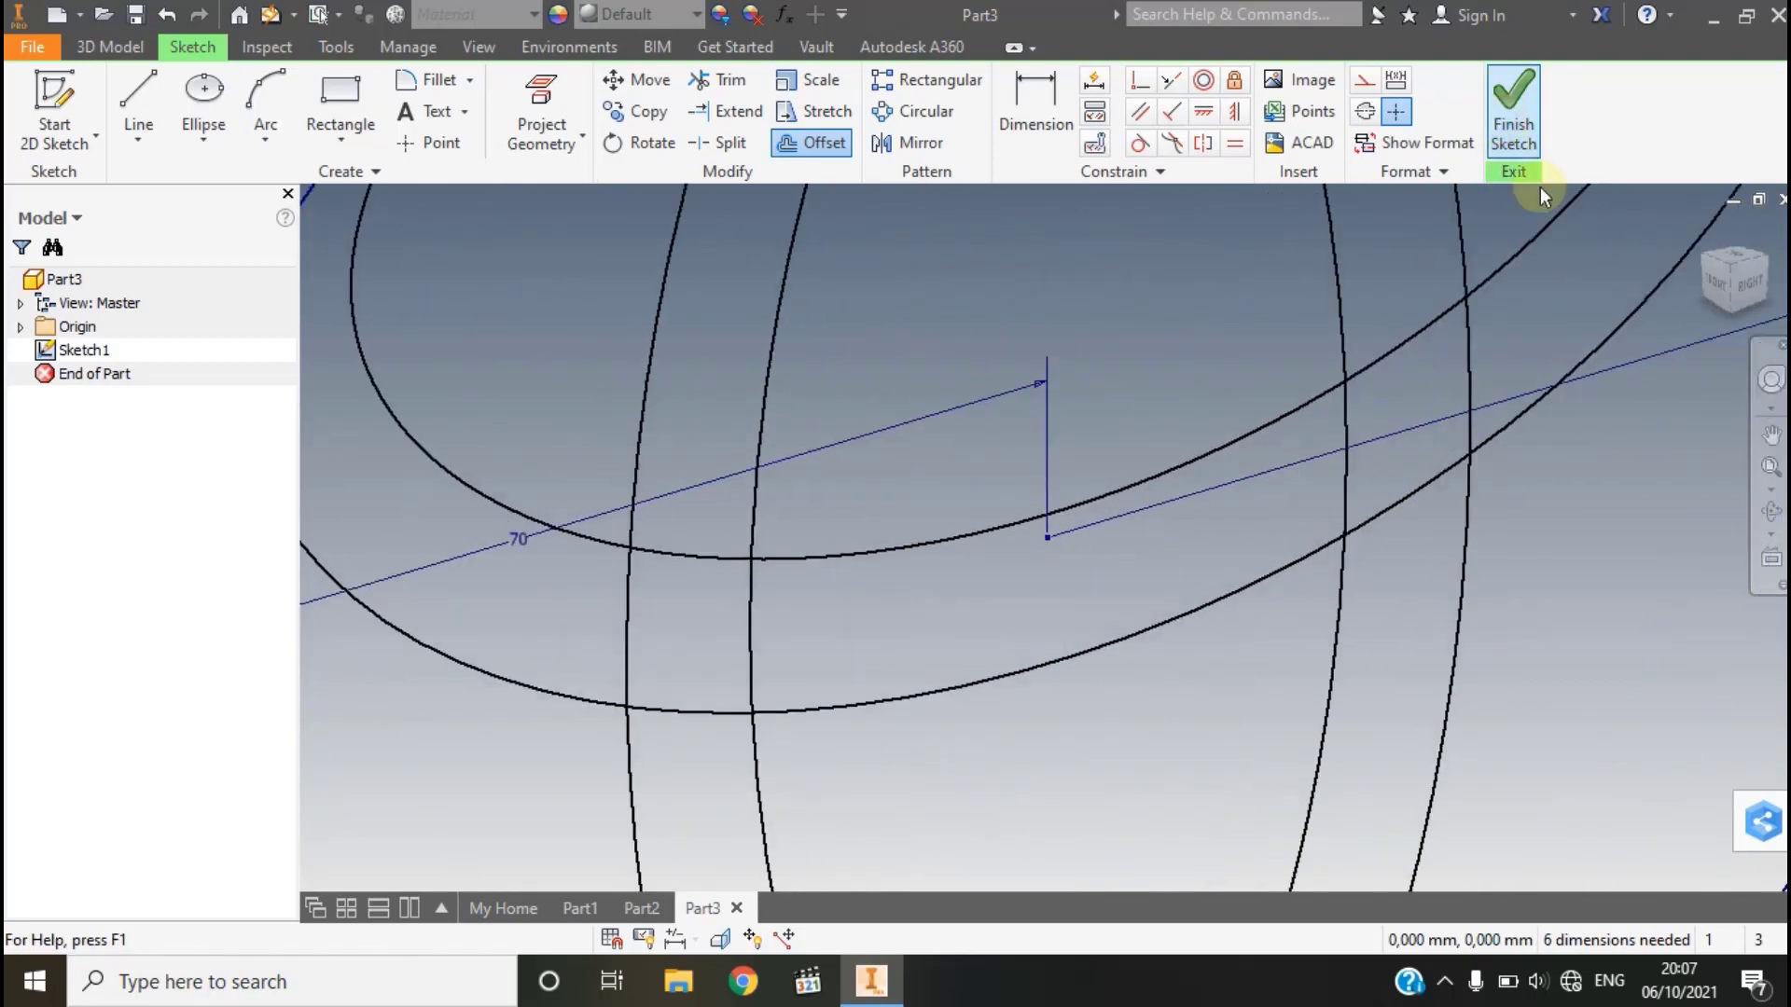
- Extrude the outer, vertical and horizontal ring profiles 10 mm into Extrusion1
left_click(565, 397)
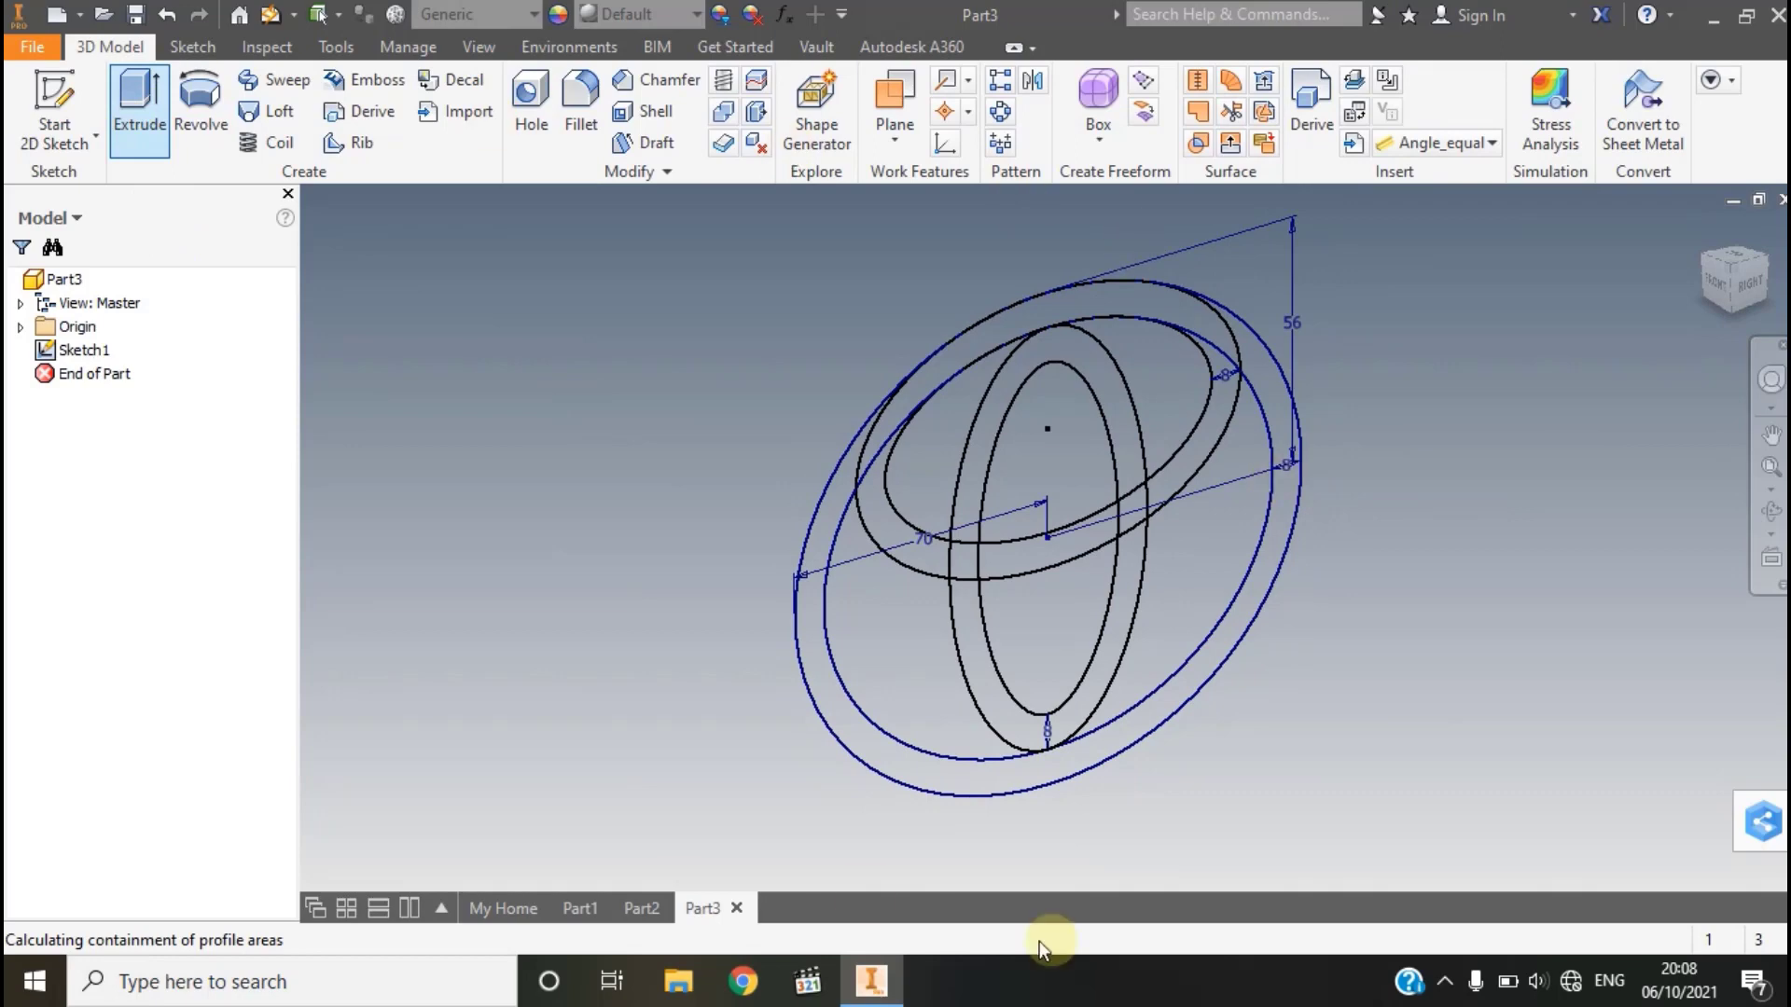
left_click(879, 771)
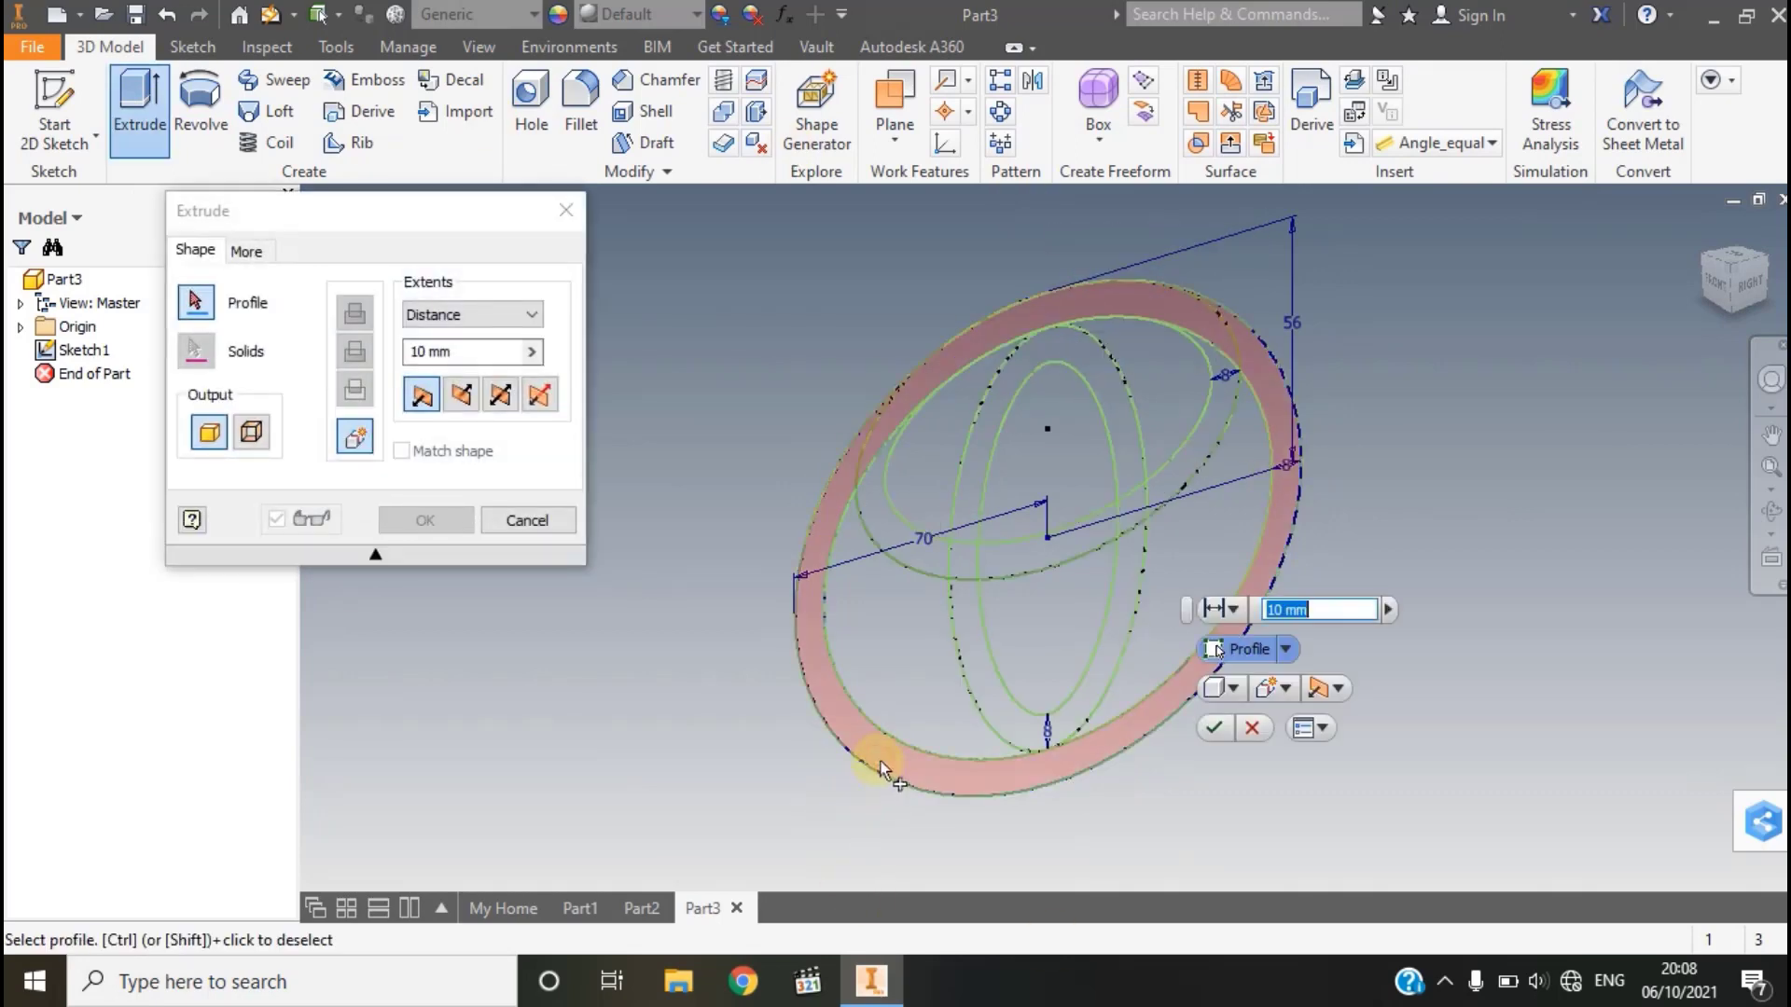
left_click(978, 659)
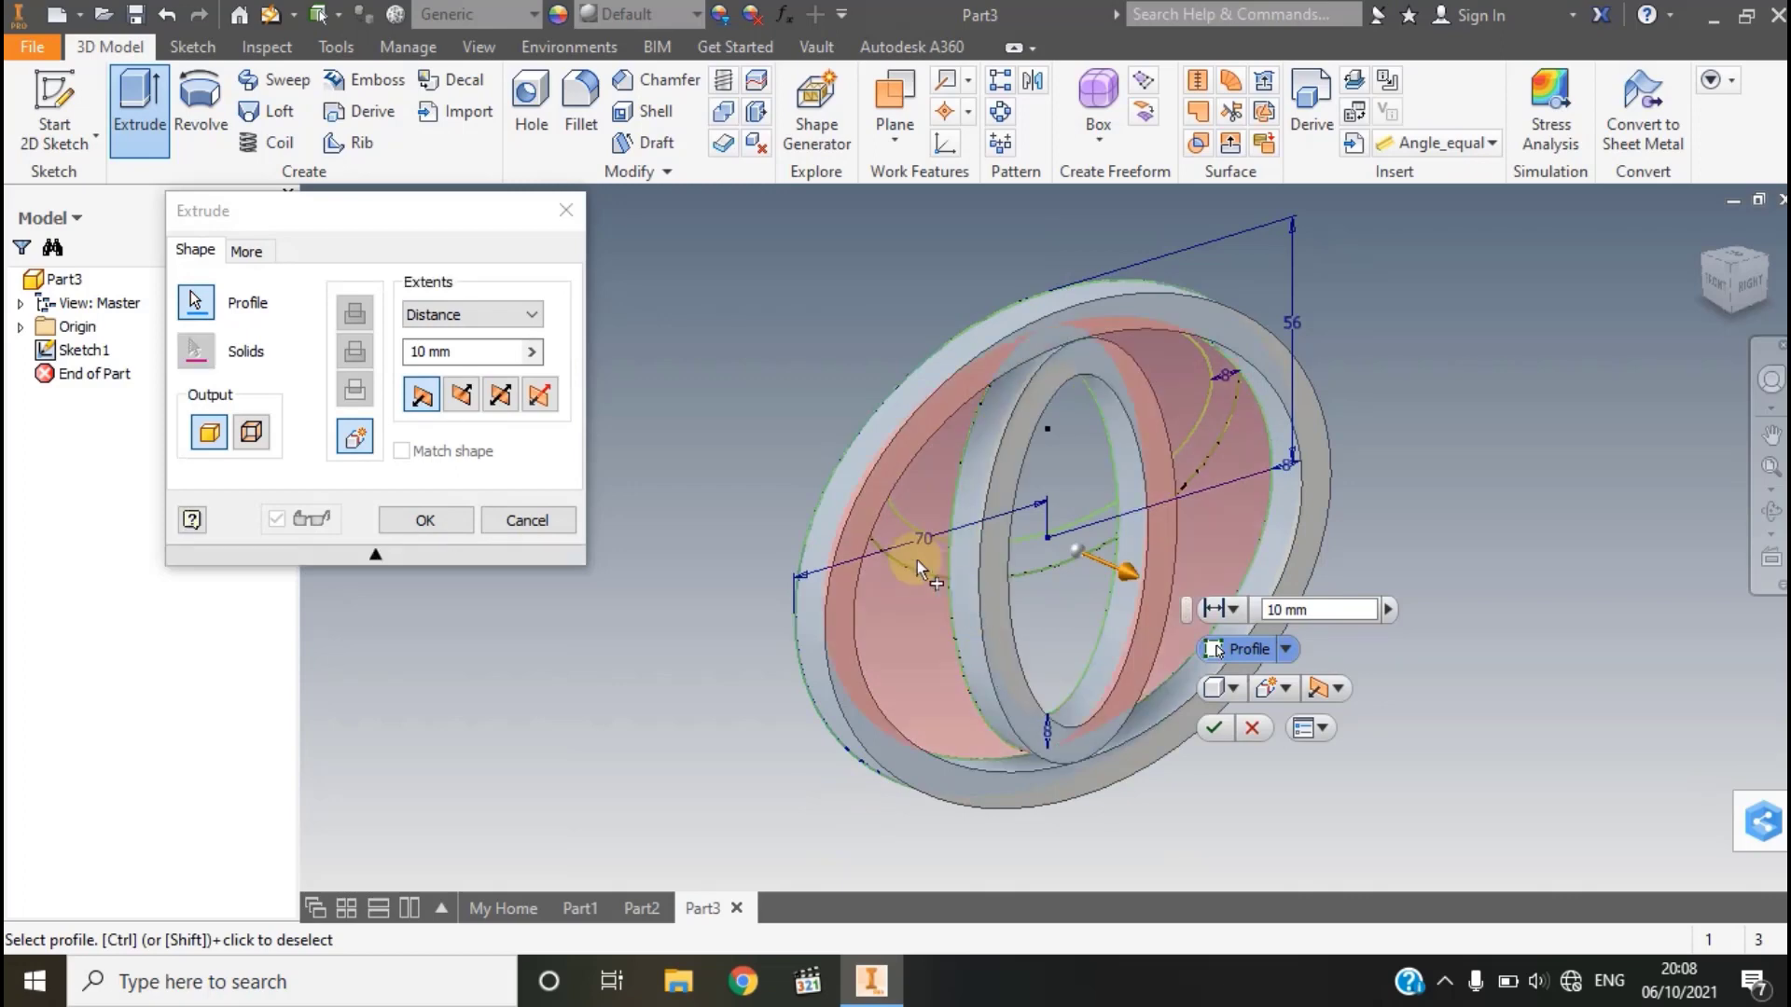
left_click(1070, 546)
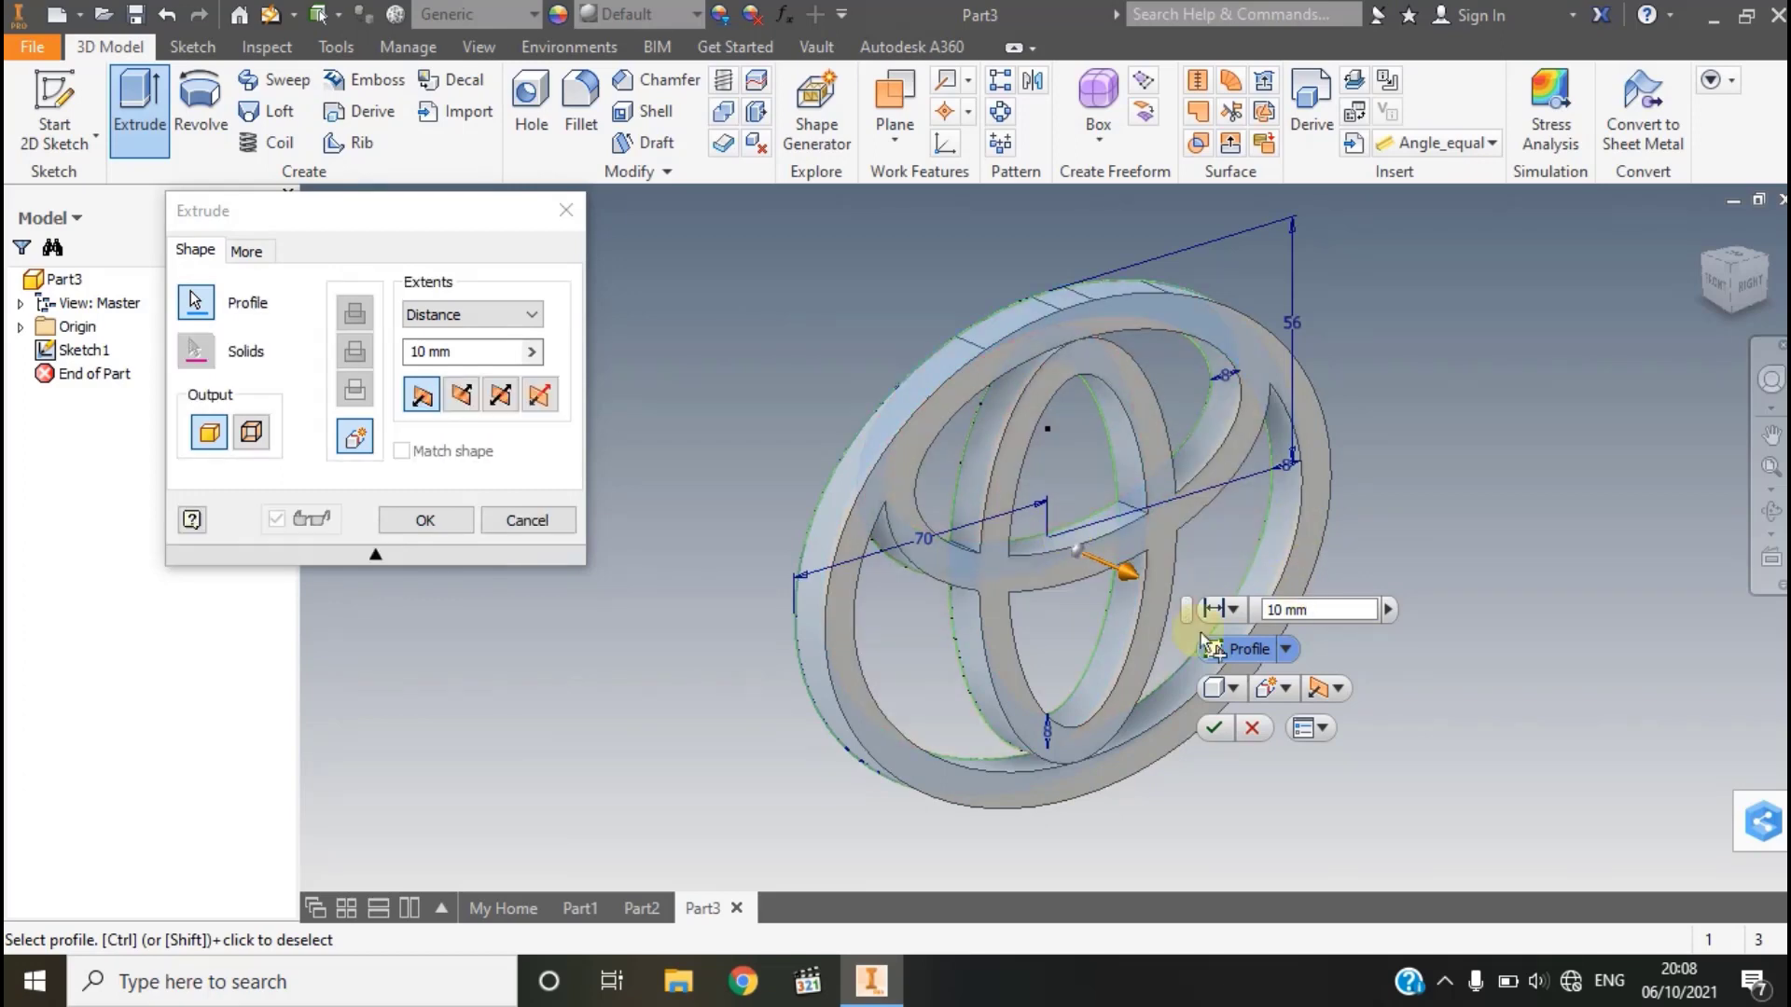
left_click(440, 520)
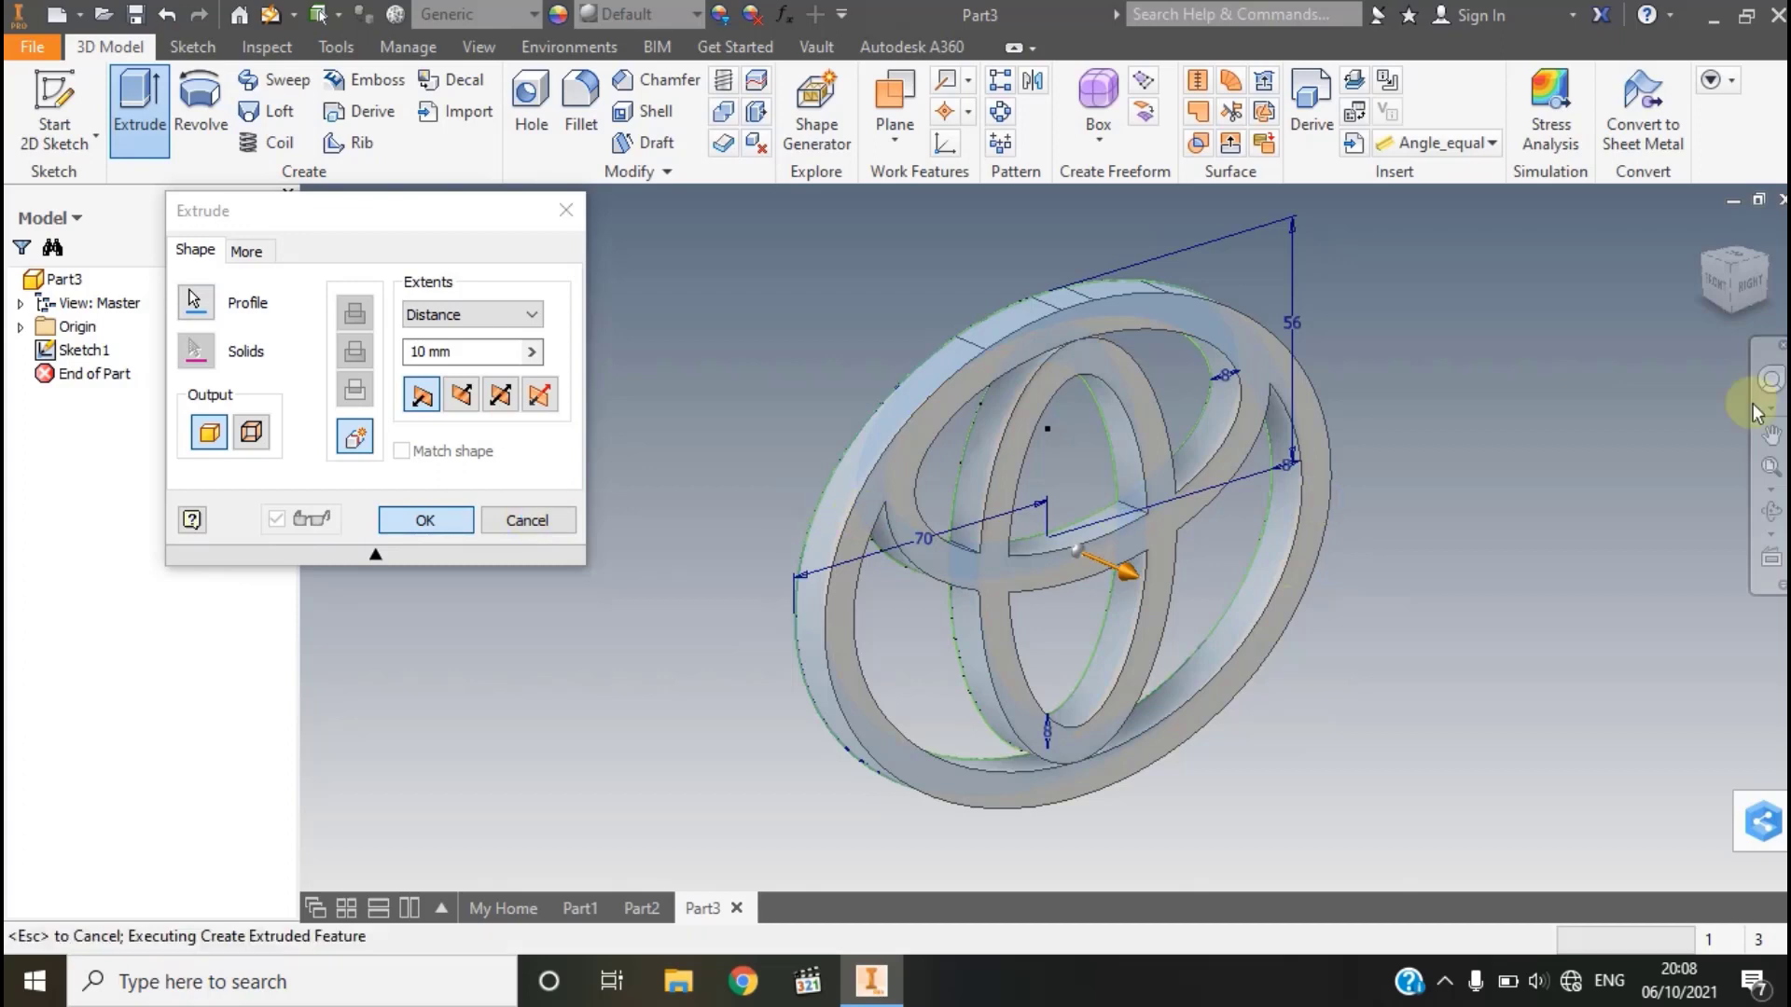
left_click(1765, 266)
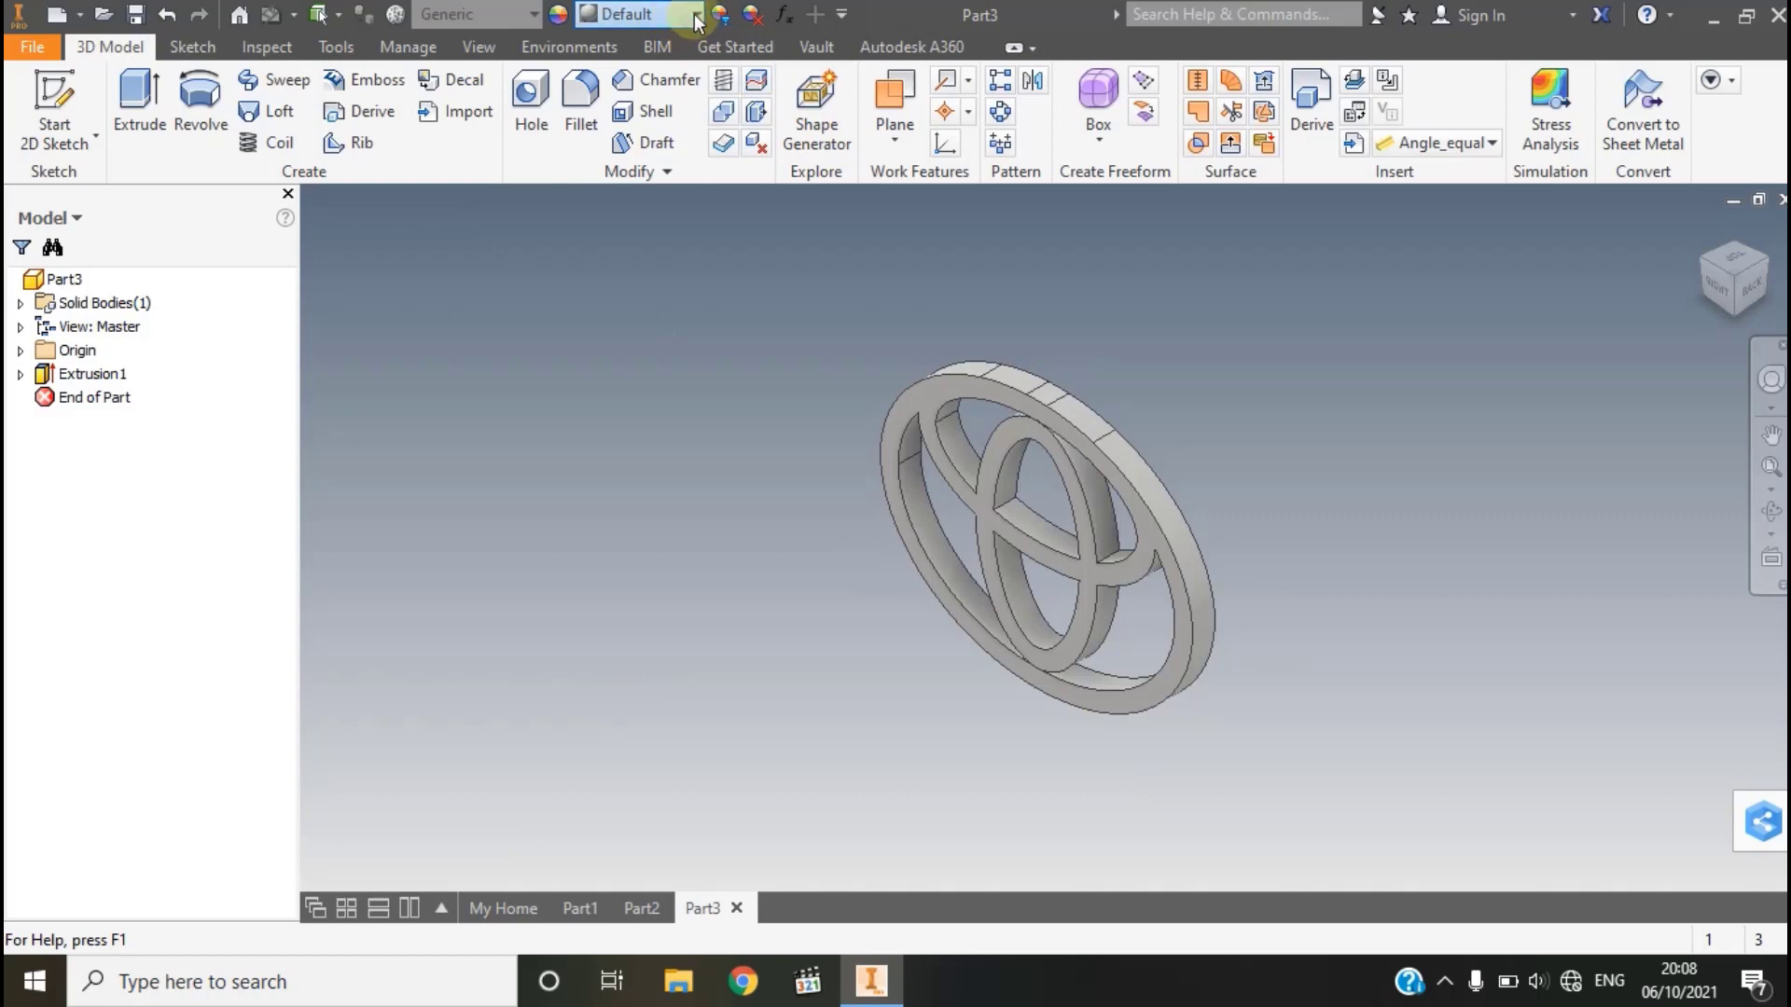
- Apply the Steel - Polished appearance to the emblem from the Quick Access Toolbar list
left_click(694, 14)
scroll(666, 280, "down", 1)
scroll(666, 280, "down", 3)
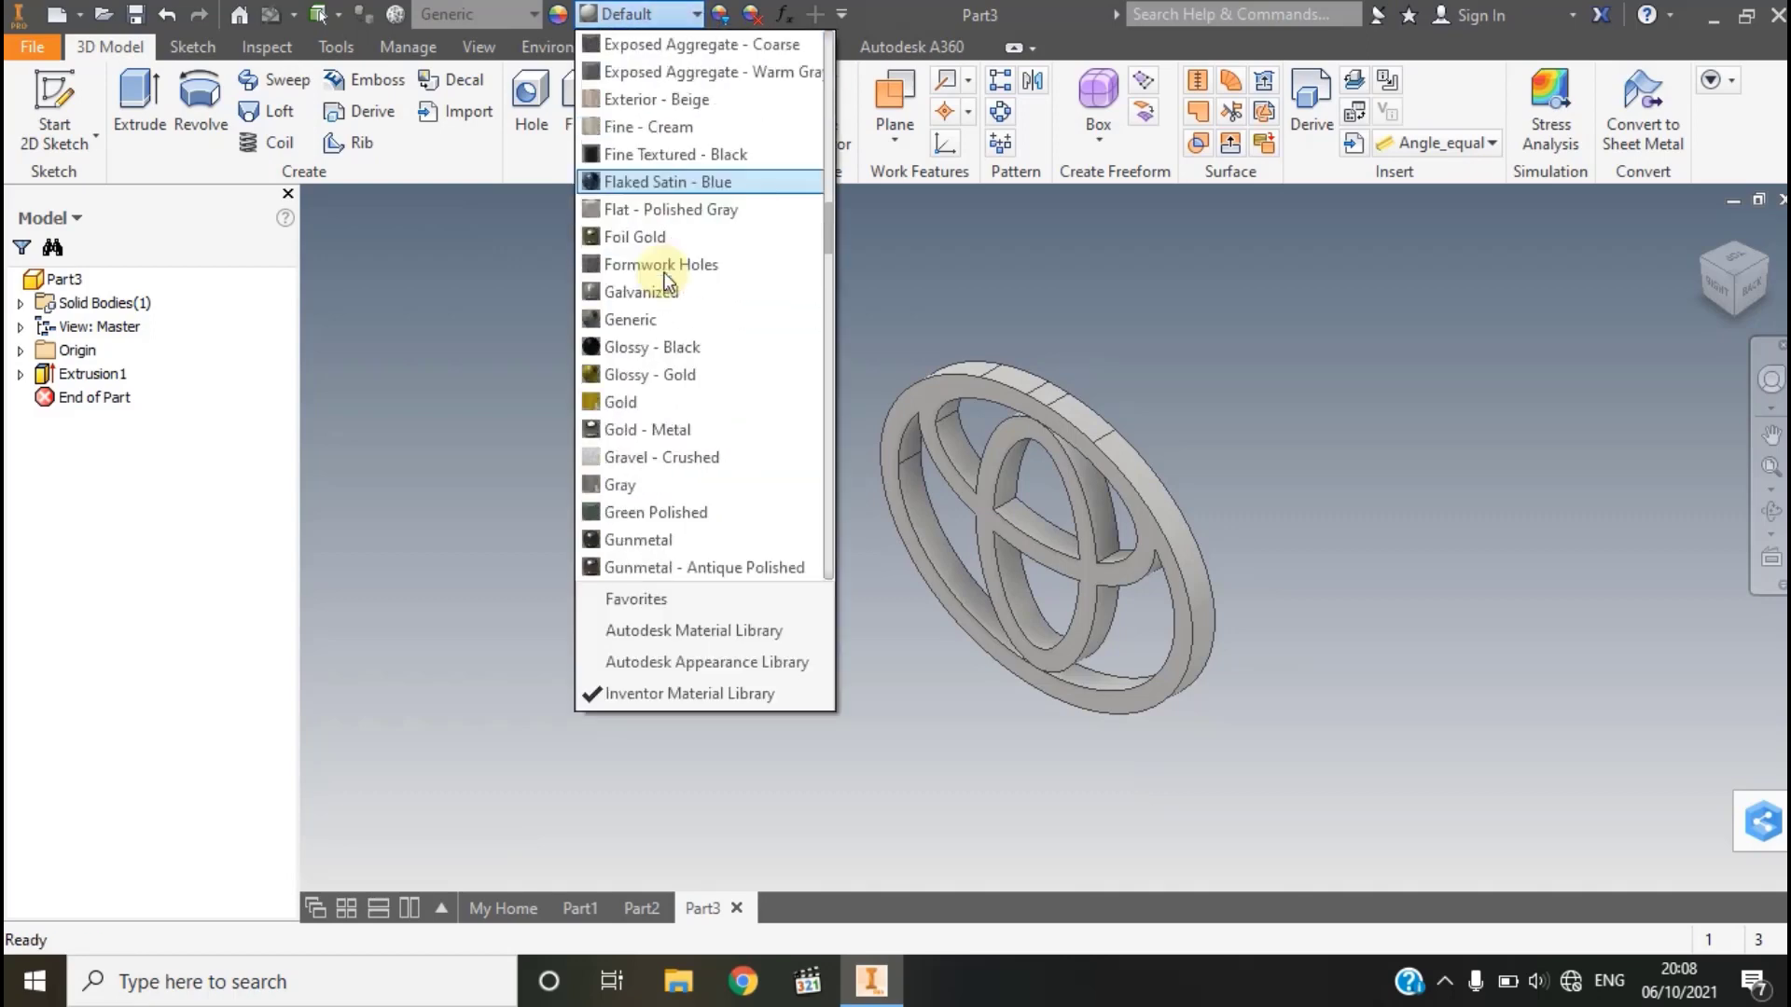
scroll(664, 284, "down", 4)
scroll(664, 283, "down", 8)
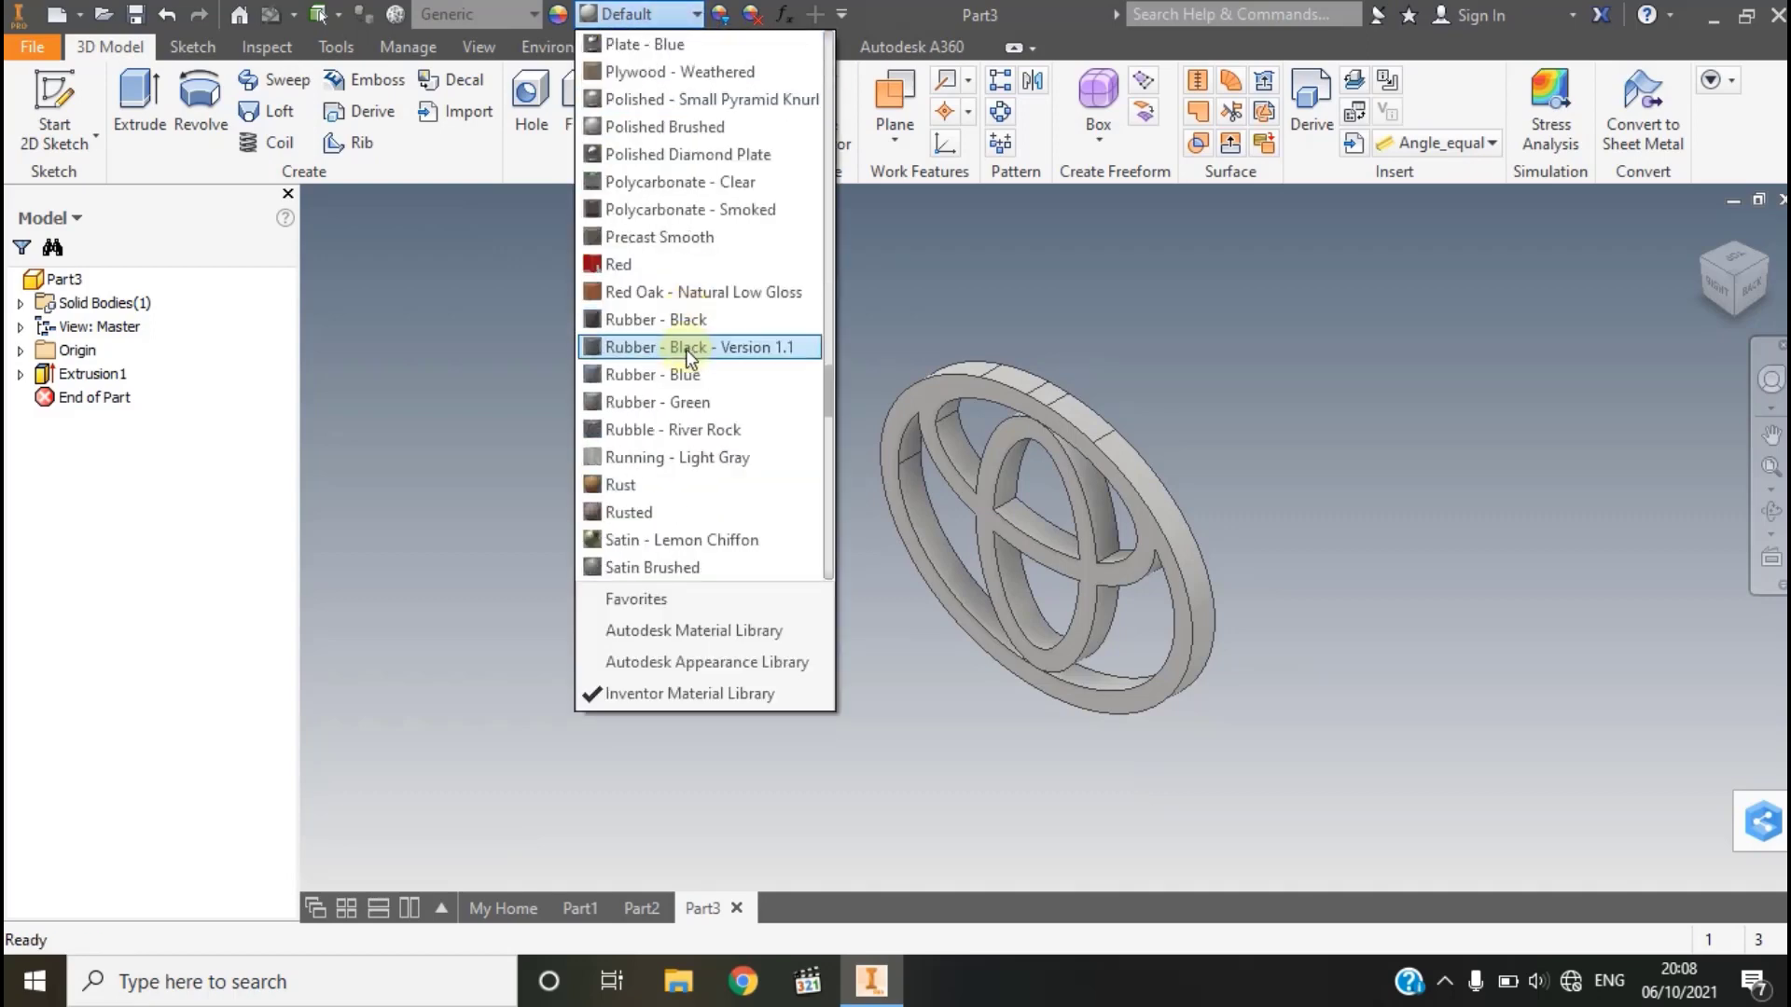
scroll(686, 349, "down", 1)
scroll(679, 356, "down", 5)
scroll(675, 361, "down", 3)
scroll(675, 362, "down", 2)
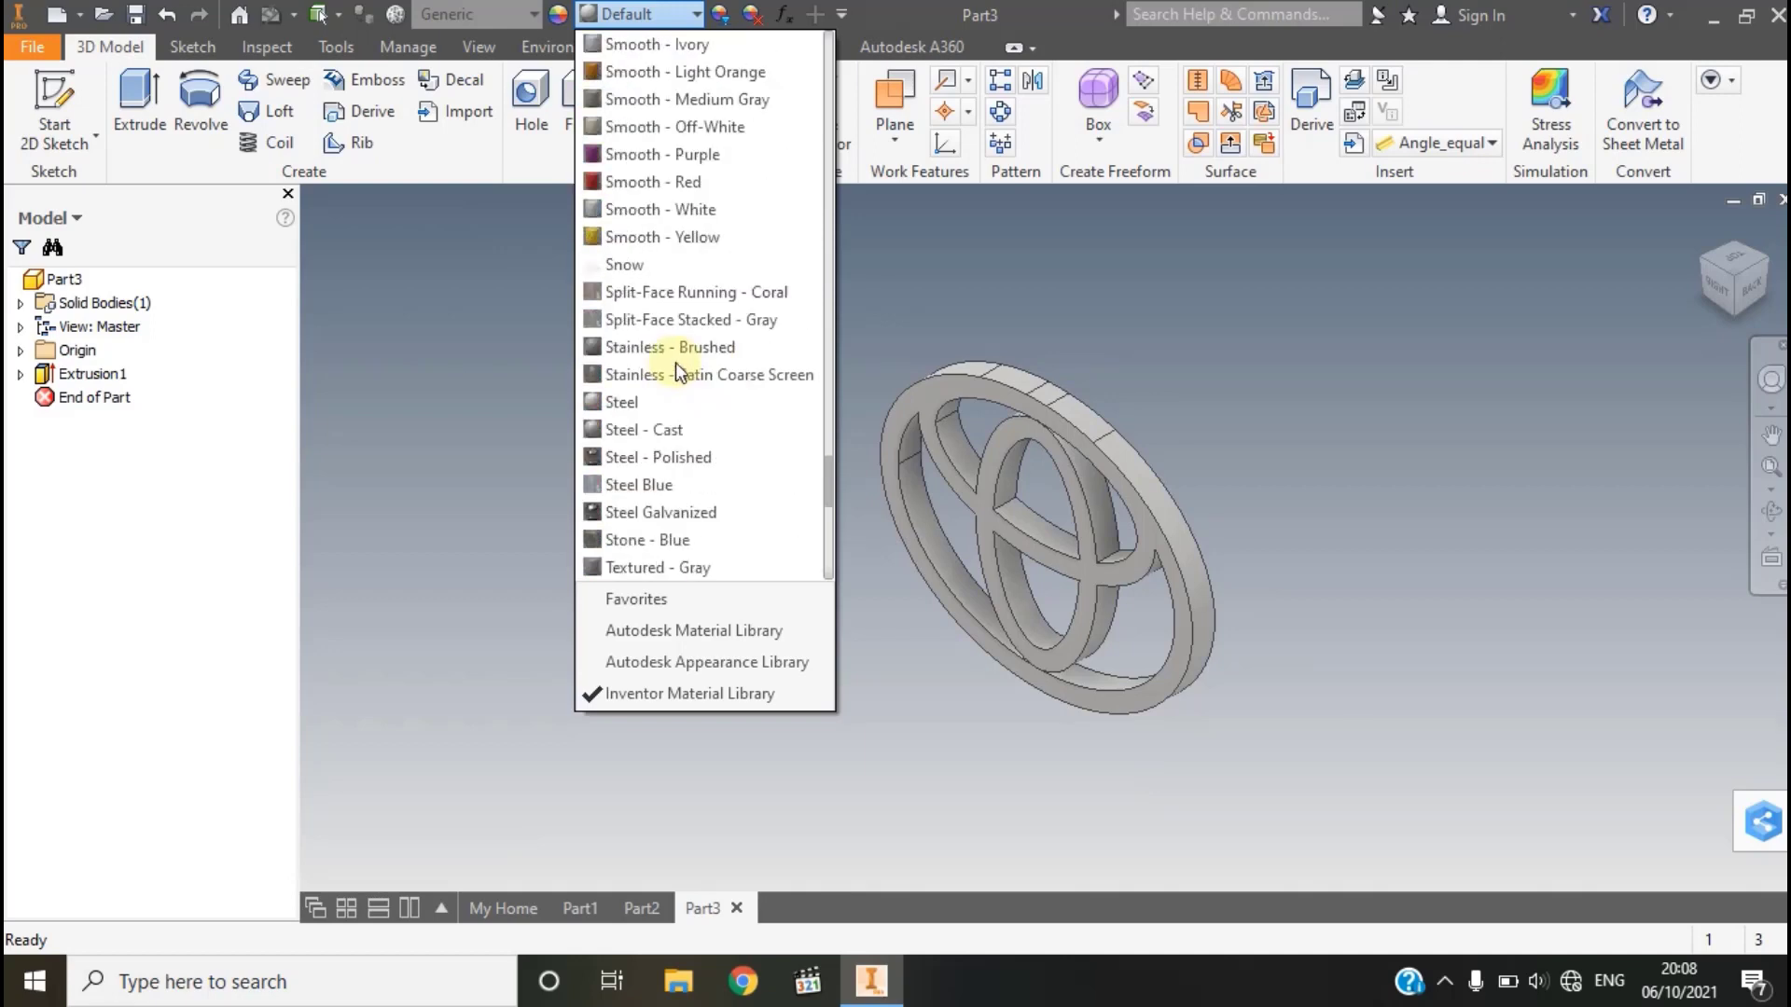
left_click(699, 458)
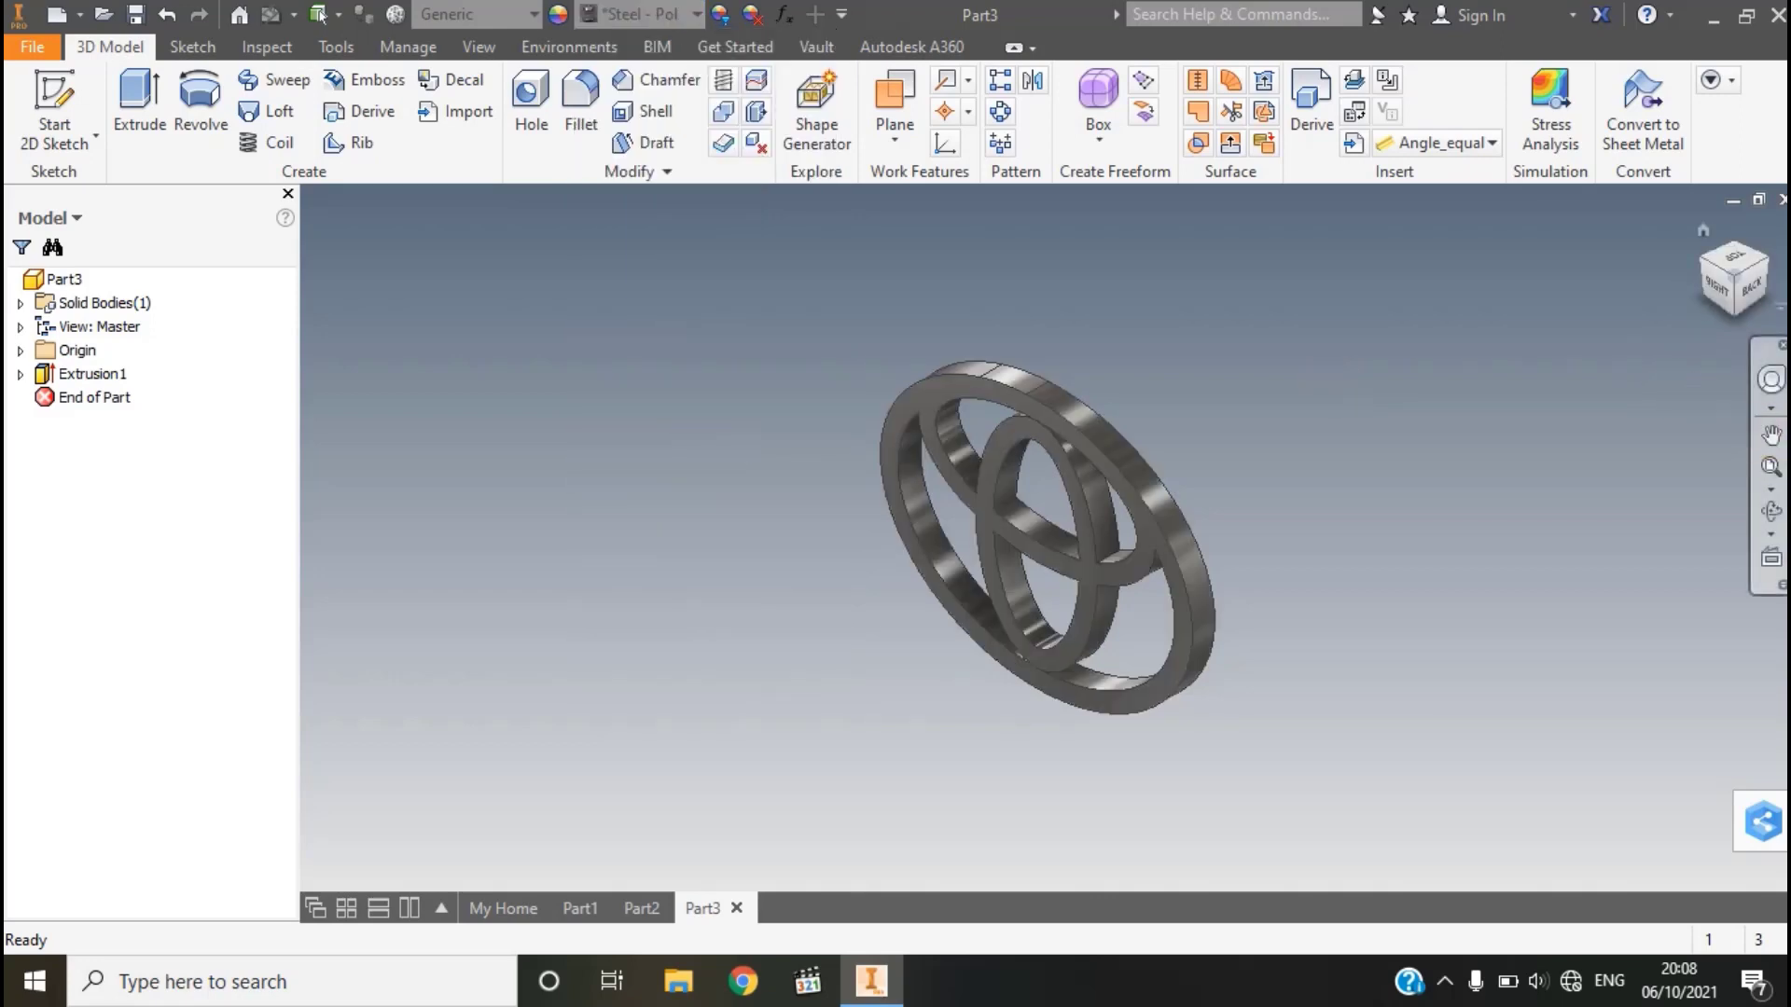
left_click(1777, 474)
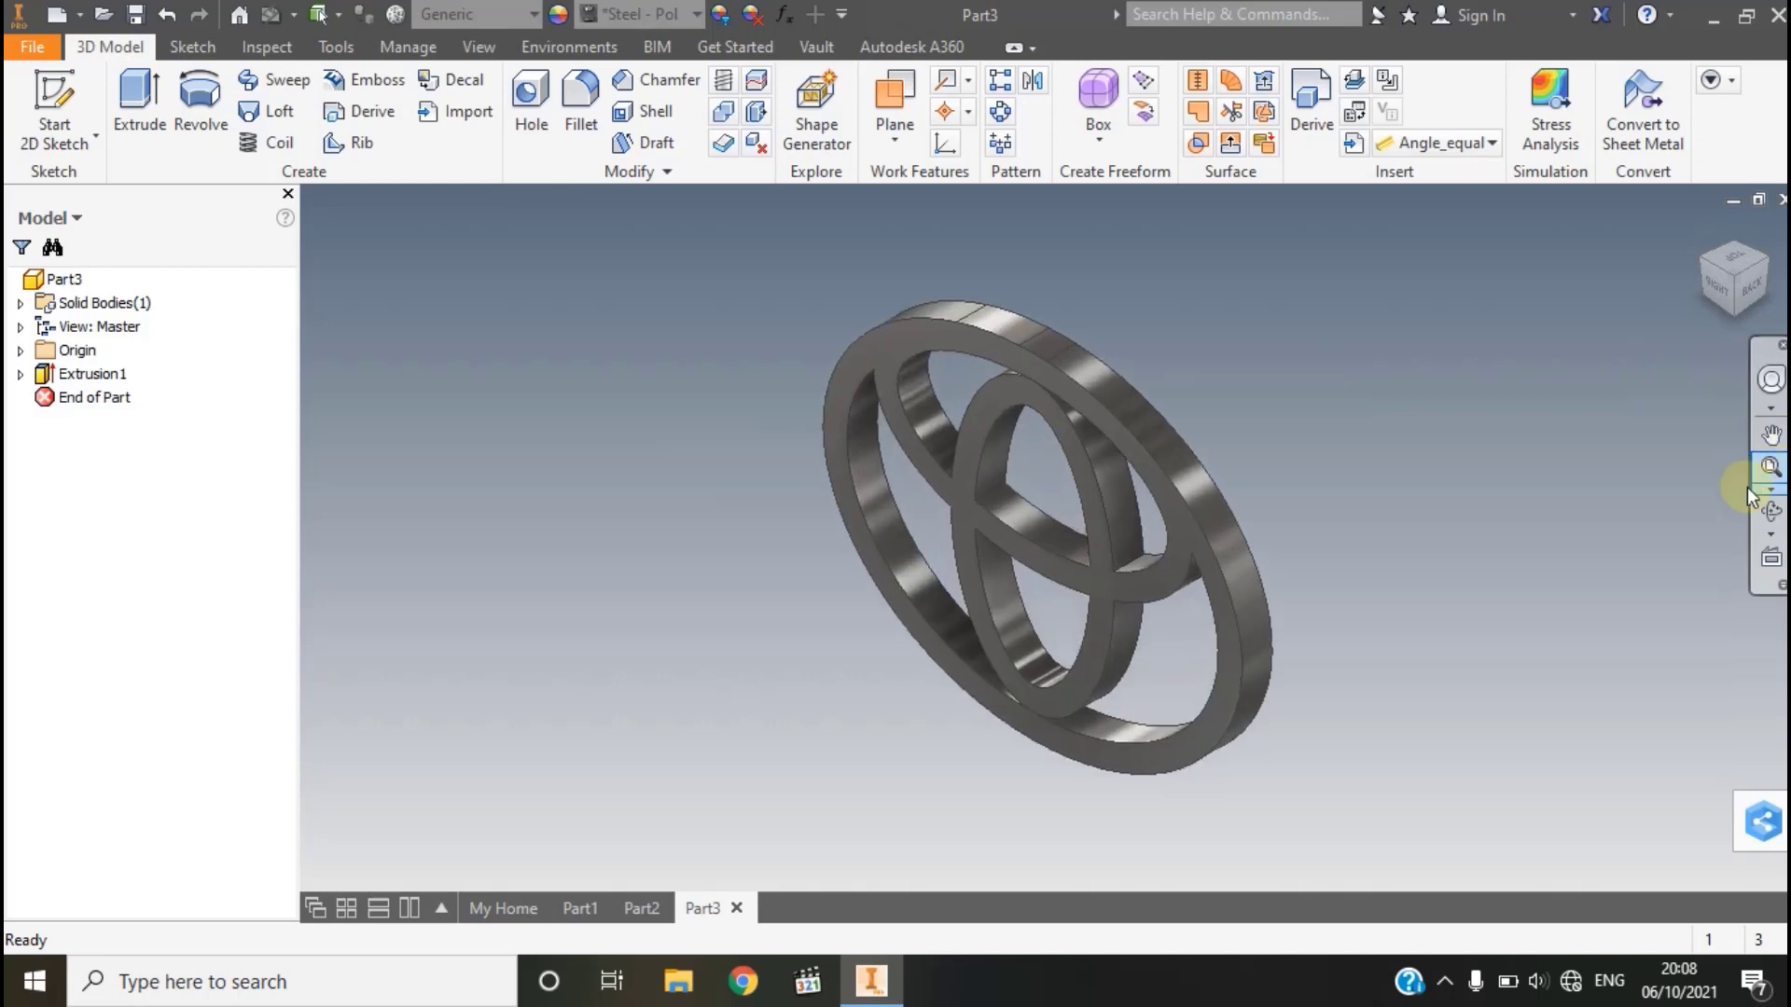
mouse_move(1015, 507)
left_mouse_down()
mouse_move(1063, 372)
mouse_move(924, 352)
mouse_move(753, 254)
mouse_move(927, 448)
mouse_move(1238, 429)
mouse_move(1346, 372)
mouse_move(1403, 372)
mouse_move(1315, 484)
mouse_move(1084, 505)
mouse_move(1044, 608)
mouse_move(855, 619)
mouse_move(740, 559)
mouse_move(713, 609)
mouse_move(820, 680)
mouse_move(1163, 739)
mouse_move(783, 650)
mouse_move(1217, 794)
mouse_move(867, 755)
mouse_move(777, 724)
mouse_move(983, 787)
mouse_move(799, 768)
mouse_move(738, 817)
mouse_move(584, 731)
mouse_move(696, 563)
mouse_move(908, 444)
mouse_move(984, 362)
mouse_move(1143, 599)
mouse_move(1107, 759)
mouse_move(1247, 744)
mouse_move(1302, 548)
mouse_move(1359, 516)
mouse_move(1352, 559)
mouse_move(1349, 544)
left_mouse_up()
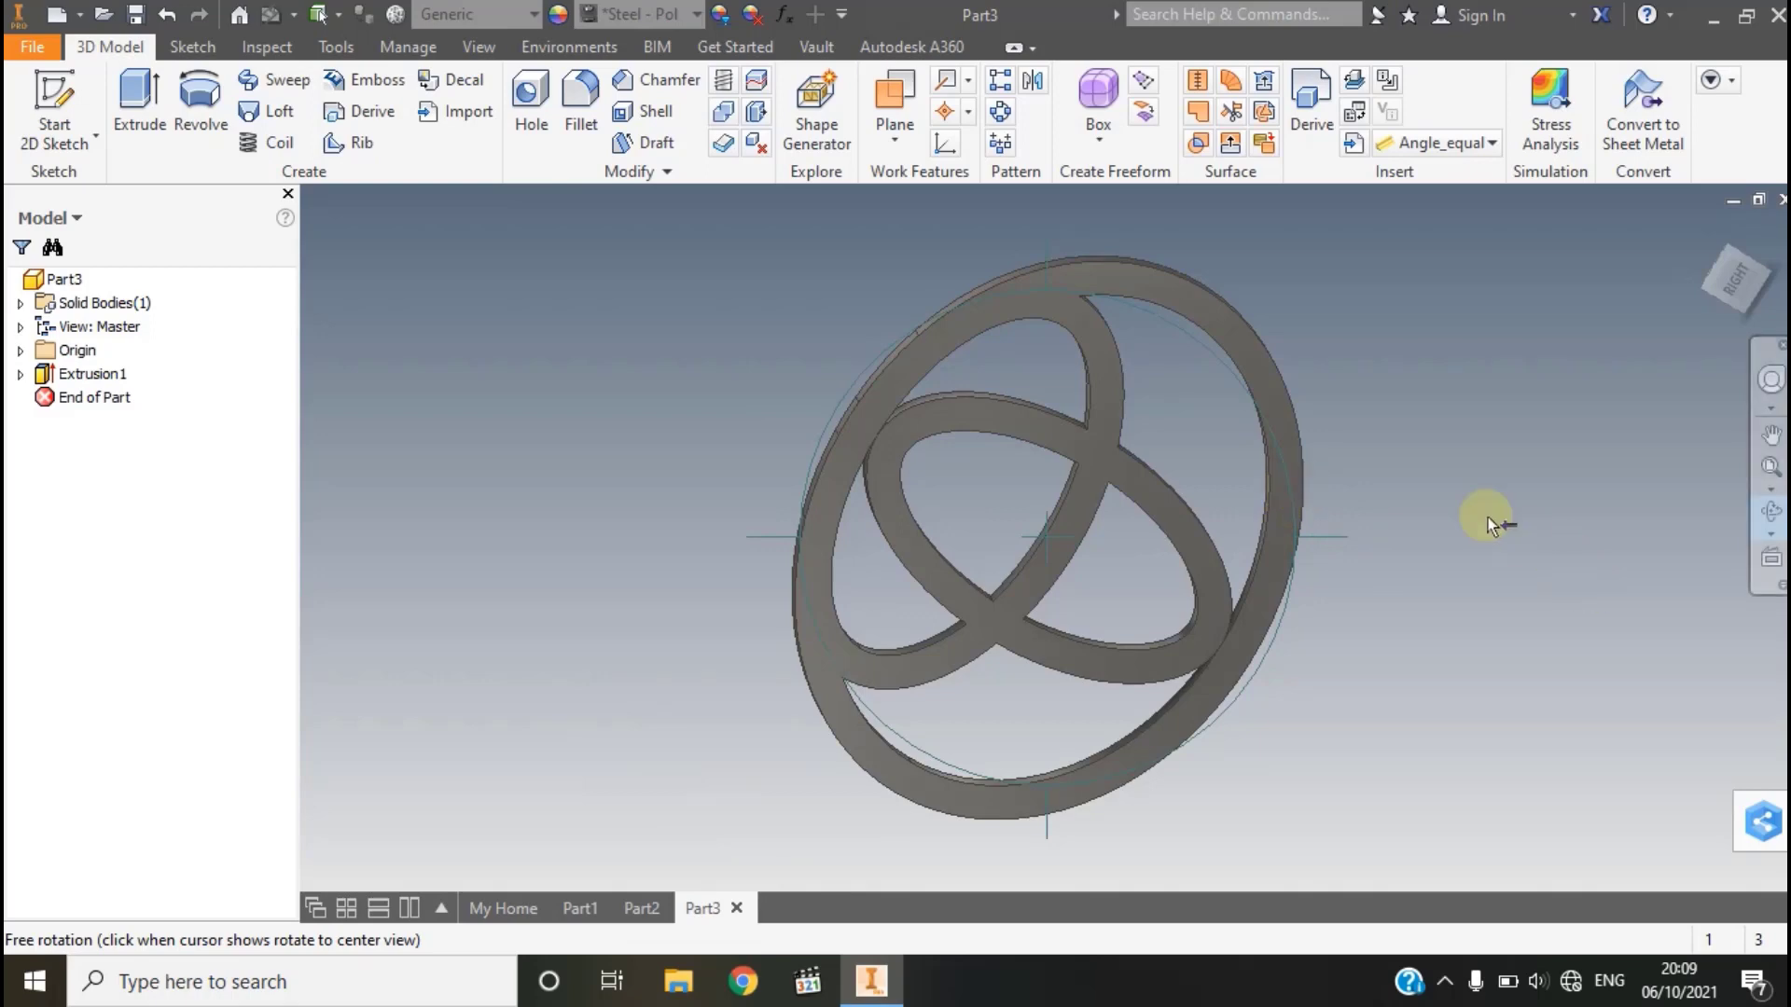
left_click(1441, 961)
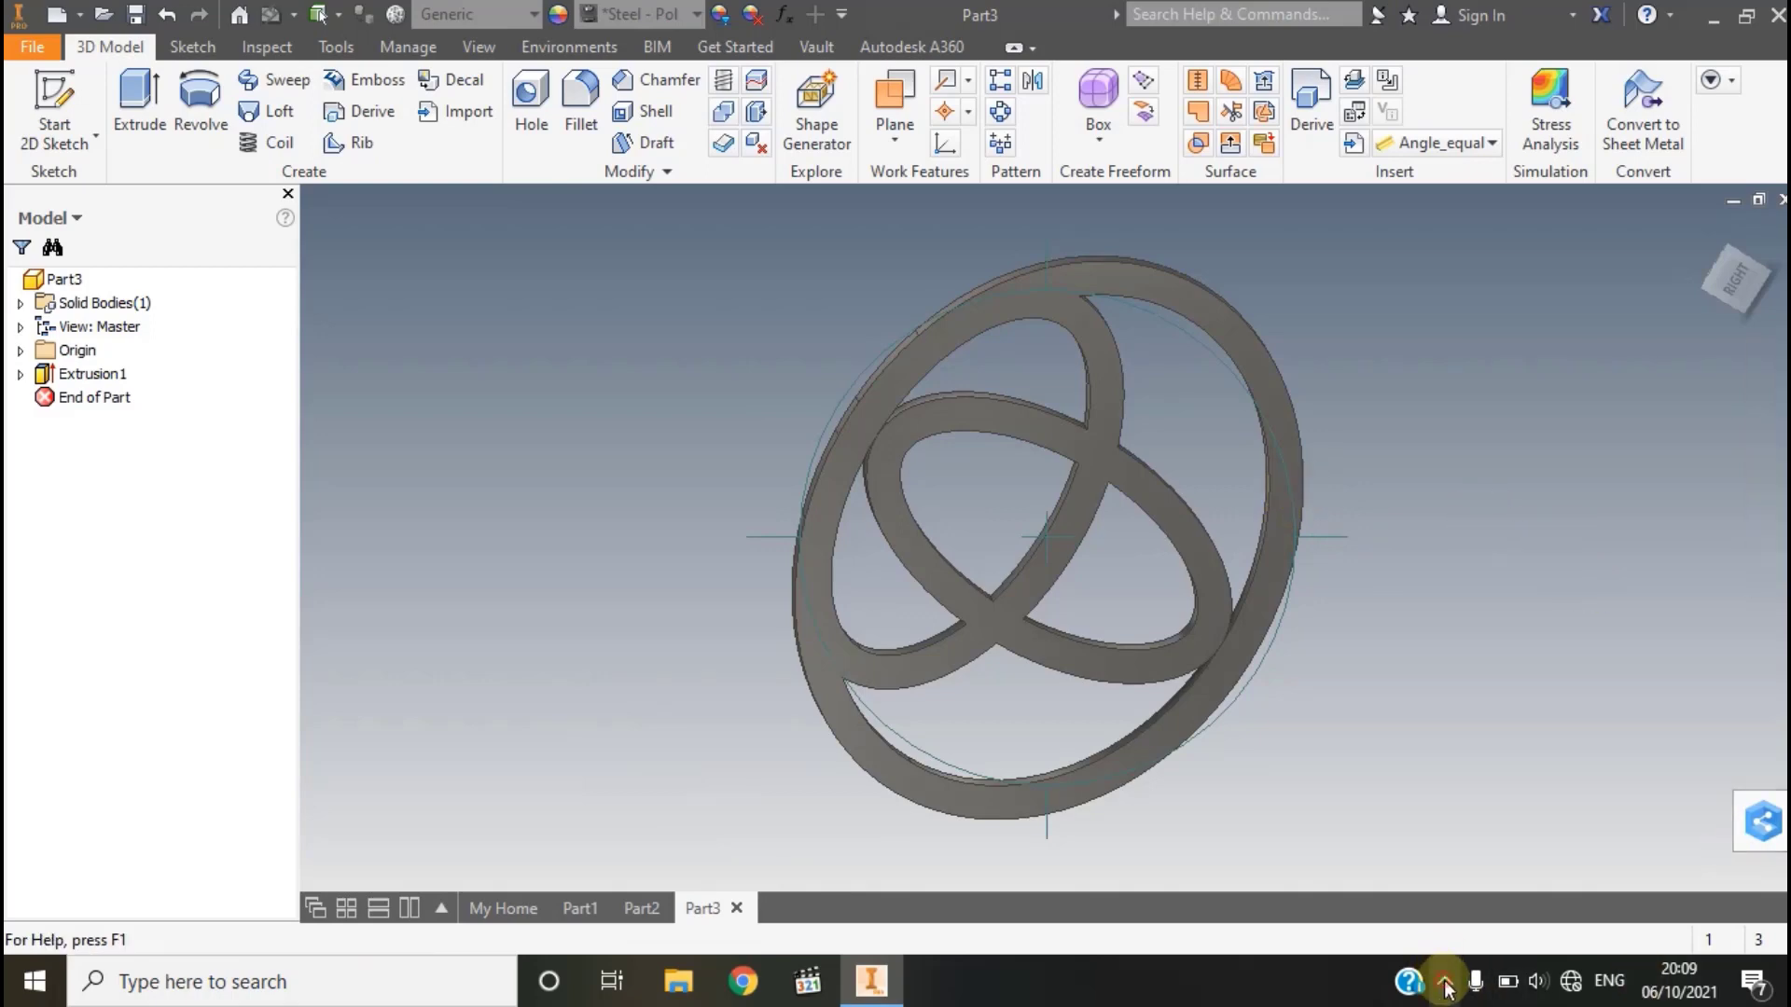